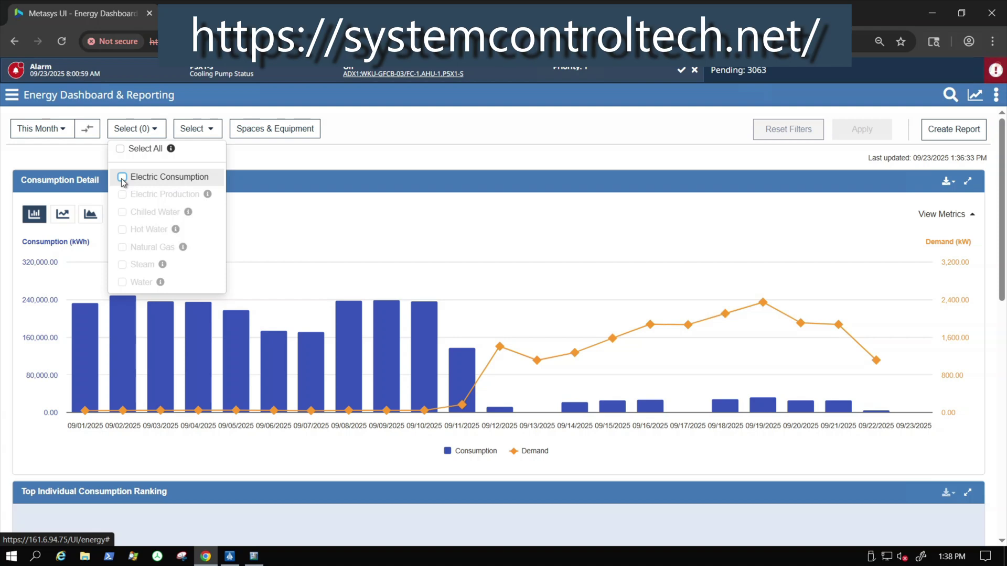
- Select Electric Consumption as the commodity in the energy dashboard filter and switch to the System Configuration Tool
click(121, 181)
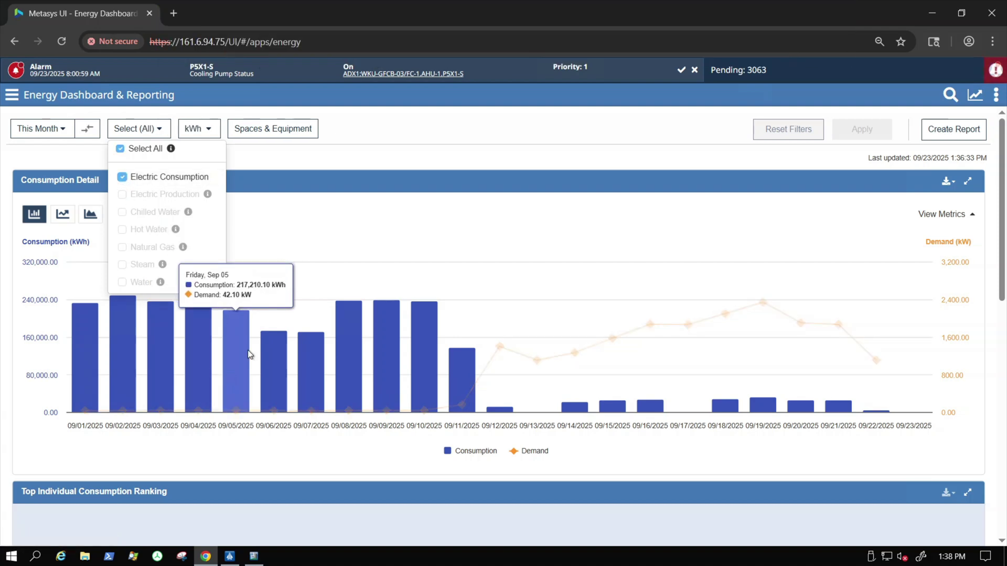
click(494, 123)
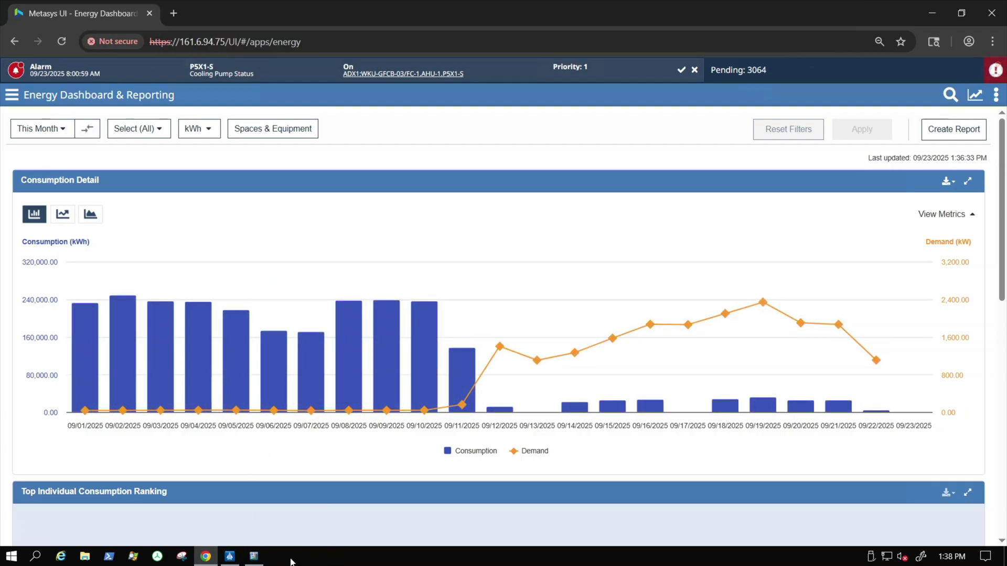
click(253, 557)
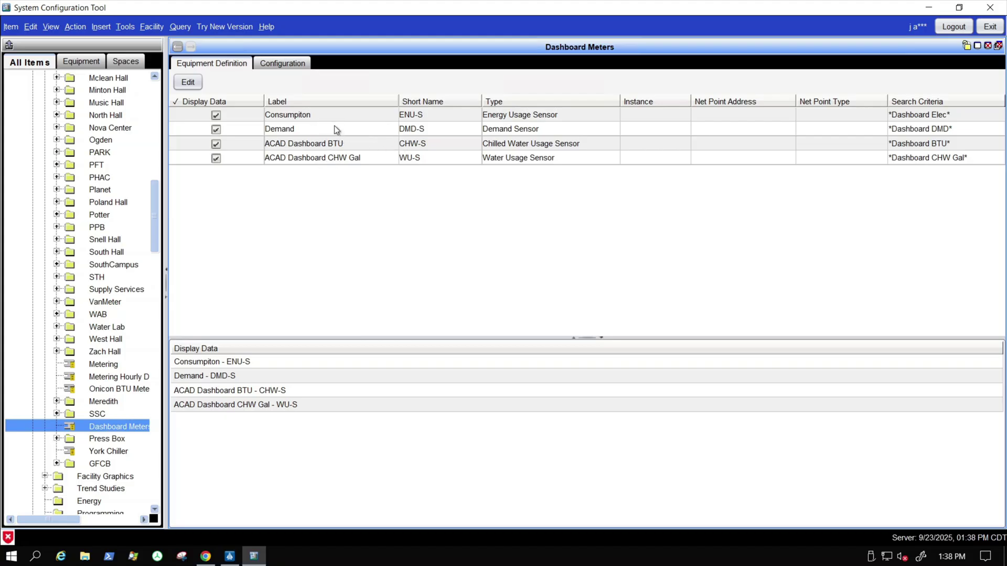
click(195, 84)
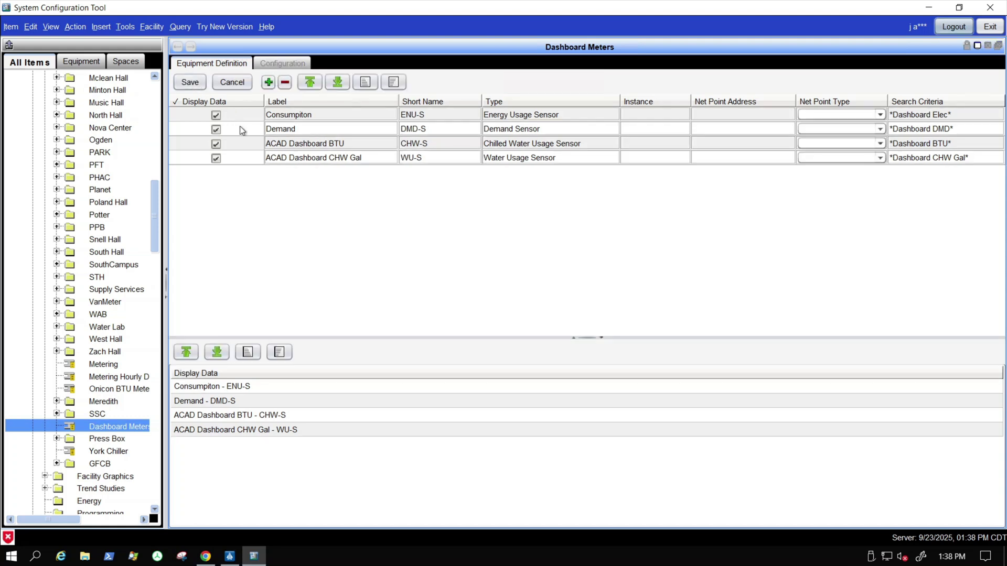
click(312, 159)
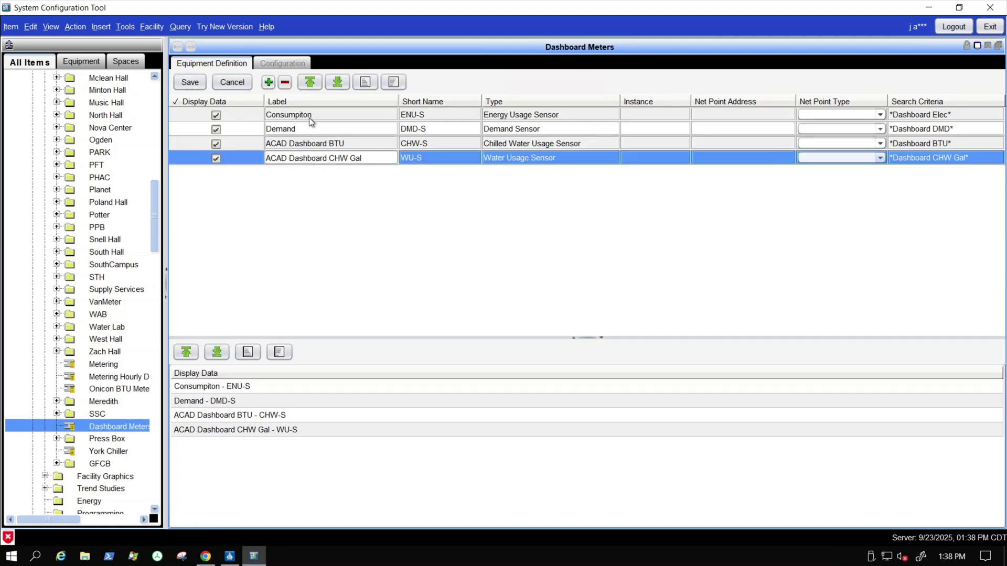
click(286, 82)
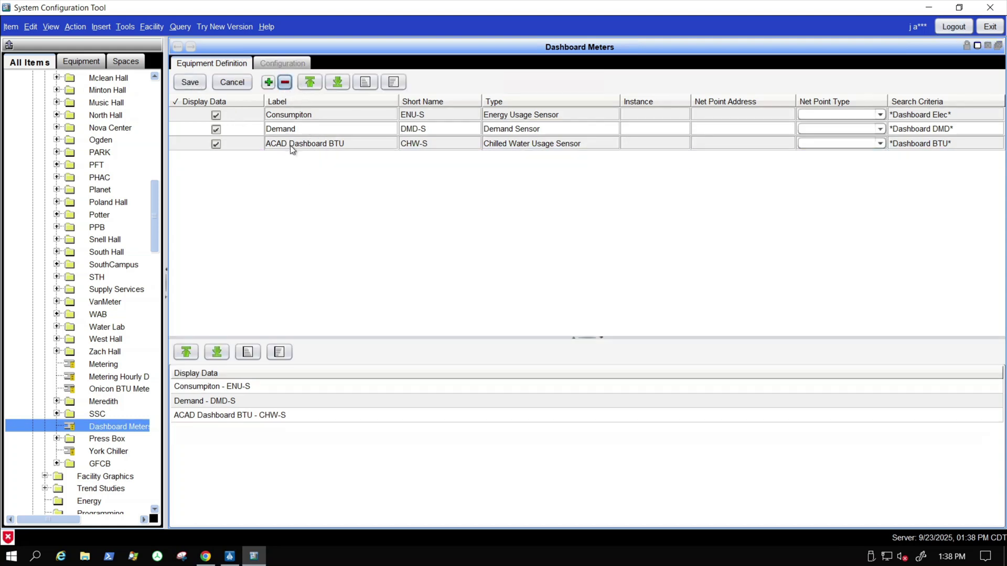
click(290, 145)
click(285, 84)
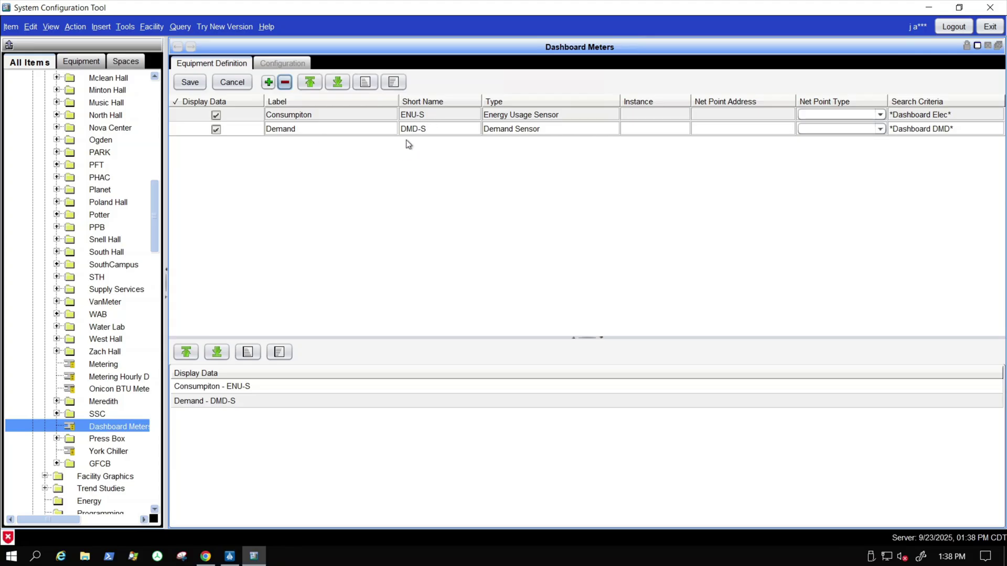
click(235, 87)
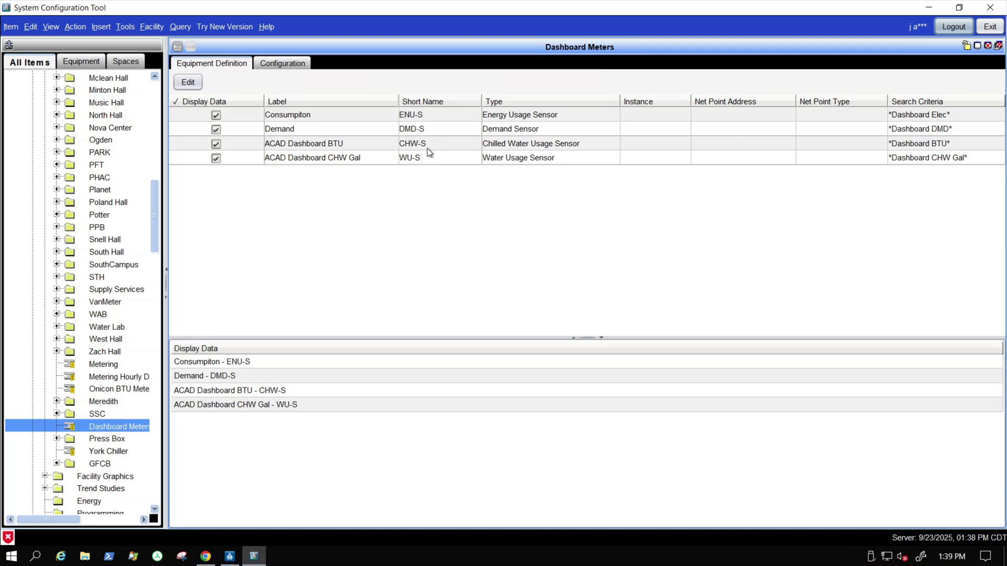
- Remove the ACAD Dashboard BTU and ACAD Dashboard CHW Gal rows from the Dashboard Meters equipment definition and save it
click(186, 83)
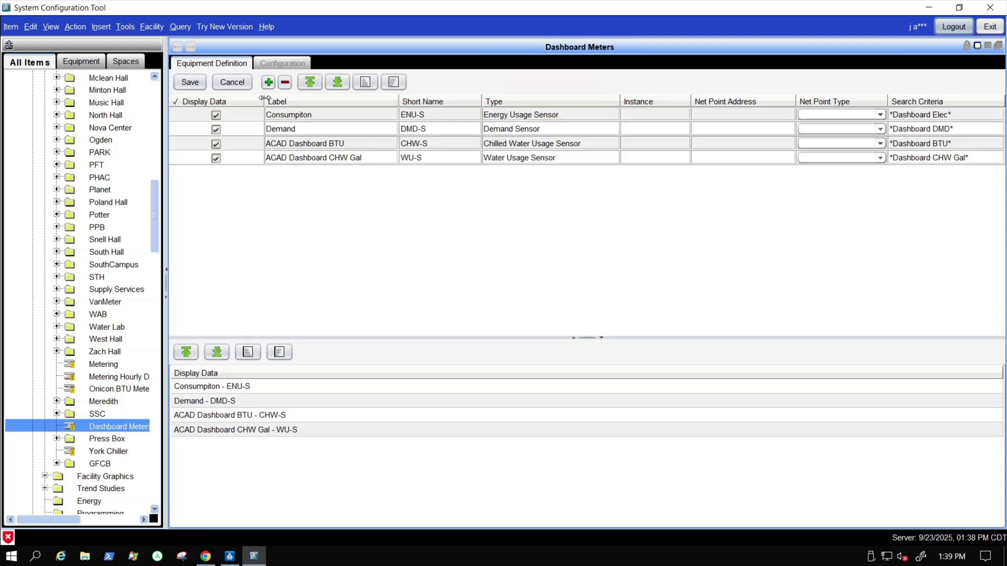
click(294, 143)
click(285, 83)
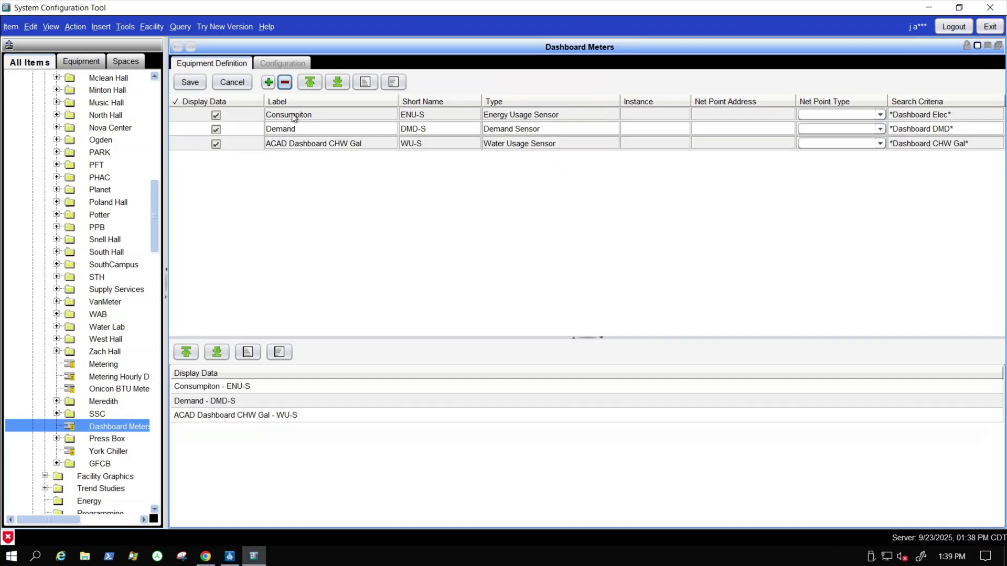
click(290, 84)
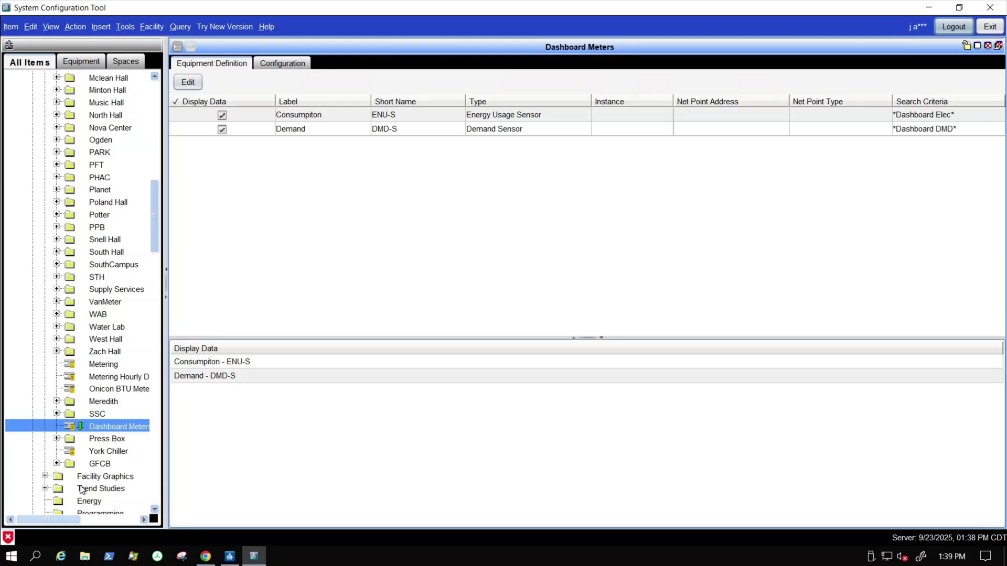
- Open the Dashboard Meters definition in Equipment Discovery and save the discovered equipment
right_click(109, 427)
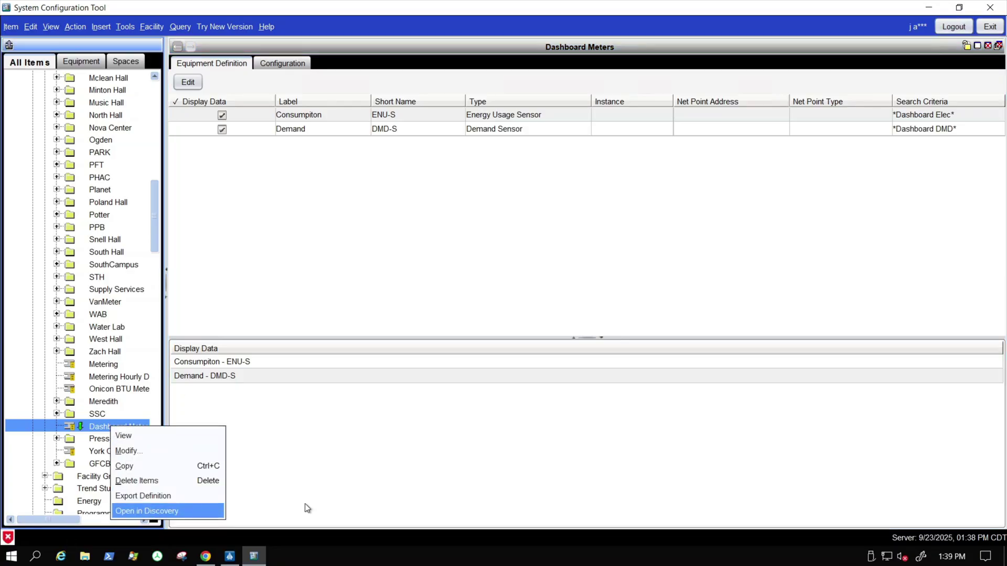
key(Return)
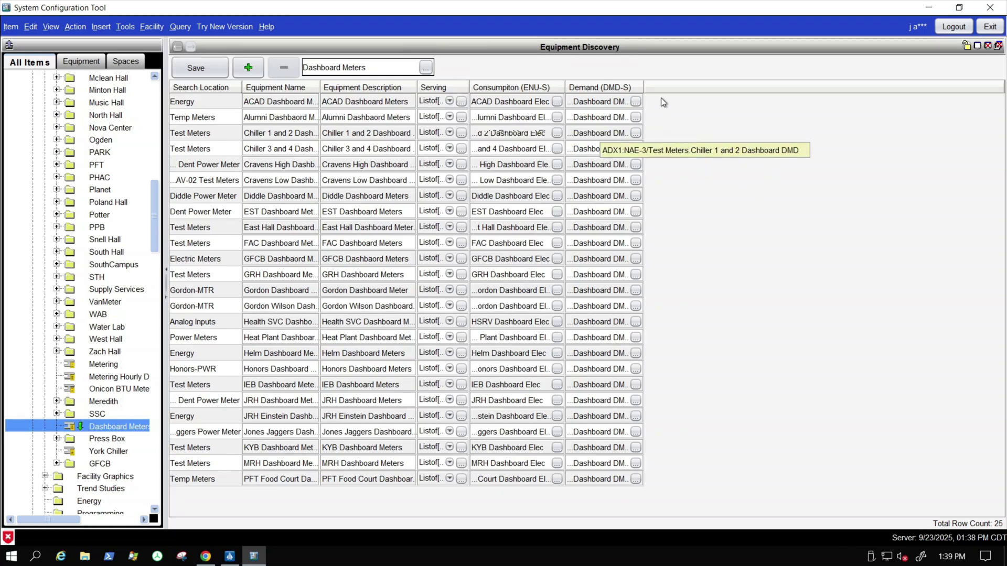
click(192, 72)
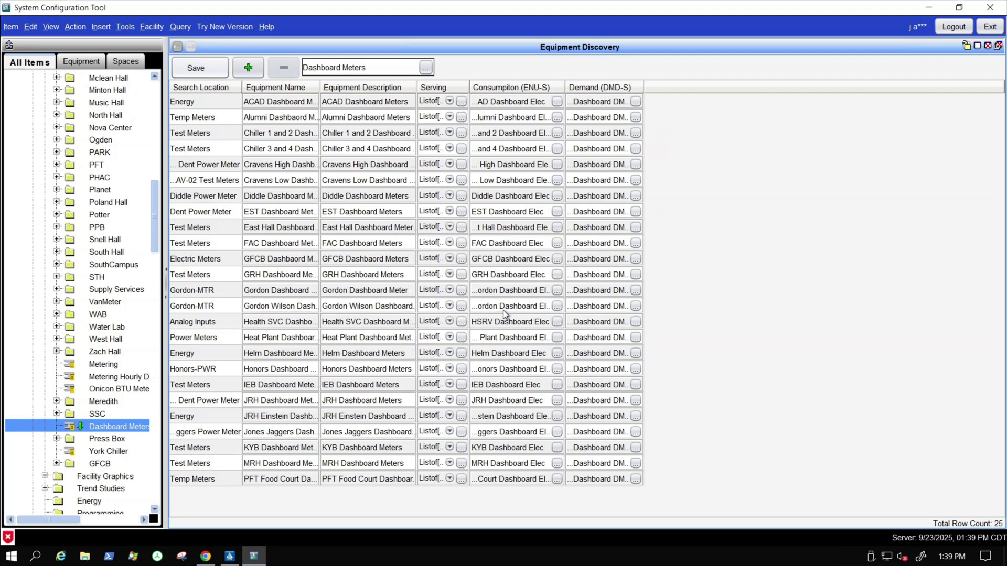
click(502, 309)
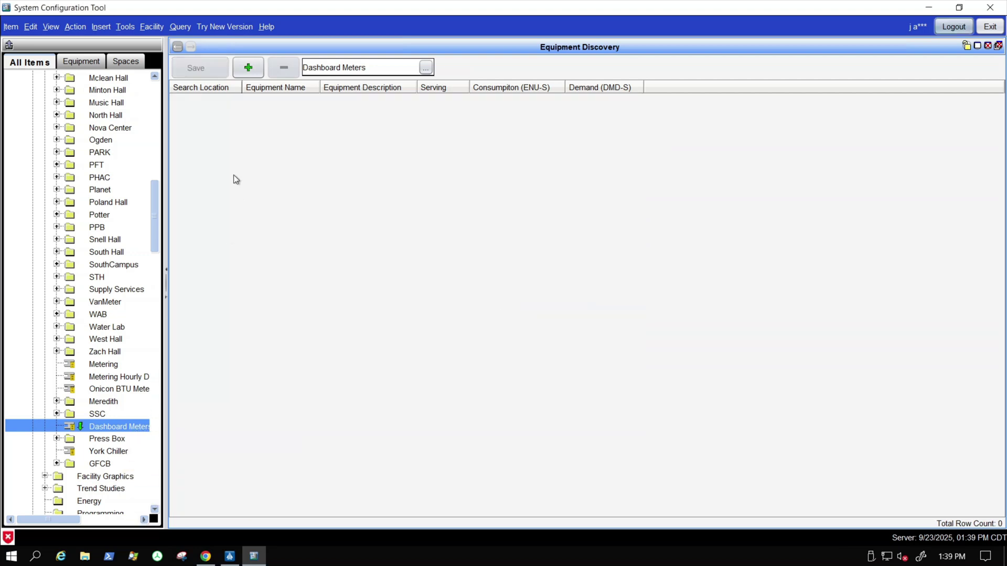
- Rename the Dashboard Meters equipment definition to Dashboard Elec Meters in its configuration and save it
double_click(105, 428)
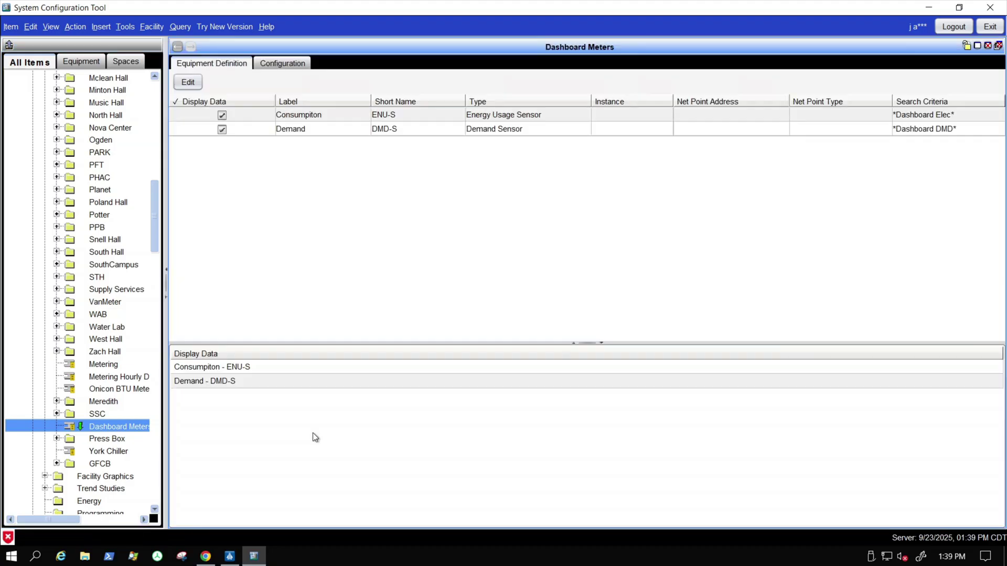
click(288, 64)
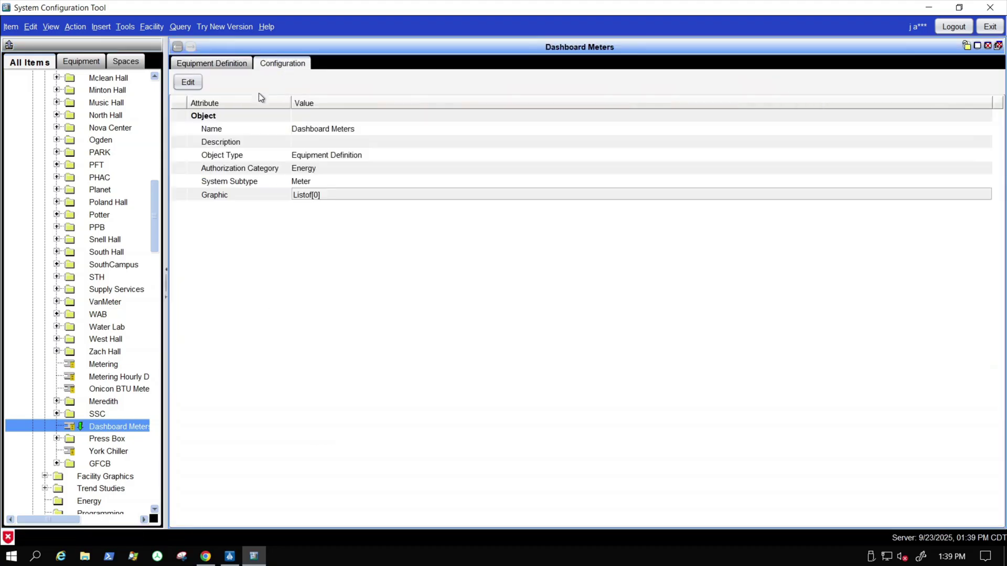
click(195, 84)
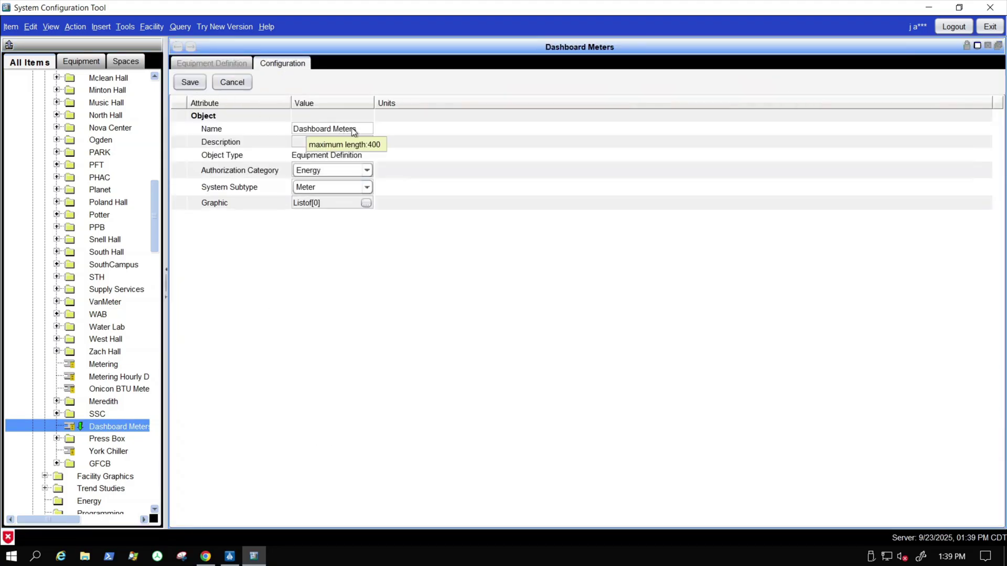
click(354, 130)
key(Left)
key(Left)
key(Left)
key(Left)
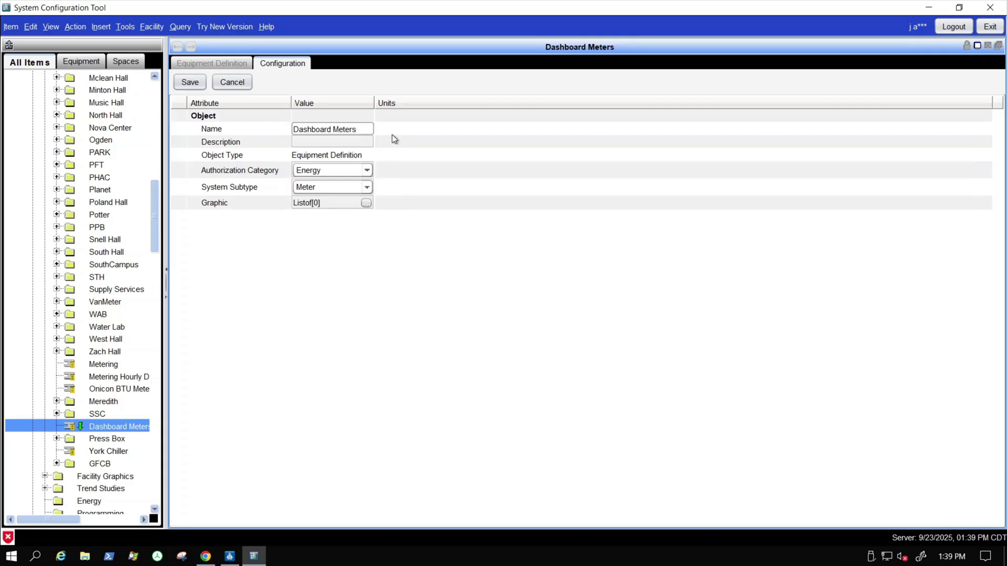
text(Elec)
click(184, 84)
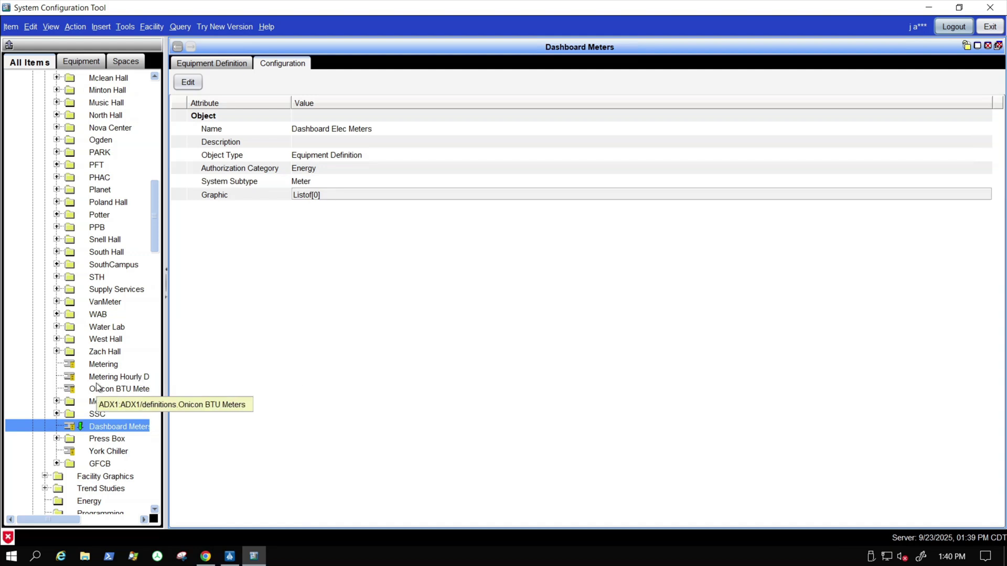
- Start inserting a new equipment definition under ADX1's Equipment Definitions folder with the identifier Dashboard CHW
scroll(99, 383, up, 6)
scroll(96, 387, up, 9)
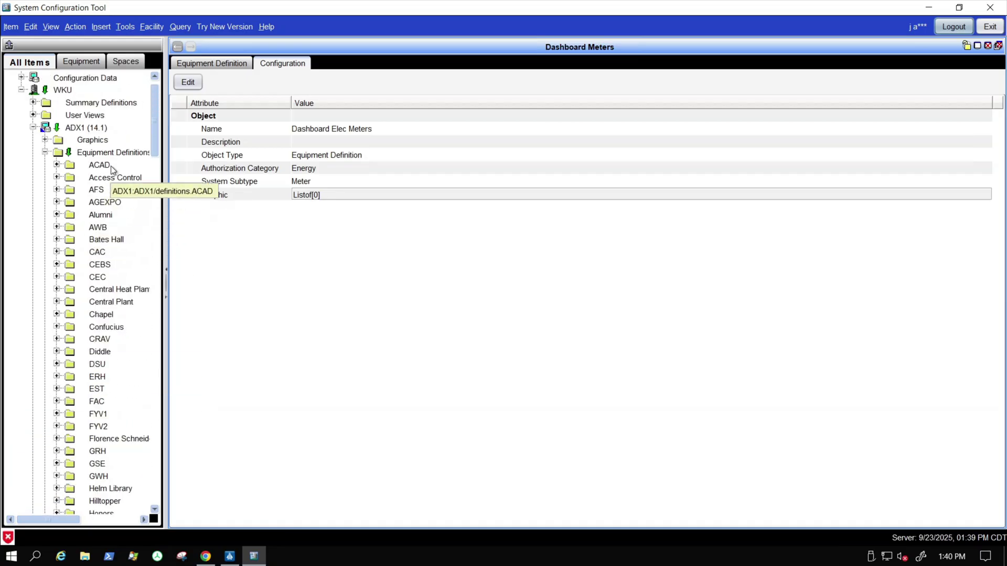
click(113, 152)
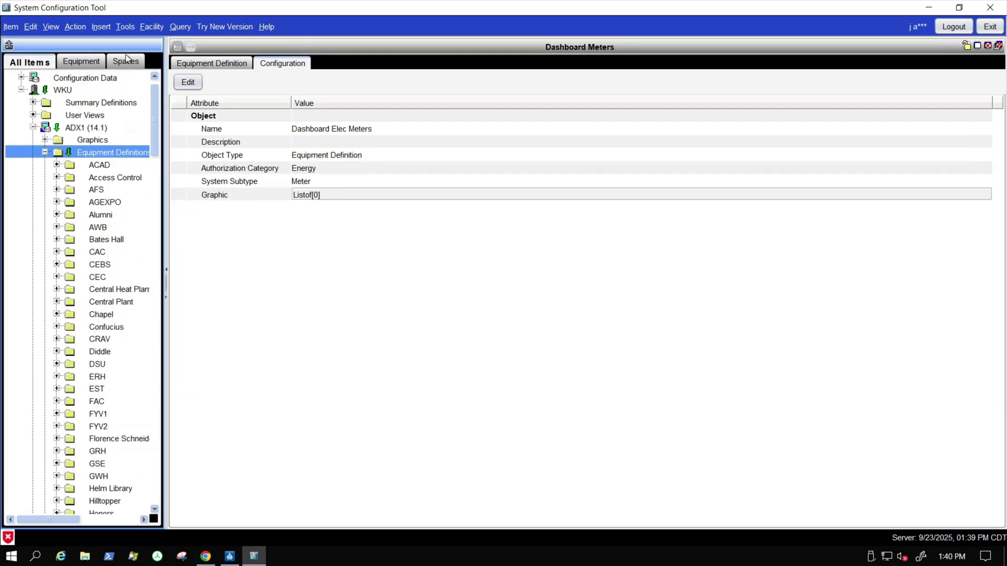
click(103, 27)
mouse_move(115, 30)
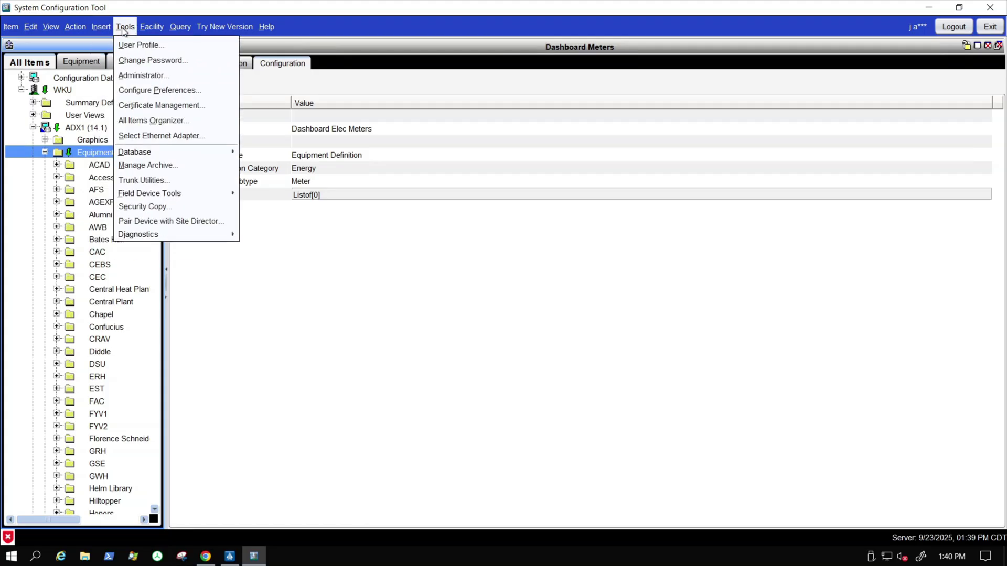
mouse_move(150, 32)
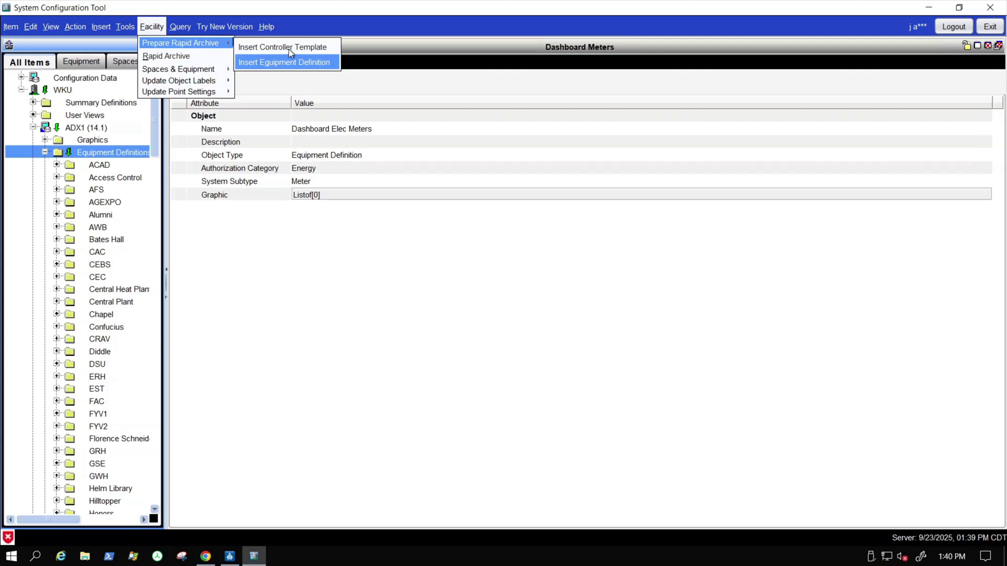
click(300, 63)
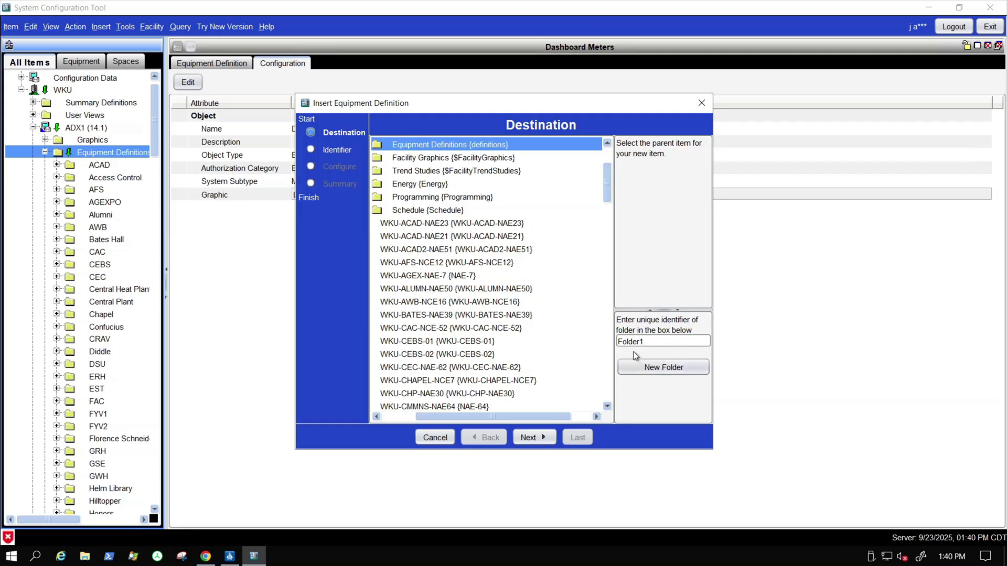
click(546, 440)
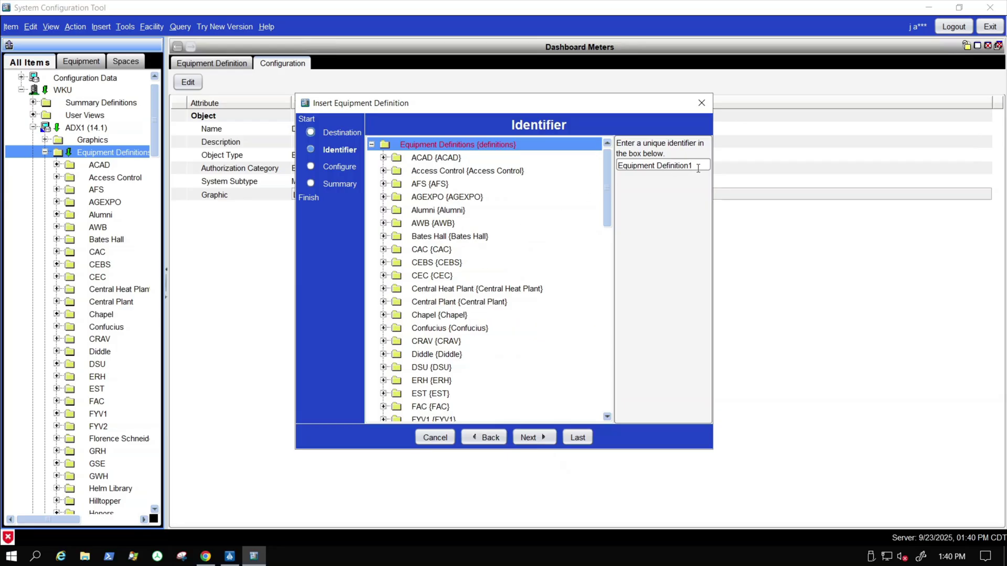
triple_click(698, 169)
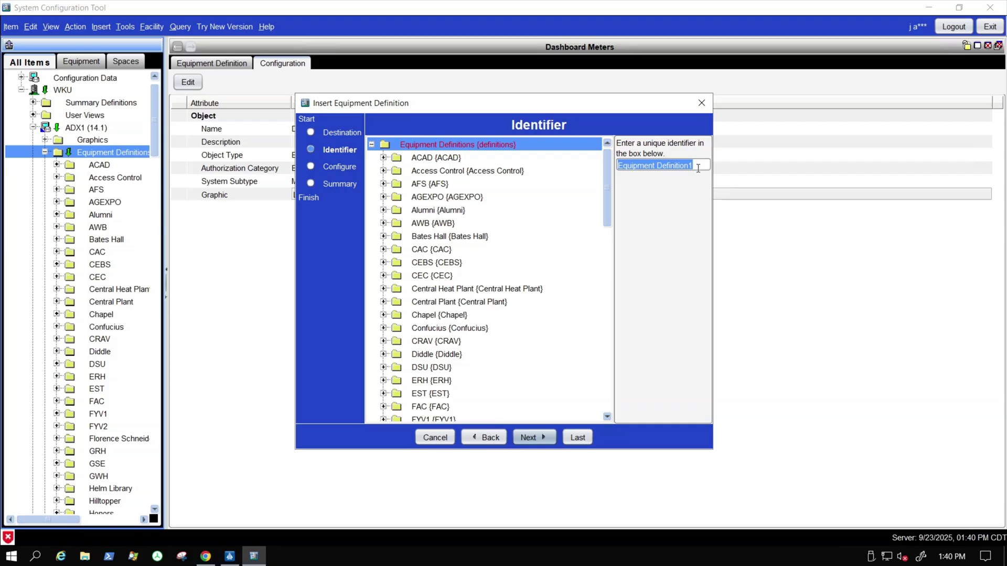
text(Da)
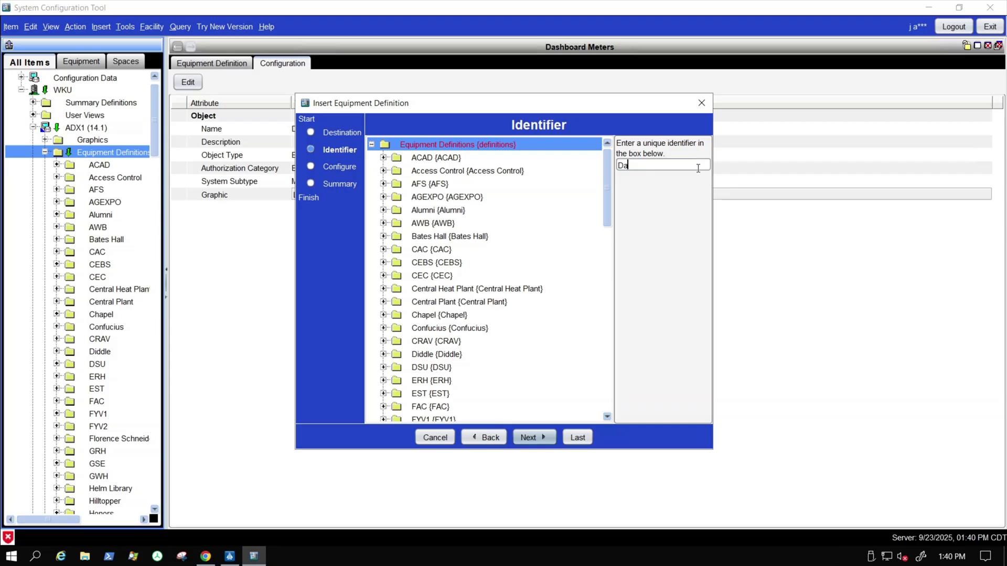
text(shboard CHW)
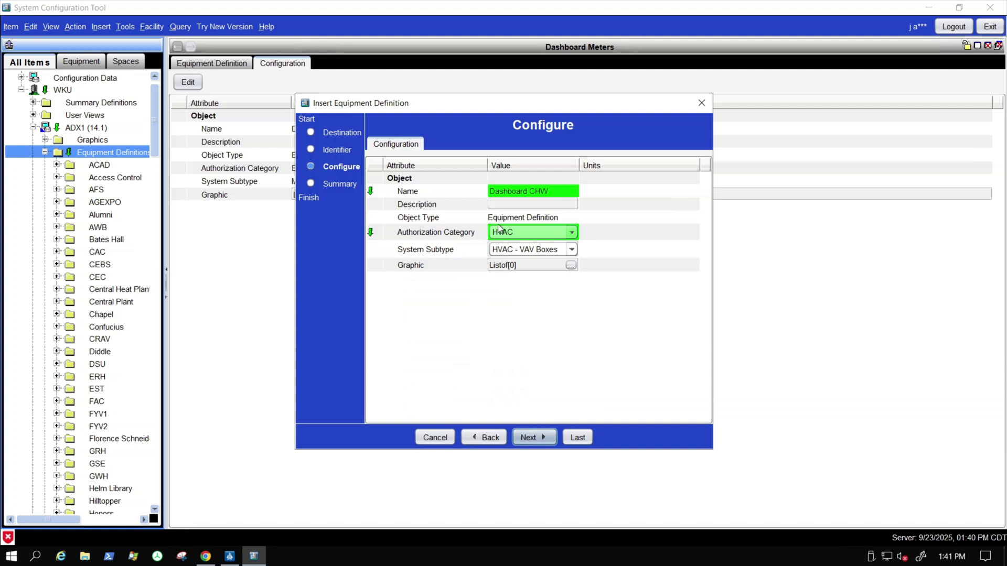
- Set the new definition's authorization category to Energy and its system subtype to Meter
click(517, 232)
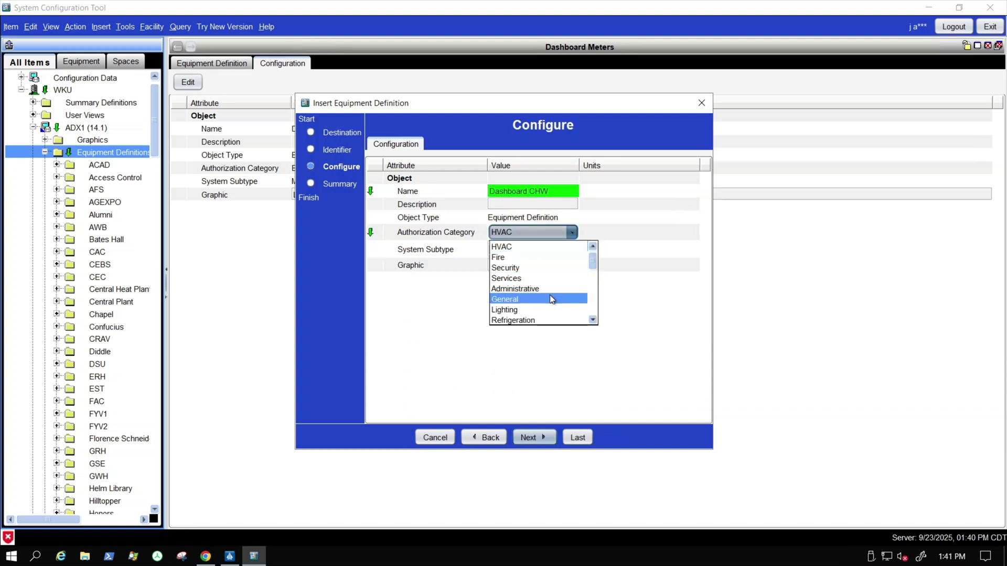
scroll(552, 299, down, 1)
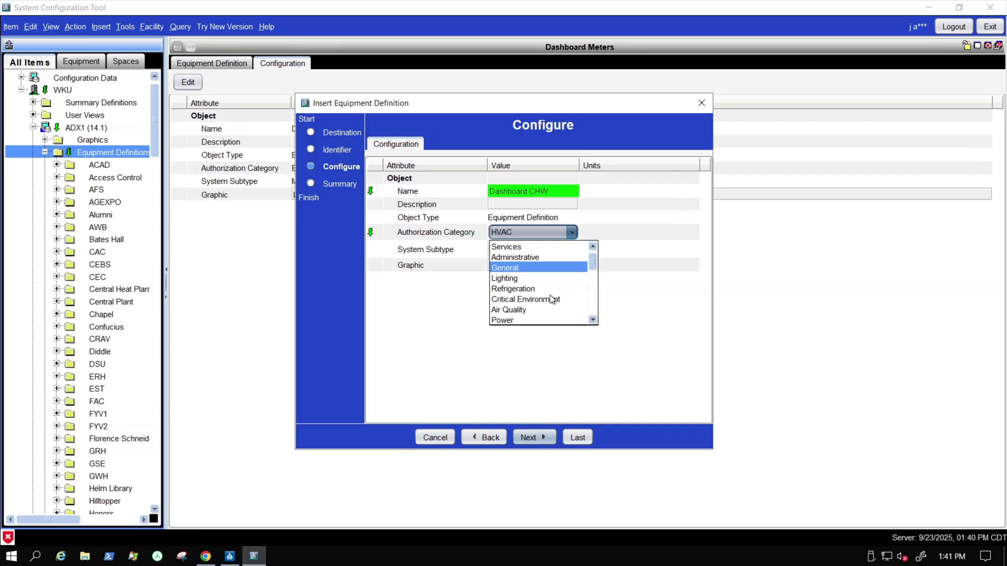
scroll(550, 295, down, 1)
click(549, 298)
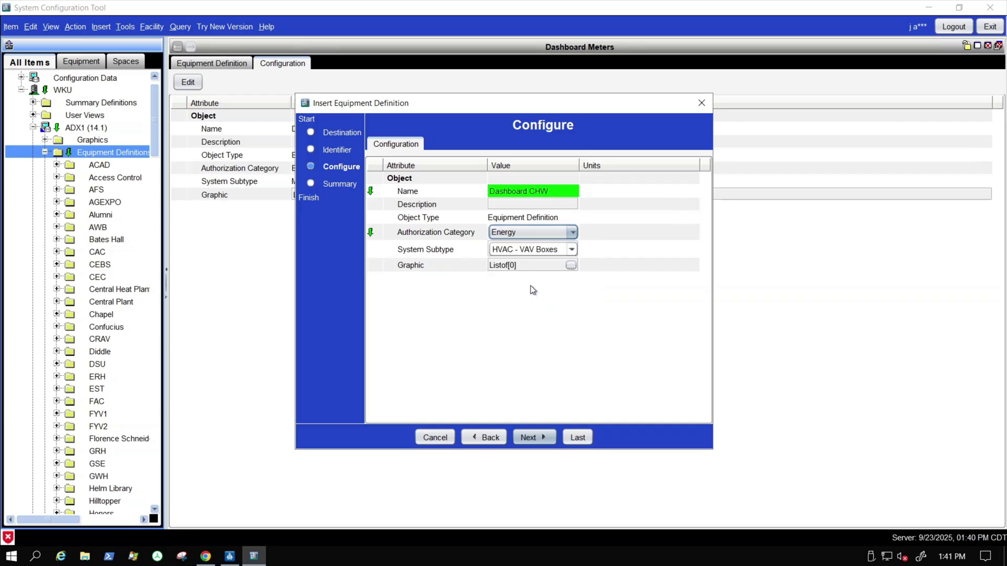
click(513, 254)
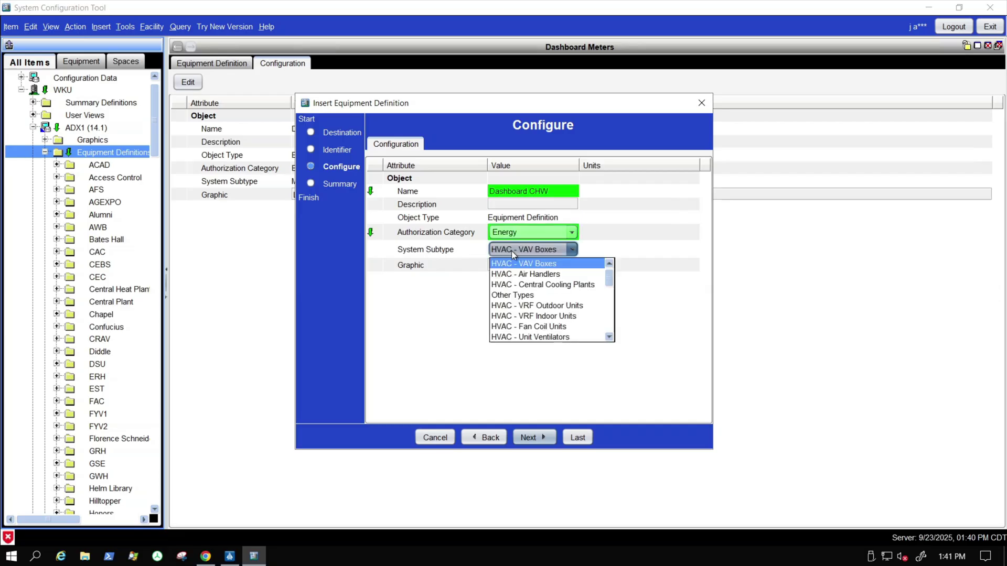
scroll(571, 303, down, 3)
scroll(572, 303, down, 3)
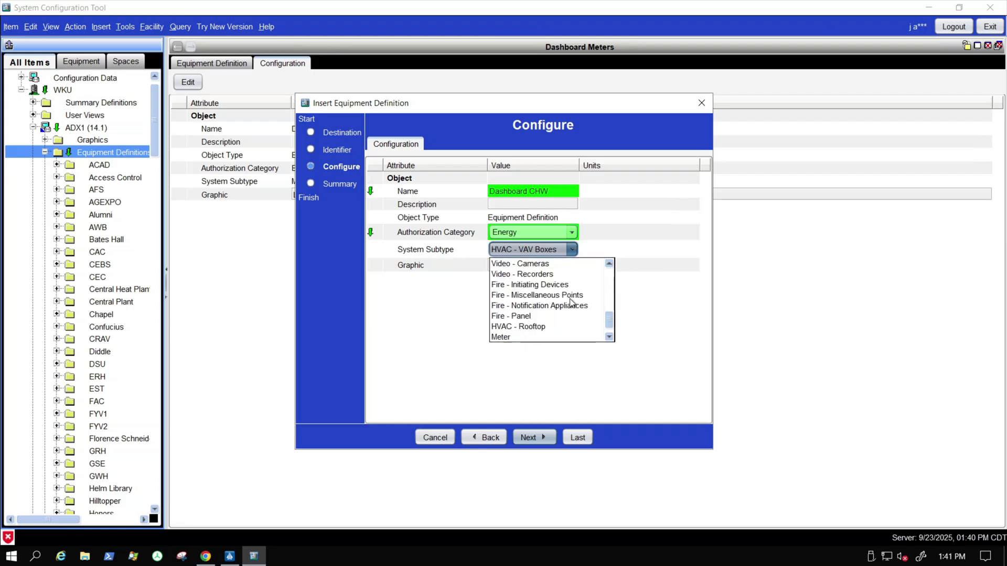
click(523, 338)
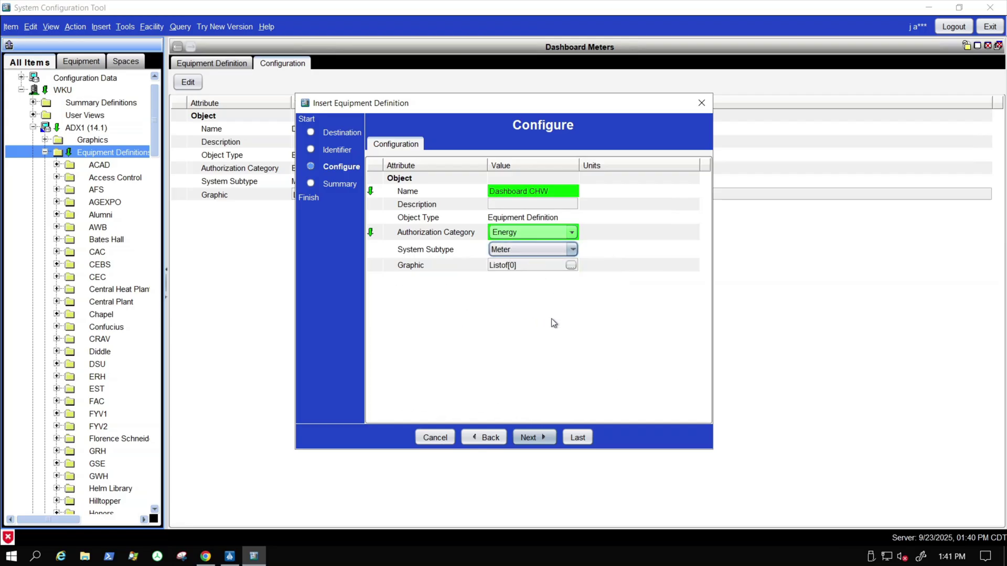
- Finish creating the Dashboard CHW equipment definition and open it for editing
click(533, 437)
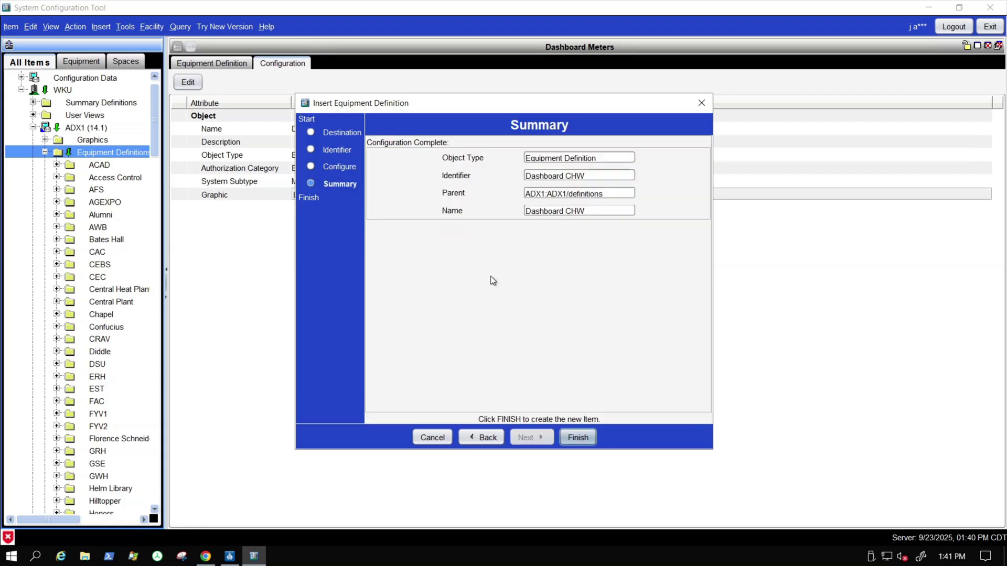
click(580, 437)
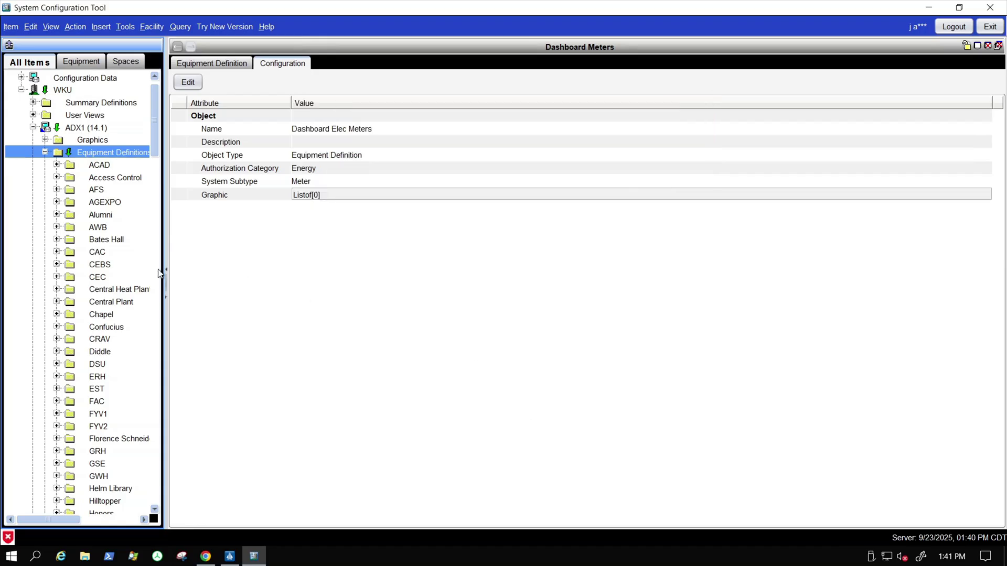
scroll(96, 283, down, 15)
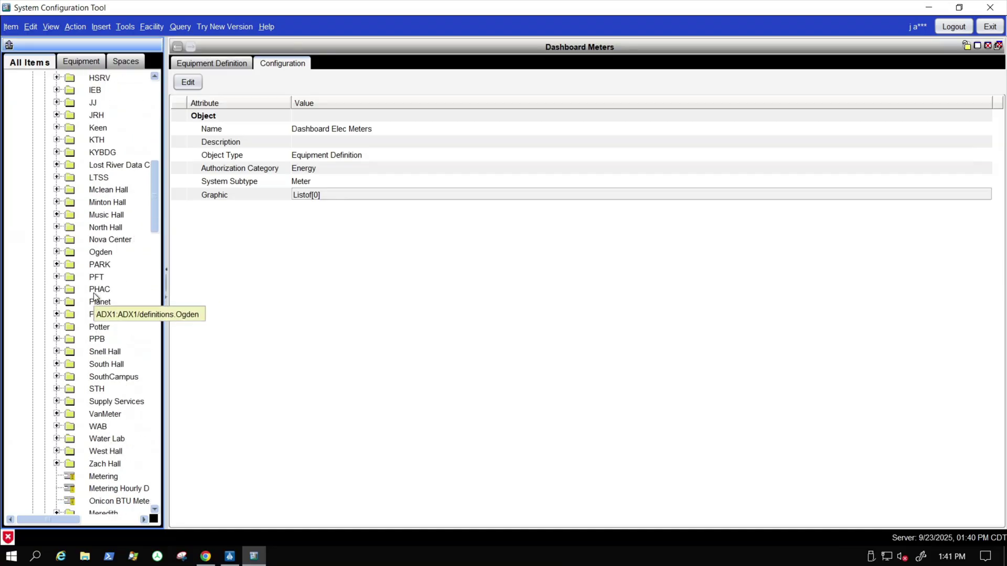
scroll(95, 304, down, 3)
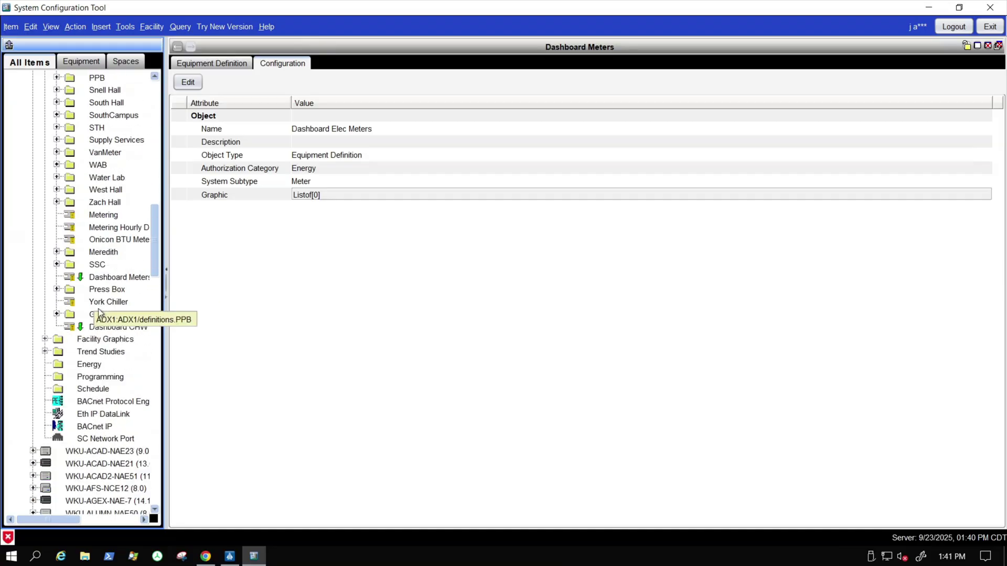
click(126, 328)
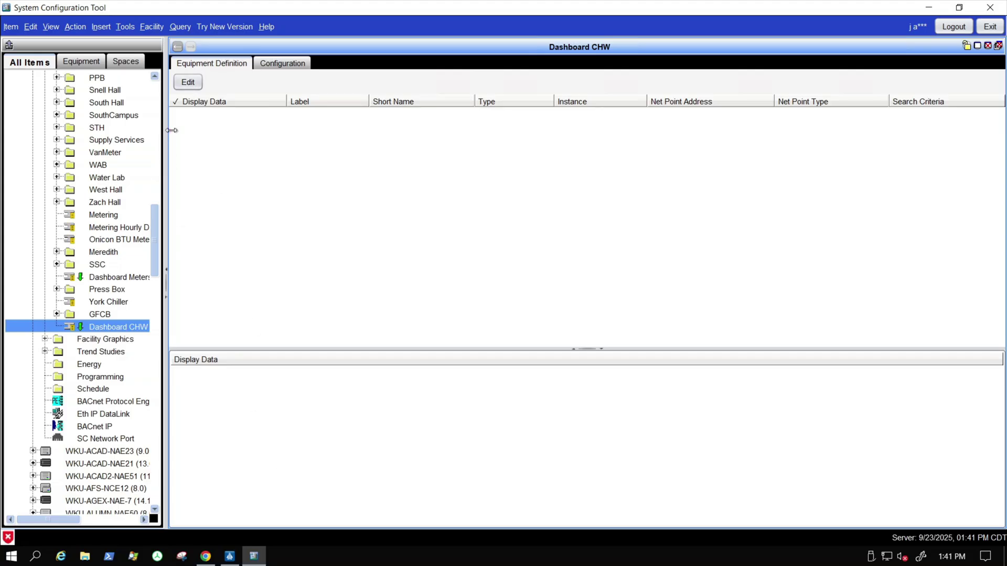
click(190, 83)
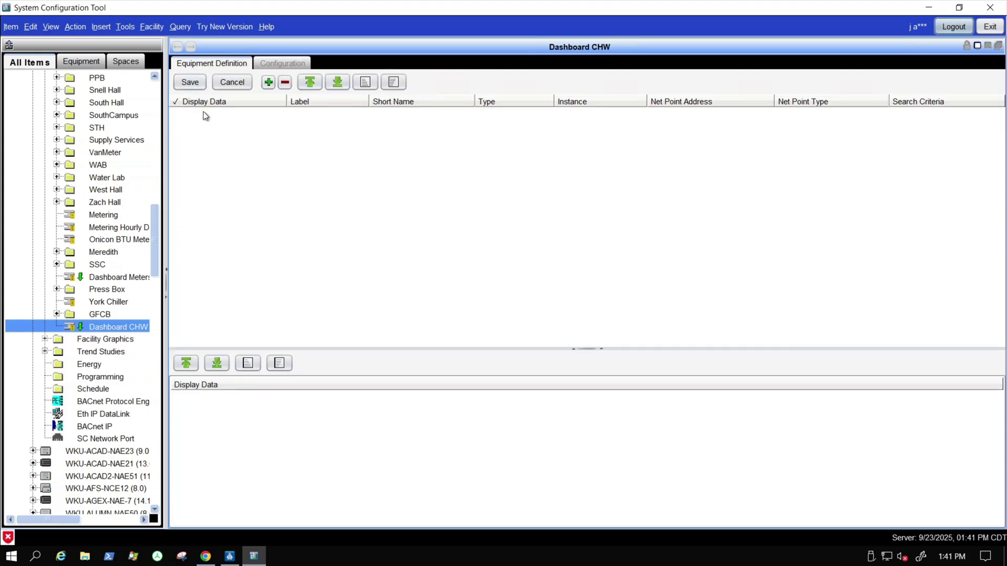
- Add the ACAD Dashboard BTU trend from WKU-ACAD-NAE21's Energy folder to the Dashboard CHW definition
scroll(58, 484, down, 3)
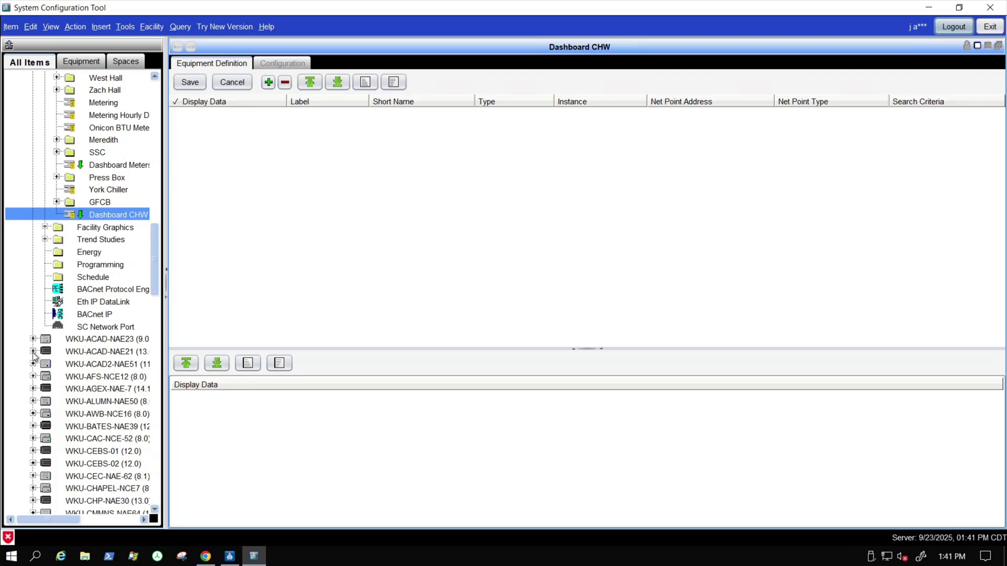
click(33, 351)
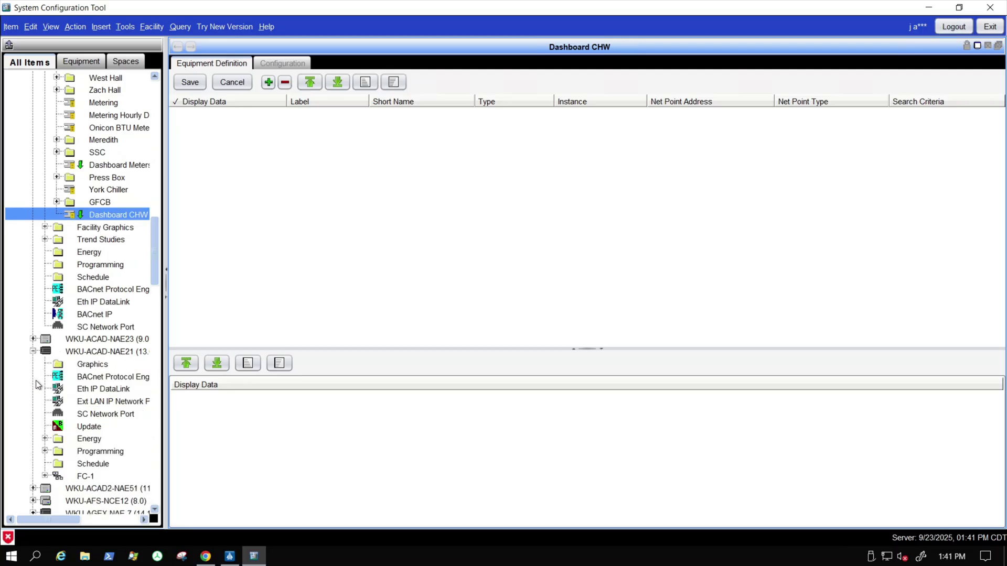
scroll(38, 386, down, 2)
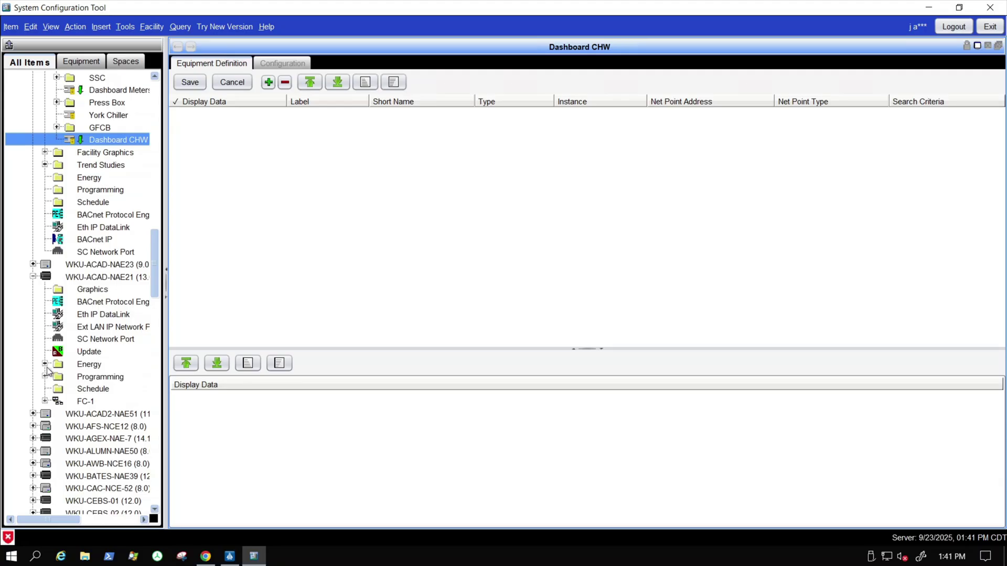
click(45, 364)
scroll(47, 377, down, 4)
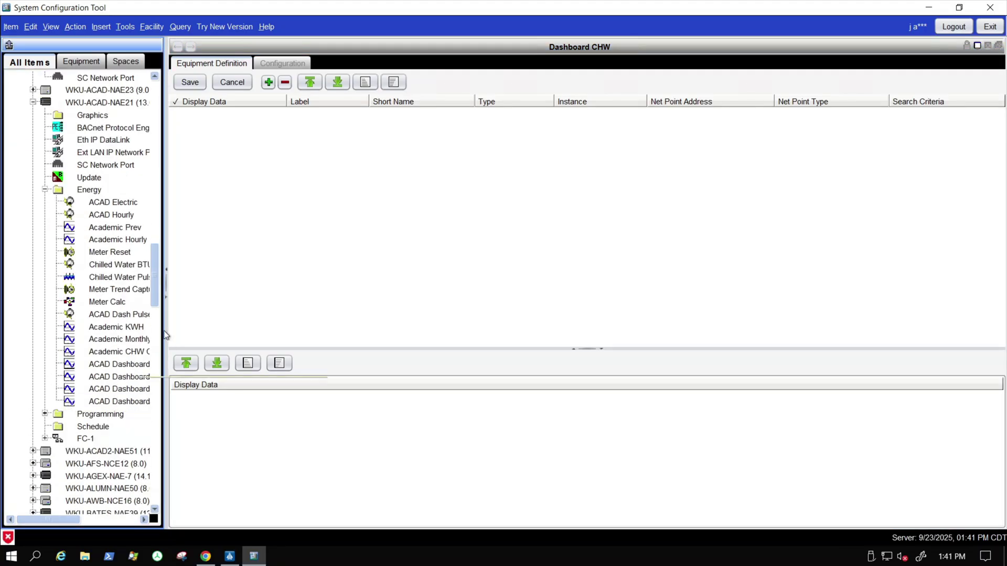
drag(165, 318, 284, 324)
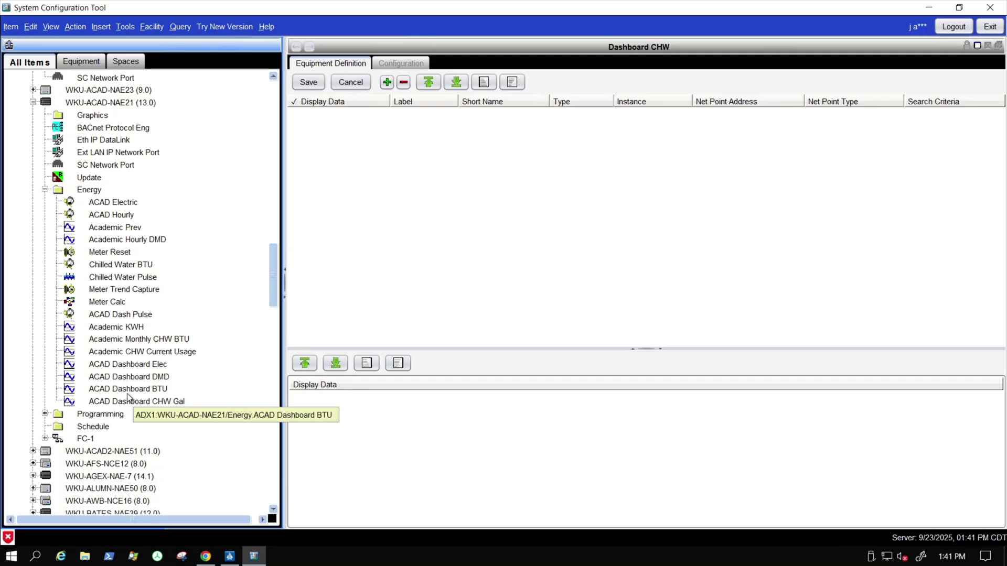
drag(130, 396, 378, 214)
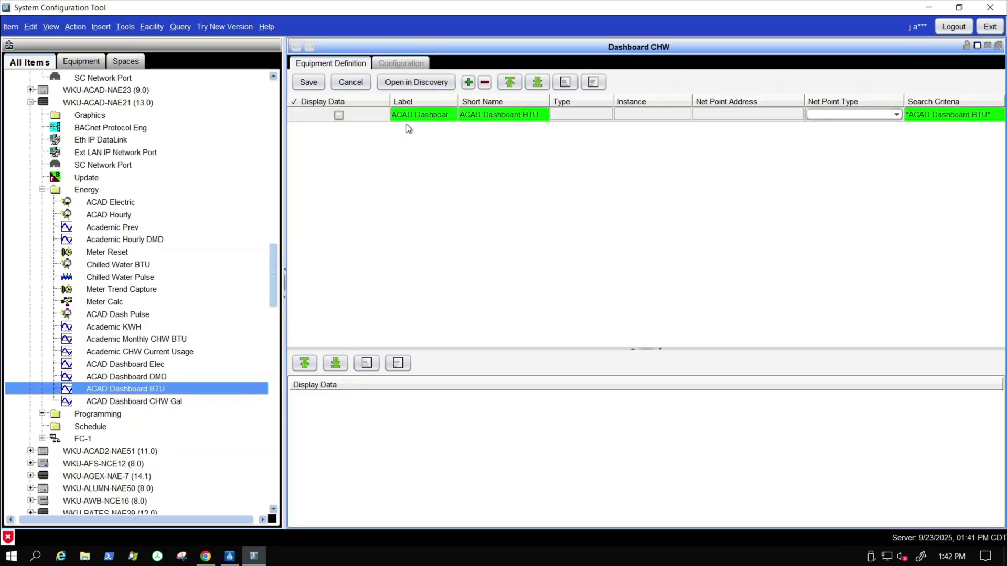
- Remove the ACAD prefix from the new row so its label and short name both read Dashboard BTU
double_click(418, 117)
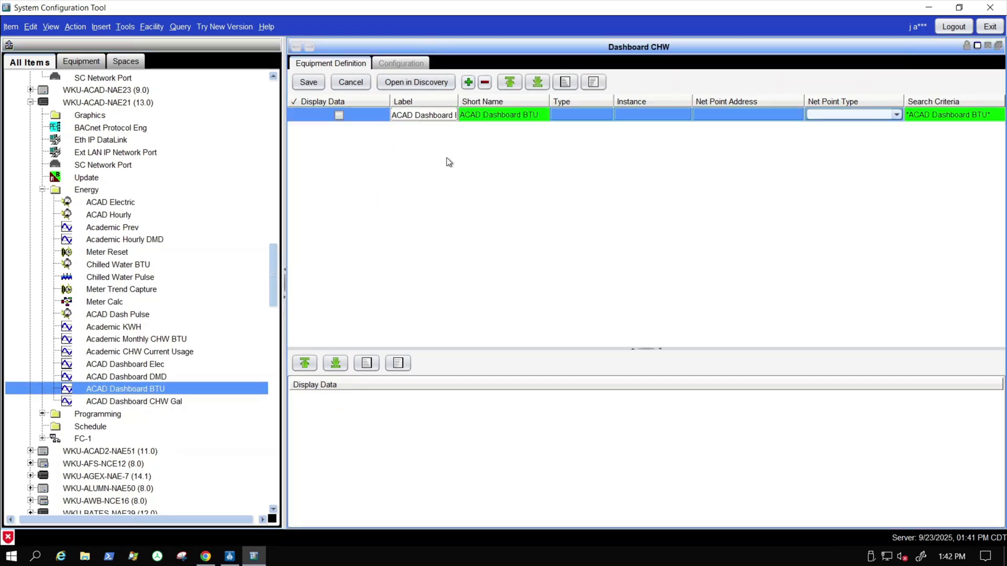
key(BackSpace)
key(BackSpace)
key(BackSpace)
key(BackSpace)
key(BackSpace)
double_click(489, 118)
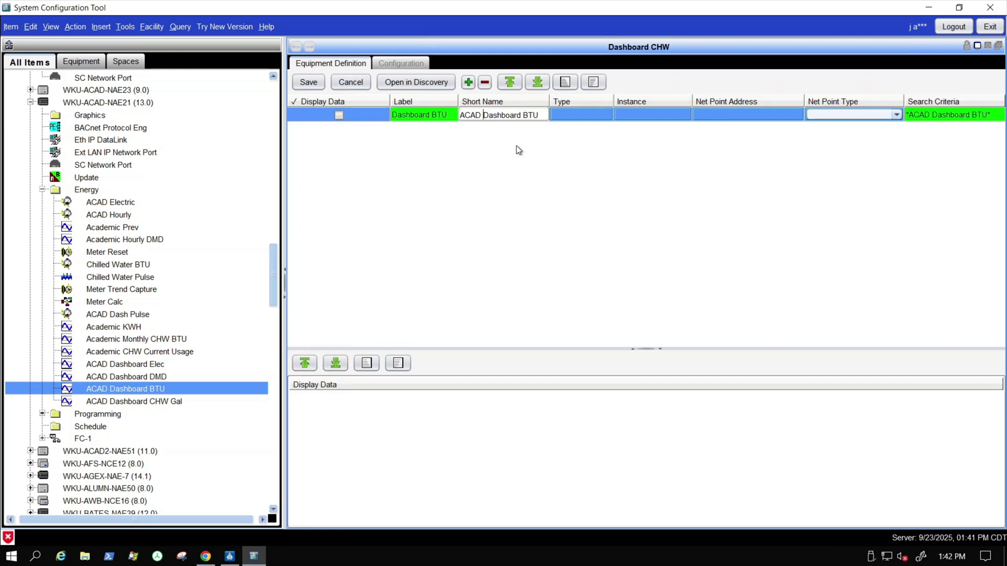
key(BackSpace)
key(BackSpace)
key(BackSpace)
key(BackSpace)
key(BackSpace)
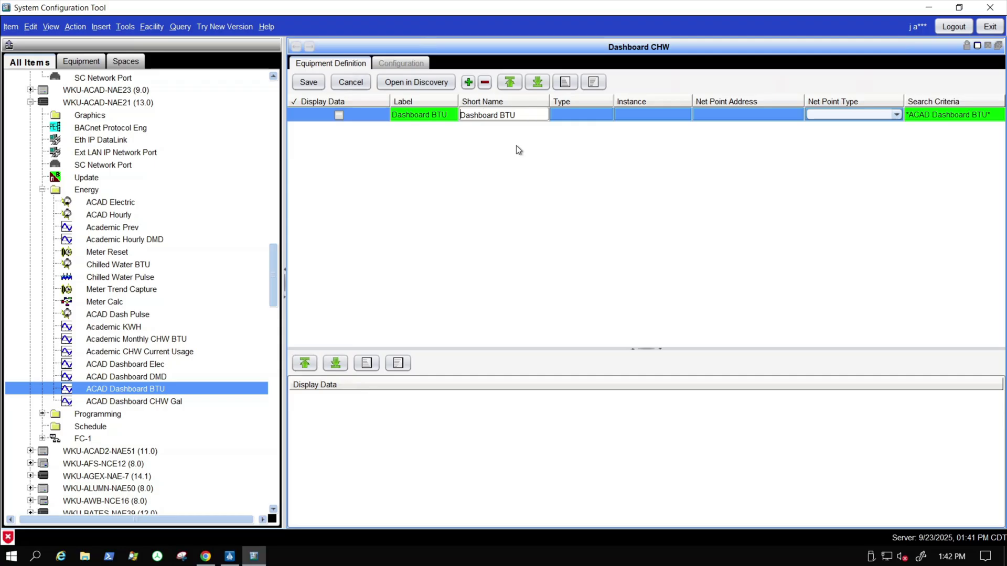
- Set the row's search criteria to *Dashboard BTU* and include the row in the display data
click(936, 118)
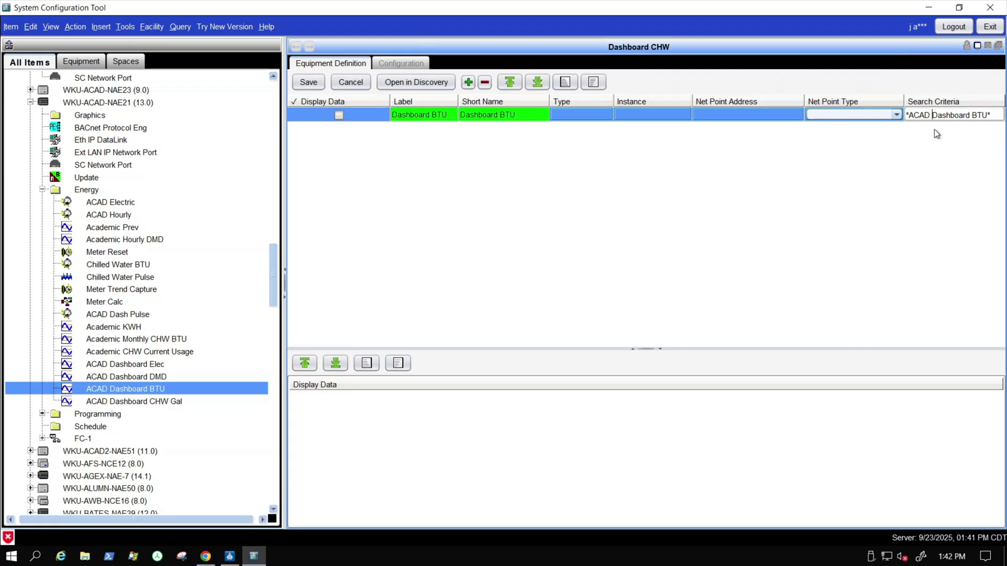
key(BackSpace)
key(BackSpace)
key(BackSpace)
key(BackSpace)
key(BackSpace)
key(Return)
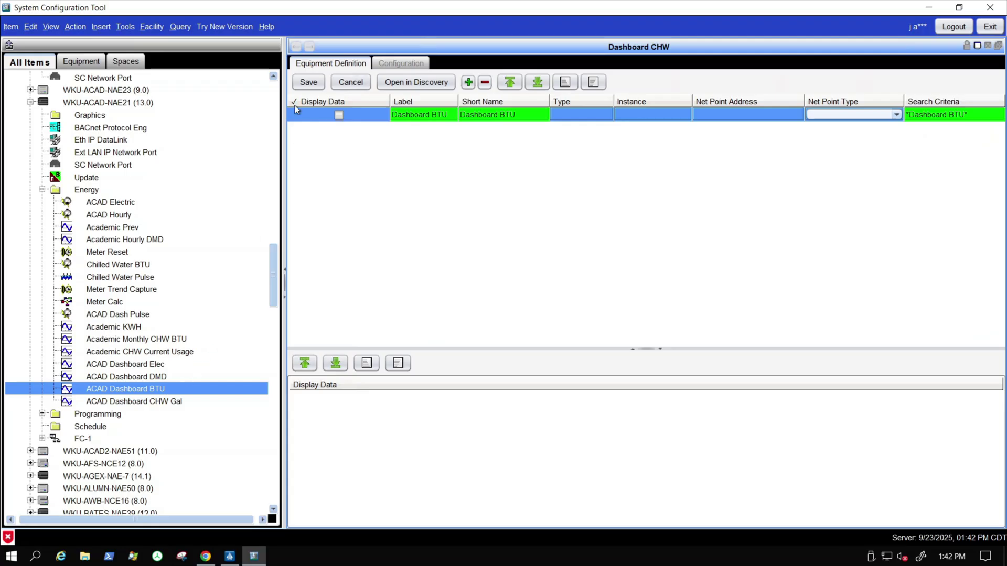
click(338, 115)
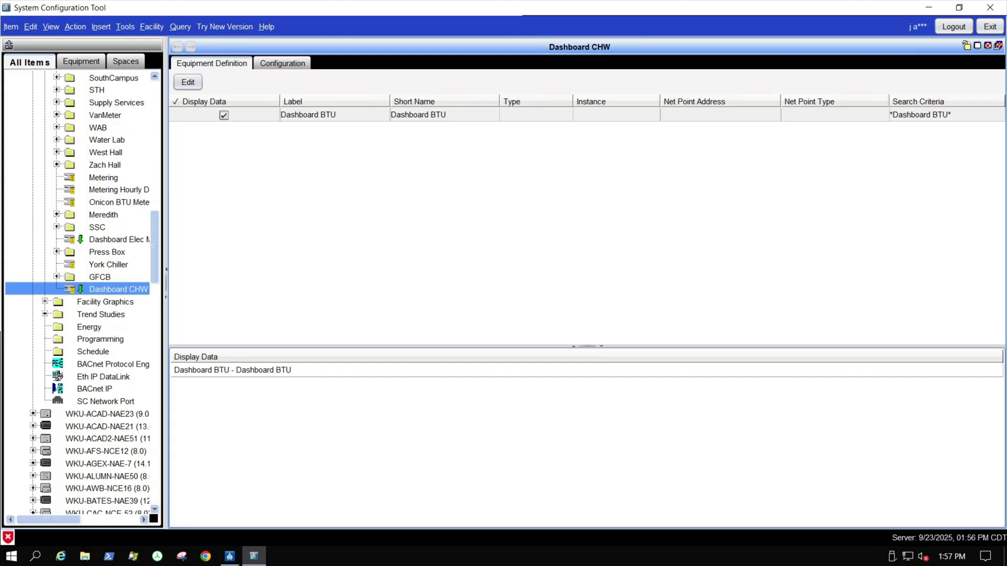
click(460, 118)
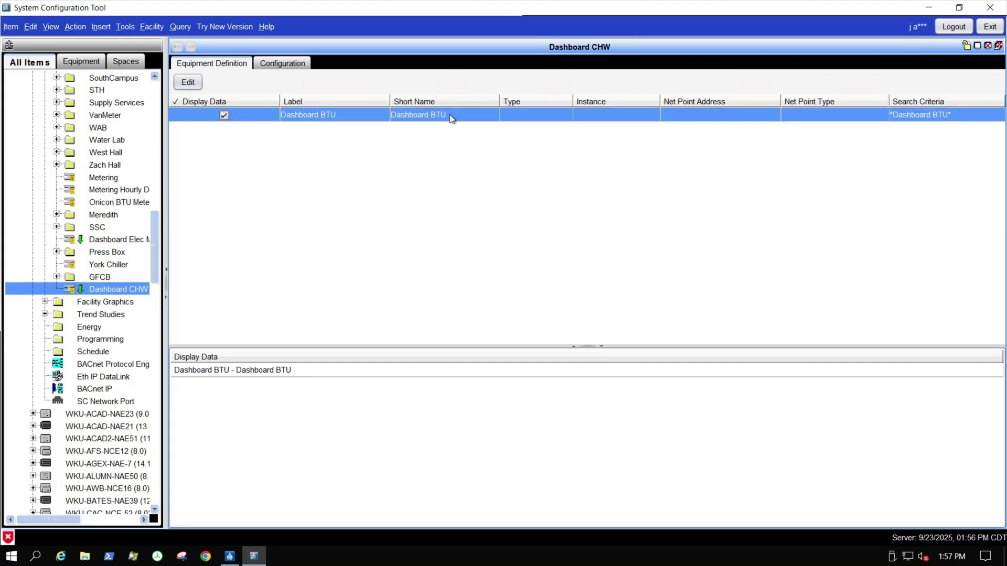
click(187, 83)
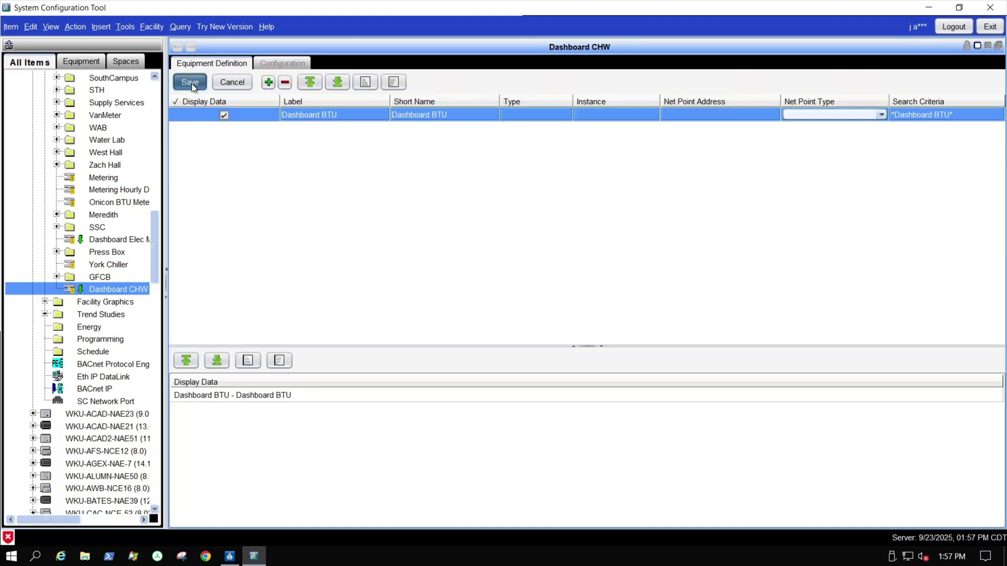
key(Escape)
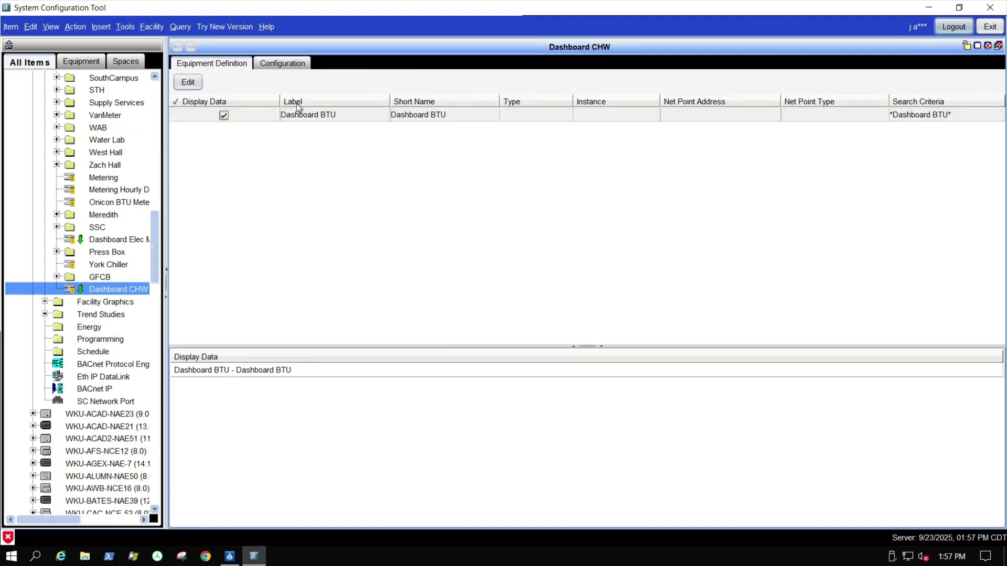
- Edit the Dashboard CHW definition and replace the Dashboard BTU row's short name with CHW-S
click(188, 82)
double_click(469, 119)
click(468, 120)
double_click(454, 115)
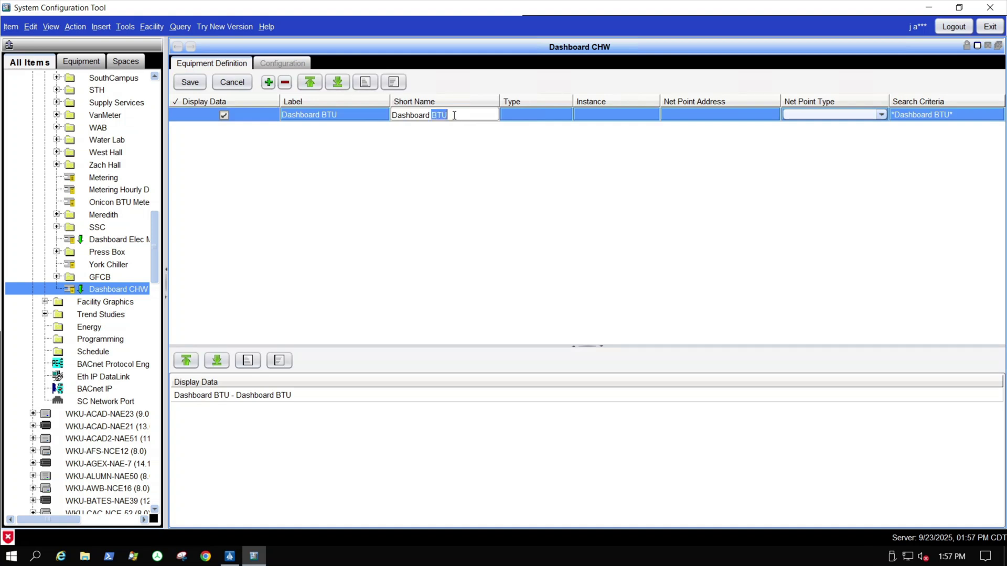
key(BackSpace)
key(BackSpace)
key(BackSpace)
key(BackSpace)
key(BackSpace)
key(BackSpace)
key(BackSpace)
key(BackSpace)
key(BackSpace)
key(BackSpace)
key(BackSpace)
text(CHW-S)
click(594, 115)
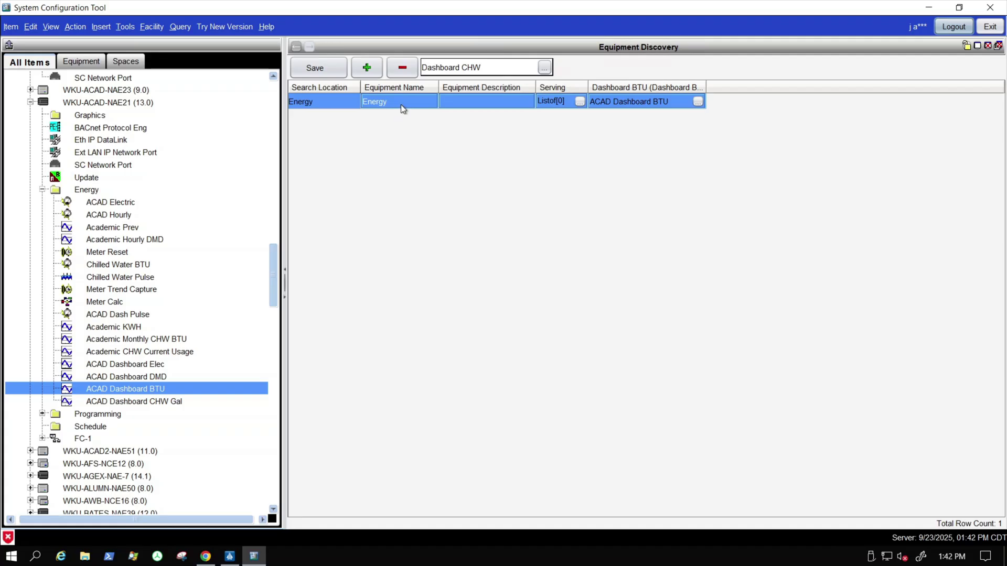
- Rename the discovered Energy equipment to ACAD CHW Dashboard Meter
click(399, 104)
double_click(402, 103)
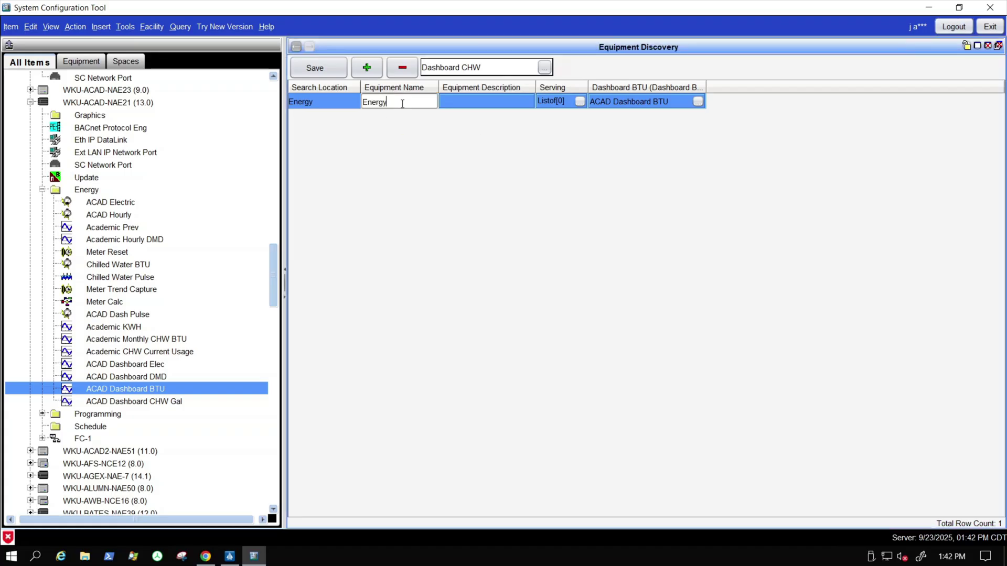
text(ACAD CH)
key(BackSpace)
key(BackSpace)
text(CHW)
text( Dashboa)
text(rd Meter)
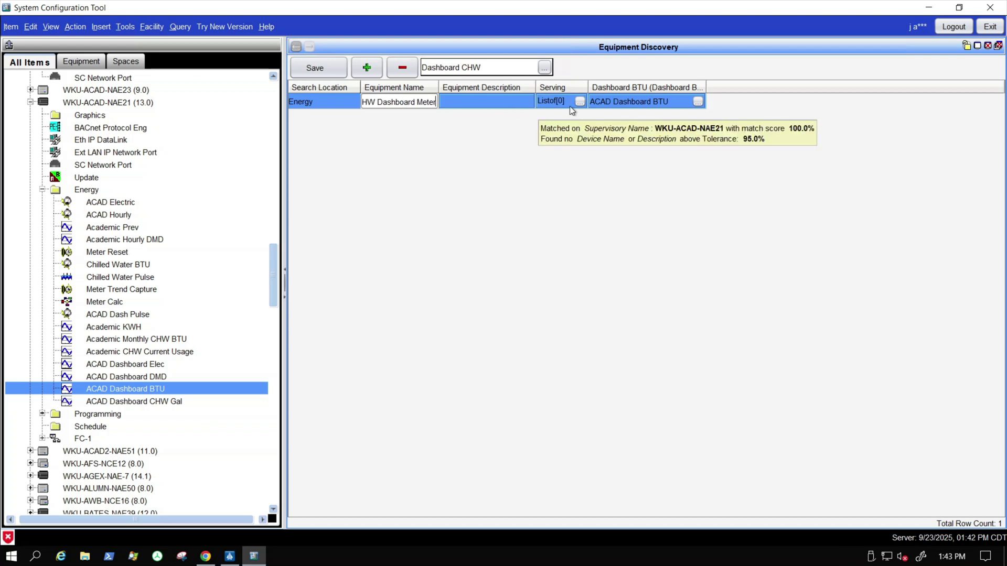
- Copy the equipment name ACAD CHW Dashboard Meter into the equipment description
triple_click(405, 102)
key(ctrl+c)
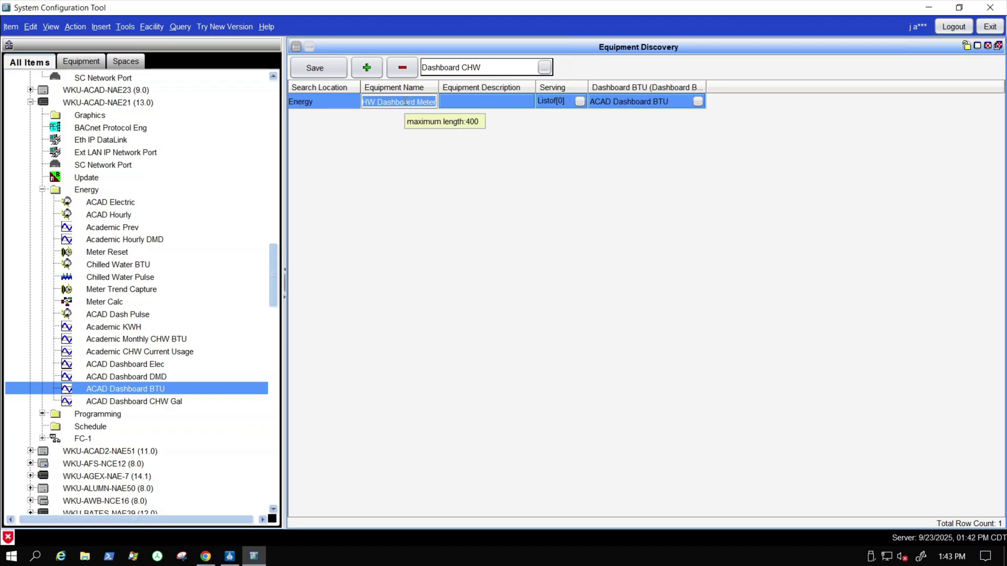
click(491, 105)
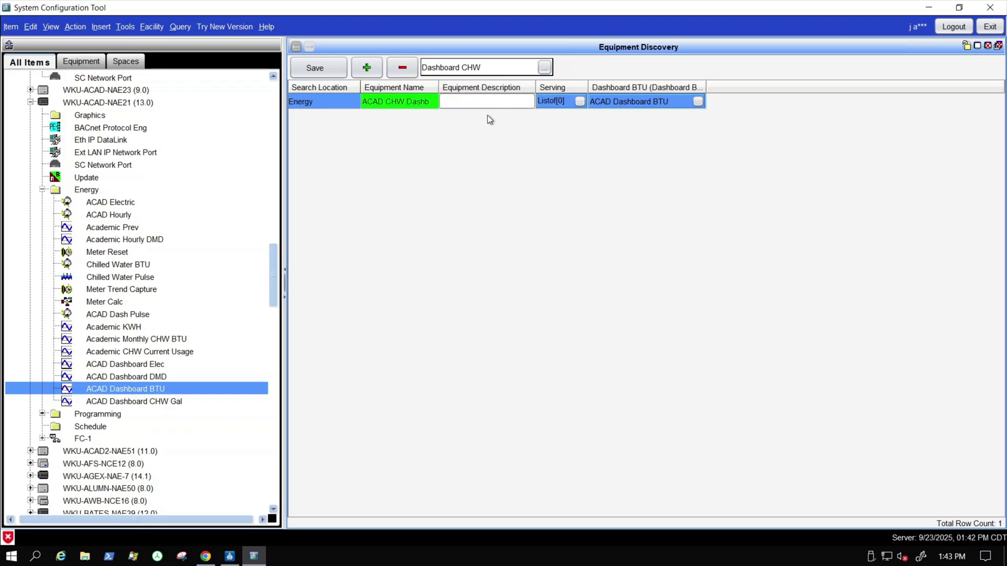
key(ctrl+v)
- Add the Academic Complex space under WKU Main Campus to the Serving list of the ACAD CHW Dashboard Meter equipment
mouse_move(542, 103)
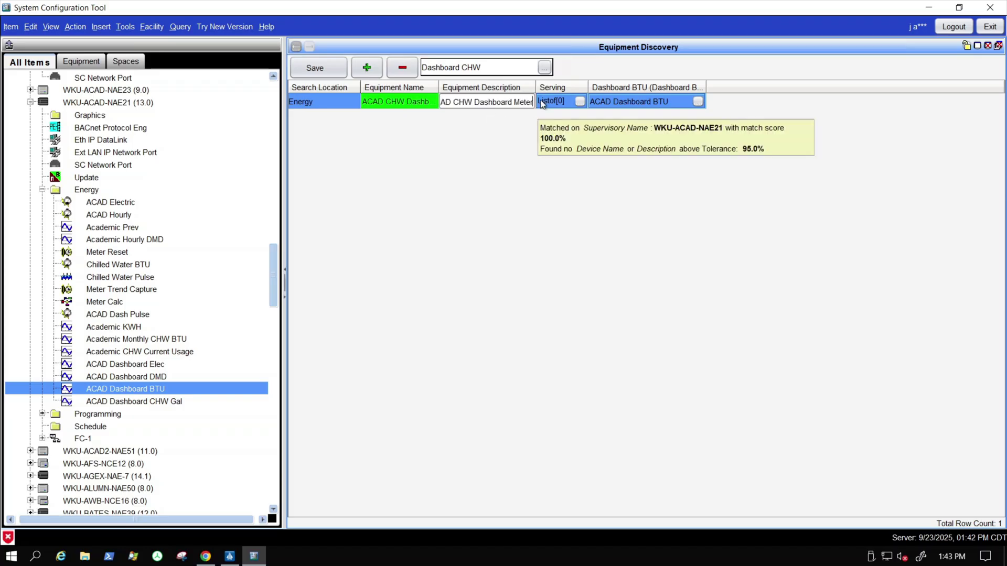
click(579, 102)
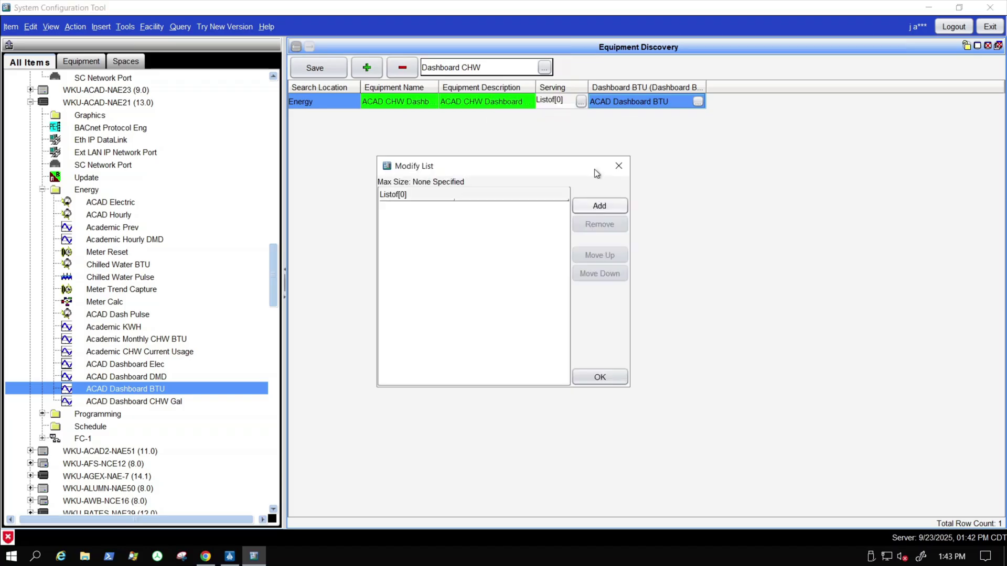
click(600, 206)
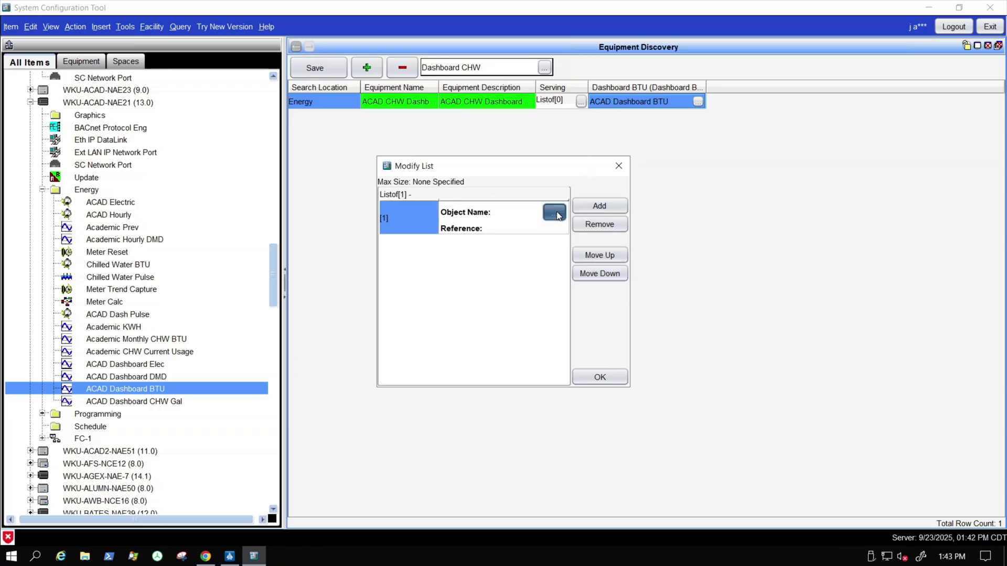
click(557, 214)
click(473, 138)
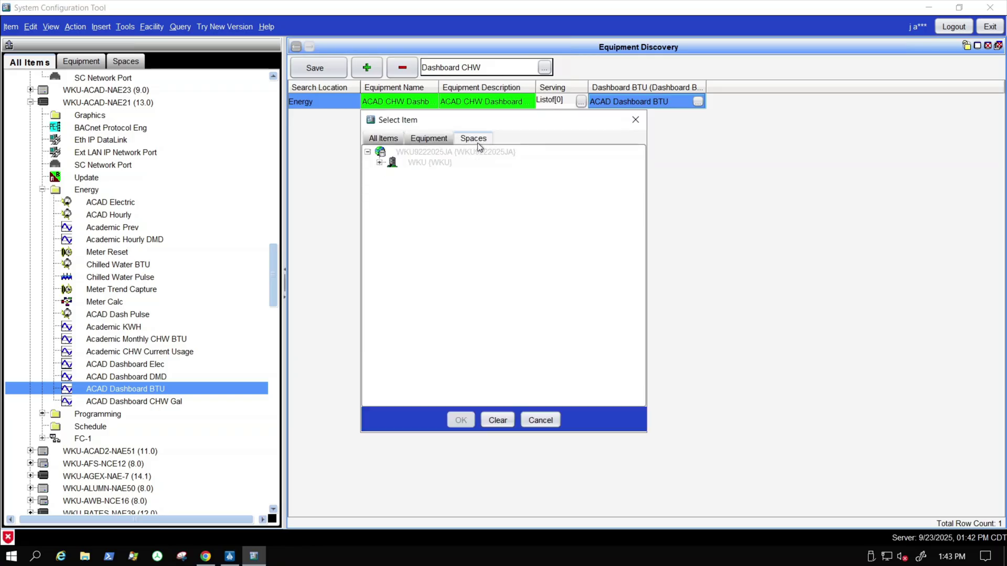
click(379, 162)
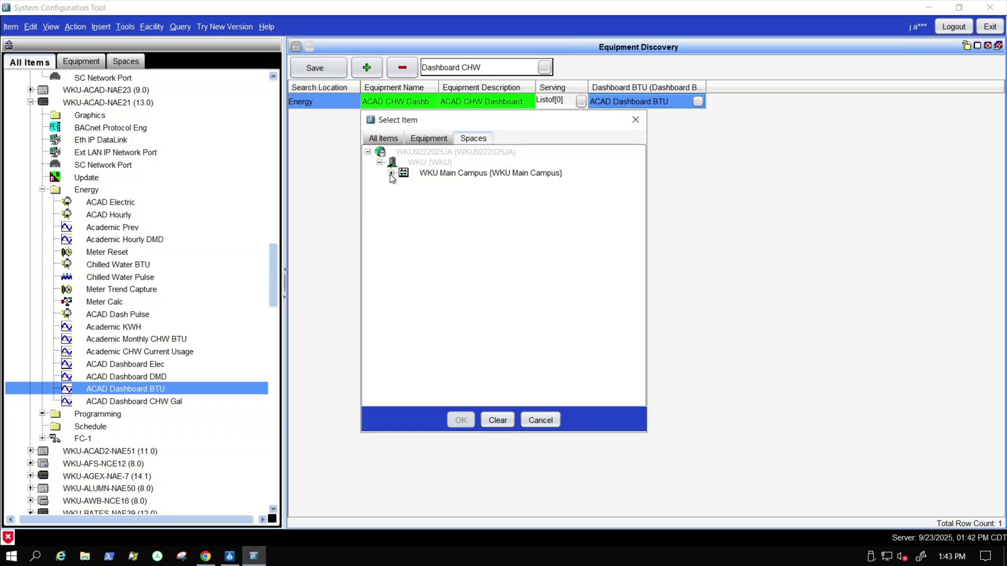
click(391, 174)
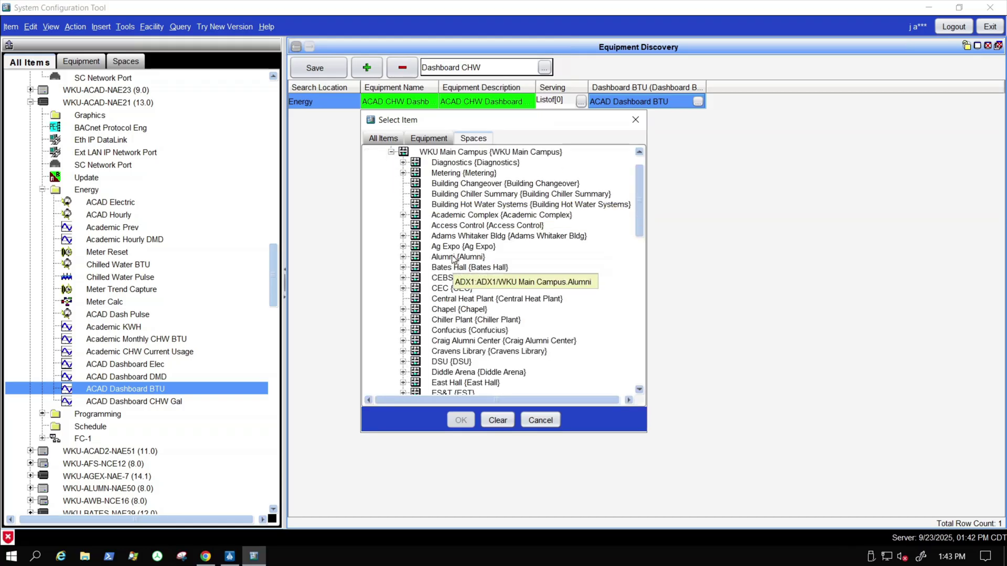
click(461, 215)
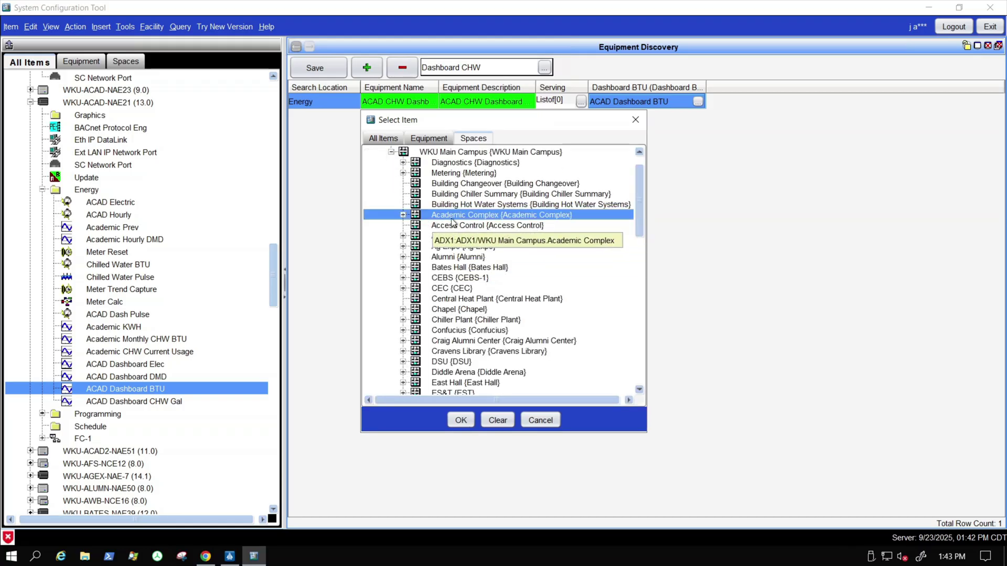
click(460, 422)
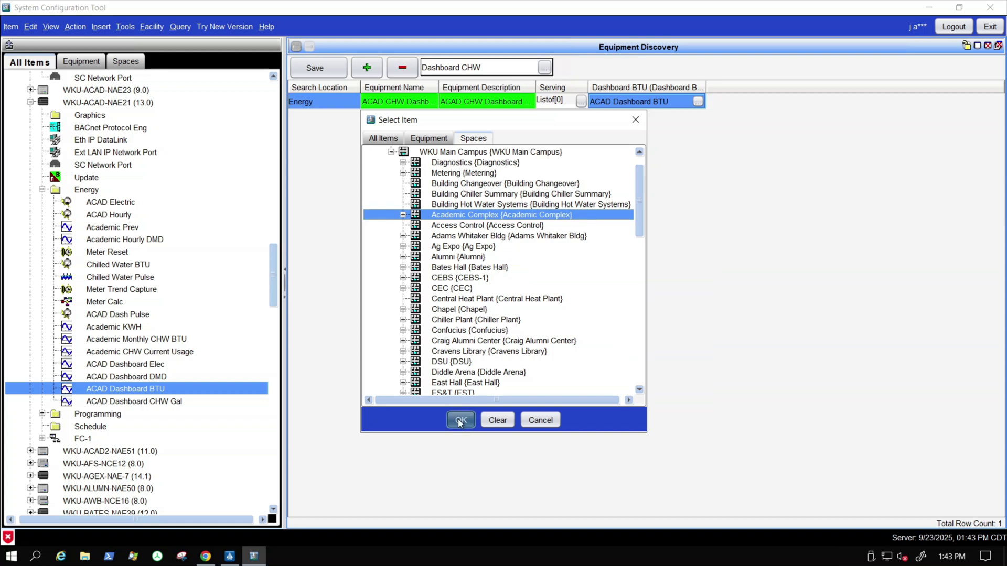
click(593, 378)
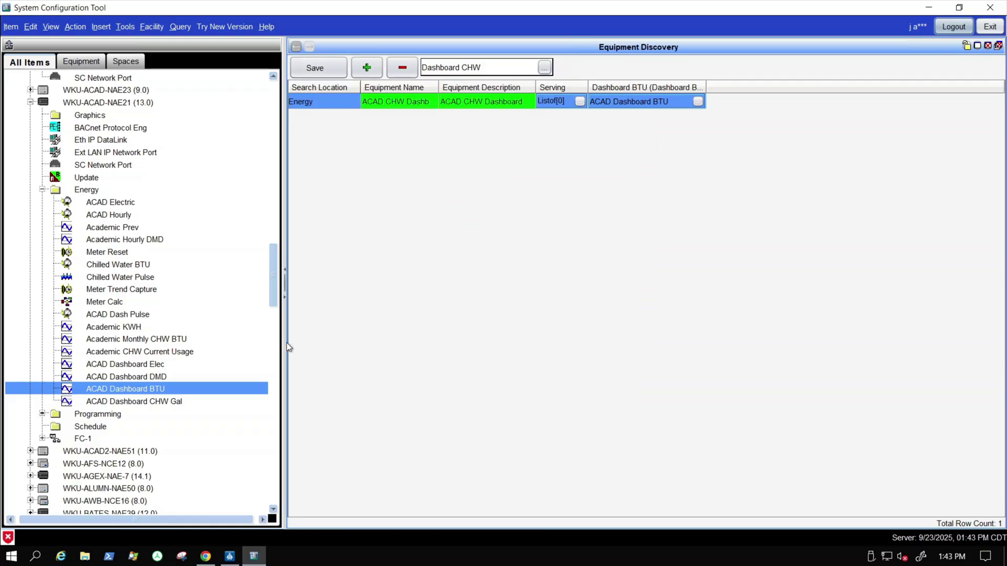
- Save the discovered ACAD CHW Dashboard Meter equipment
scroll(177, 406, down, 3)
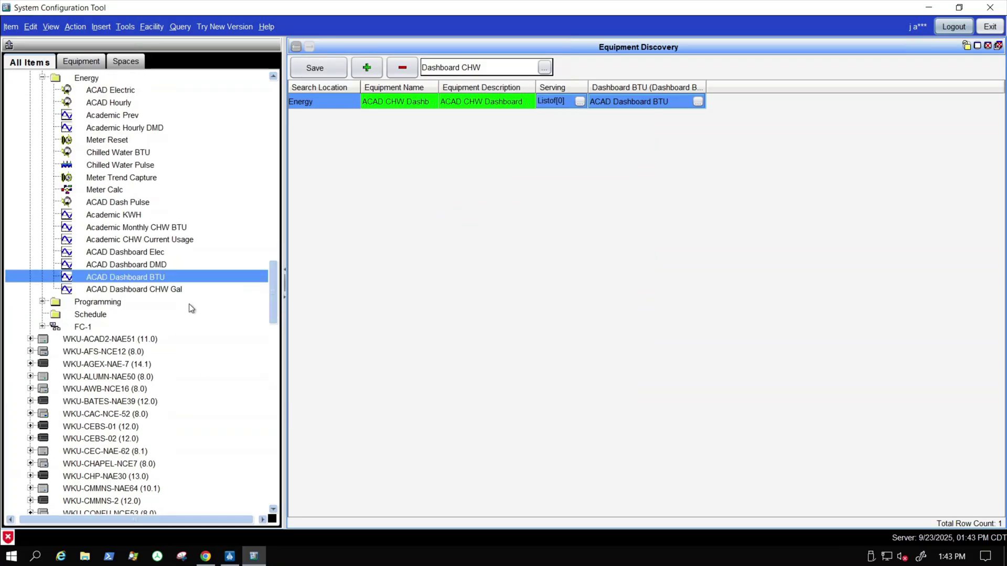
scroll(188, 304, up, 3)
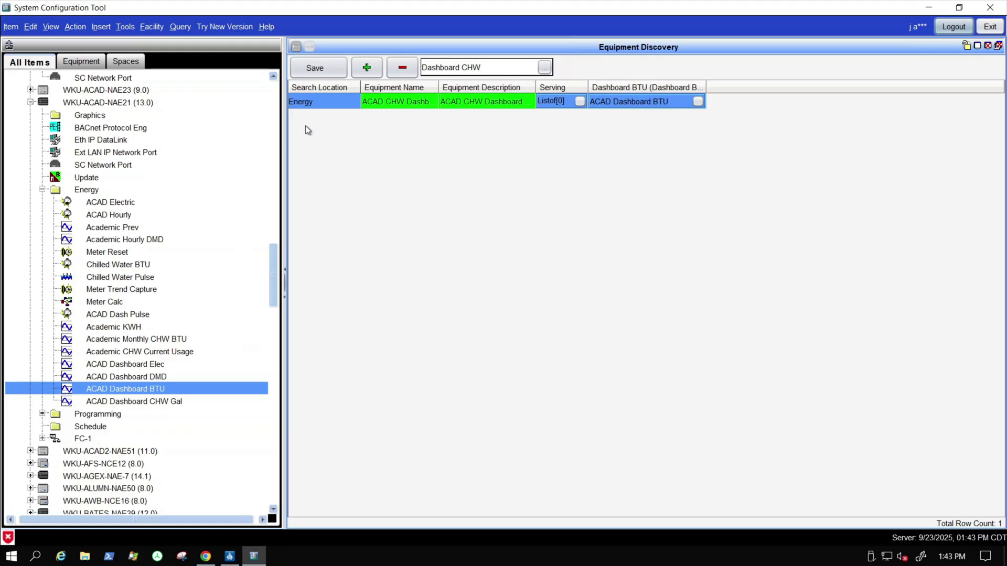
click(316, 71)
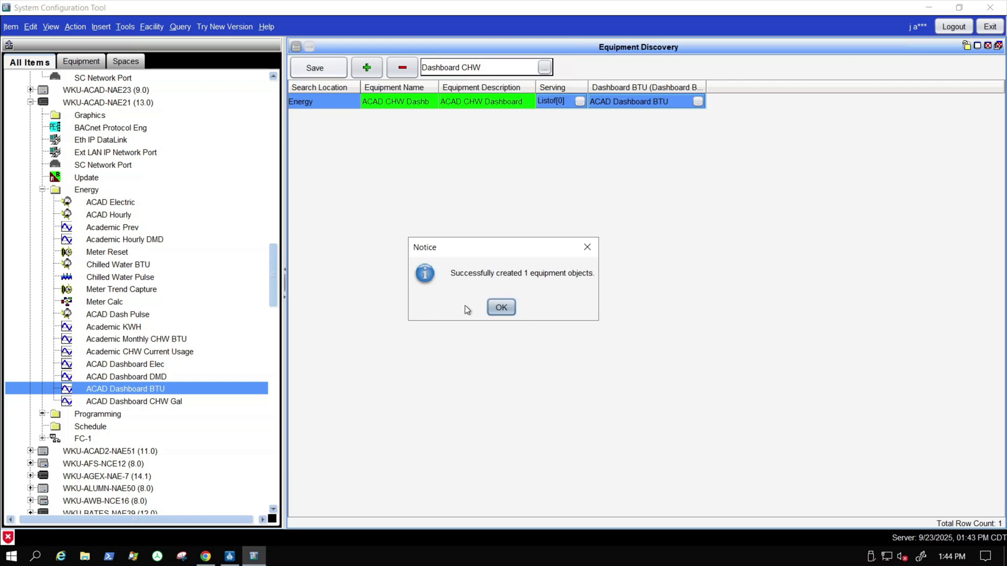
click(501, 308)
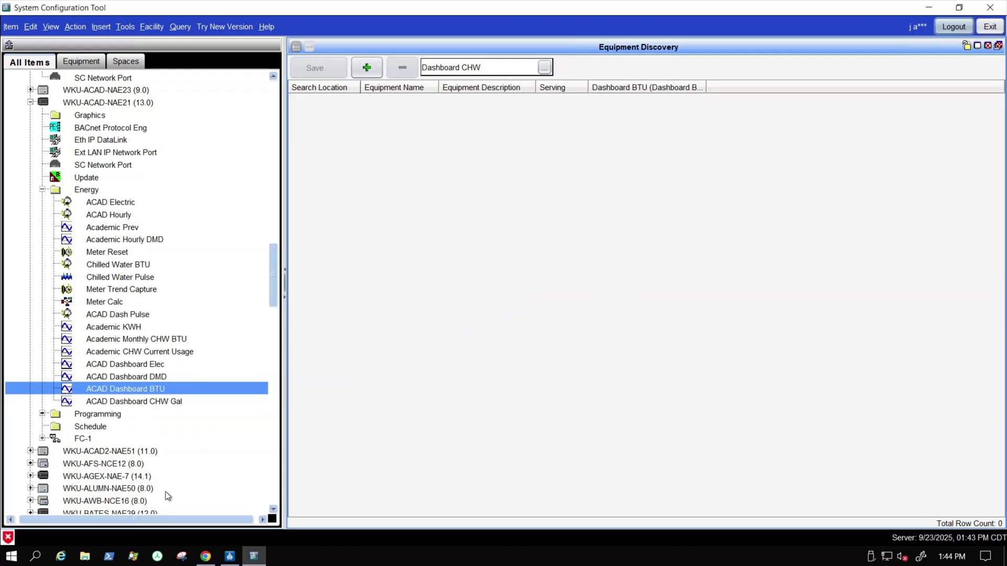
- Reopen the Dashboard CHW equipment definition in Equipment Discovery
scroll(135, 353, up, 20)
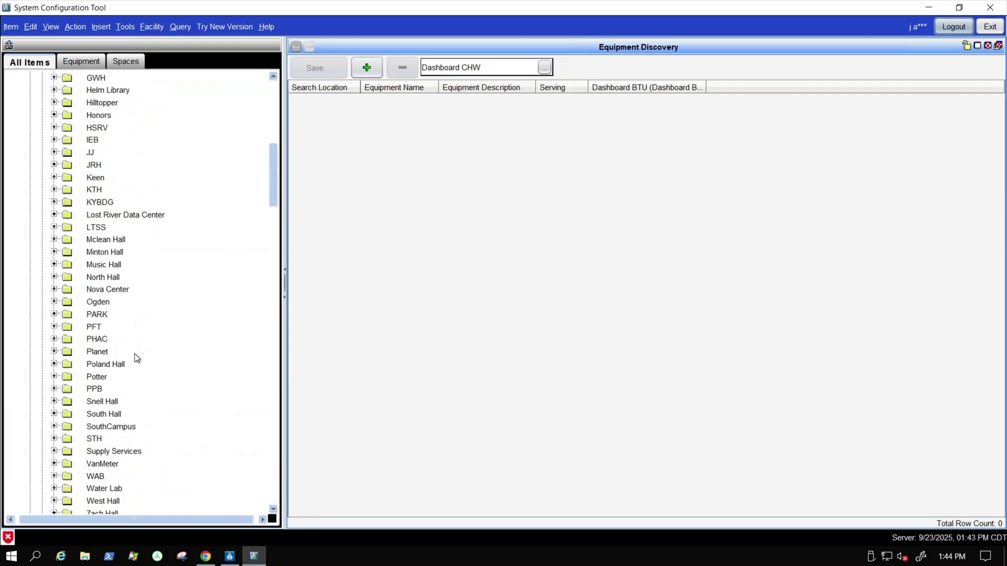
scroll(134, 353, up, 5)
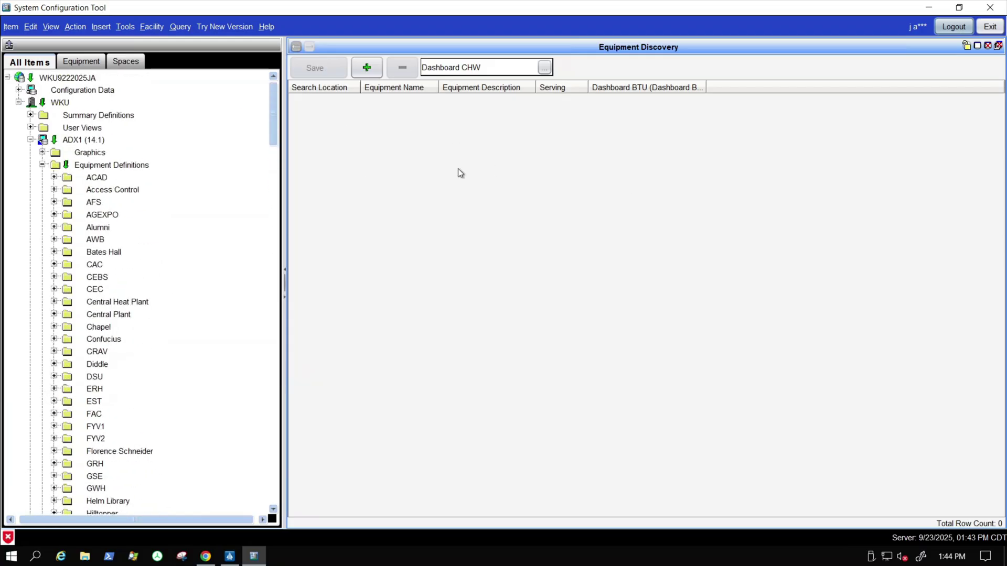
scroll(157, 220, down, 10)
scroll(162, 218, down, 7)
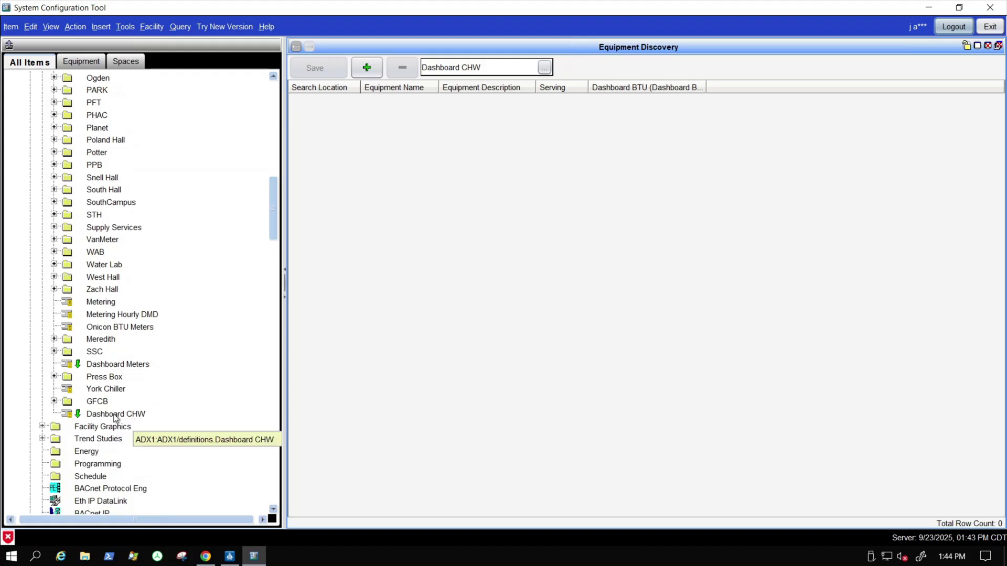
right_click(114, 414)
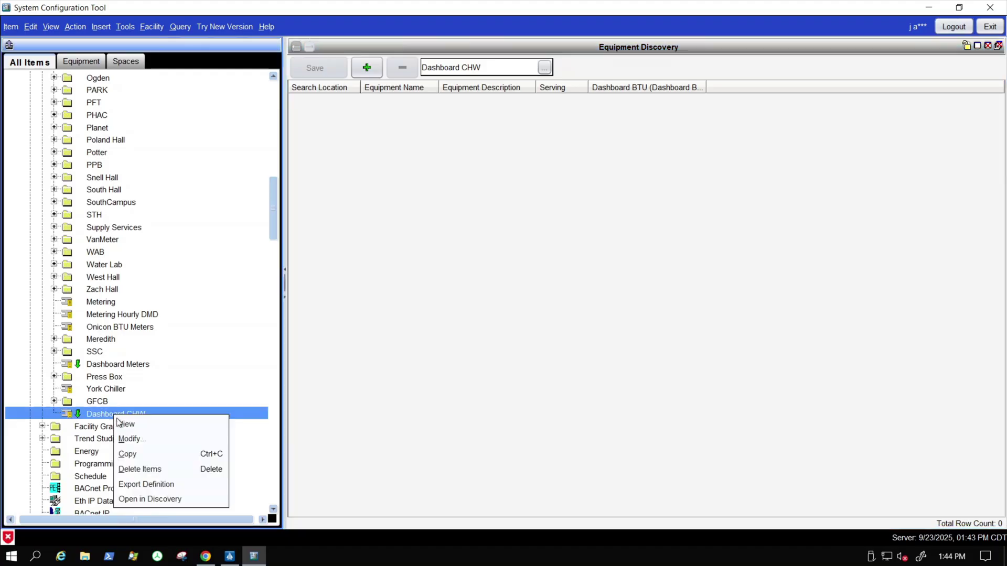
click(153, 498)
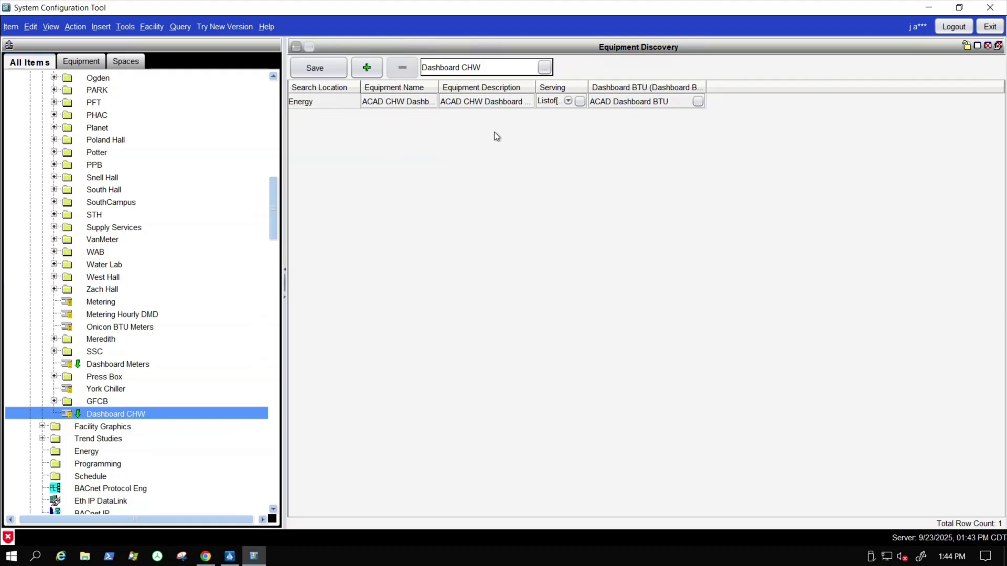
- Add the Temp Meters folder of WKU-AFS-NCE12, containing PFT Food Court Dashboard BTU, to the discovery as a search location
scroll(153, 325, down, 15)
scroll(159, 330, down, 1)
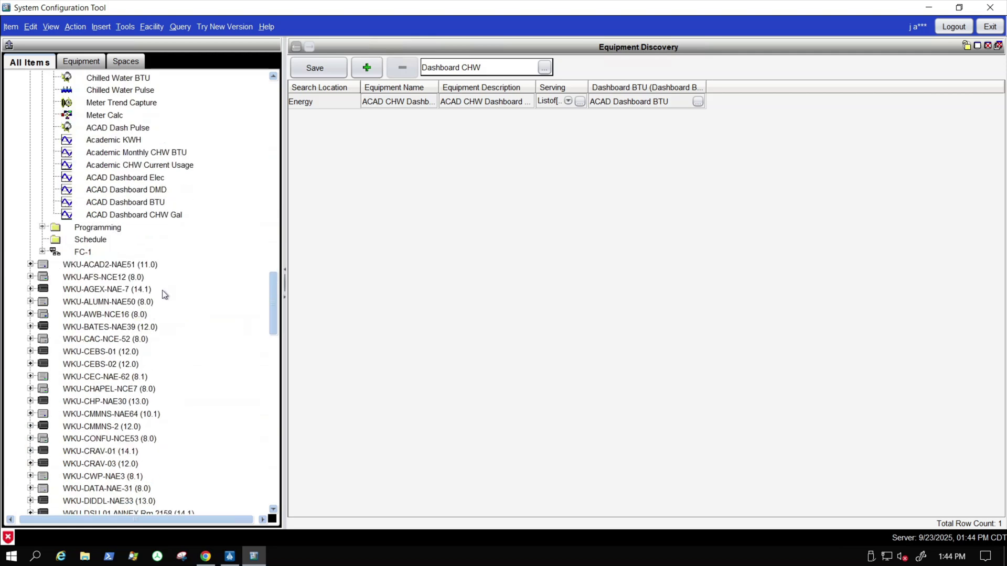
click(30, 277)
click(43, 377)
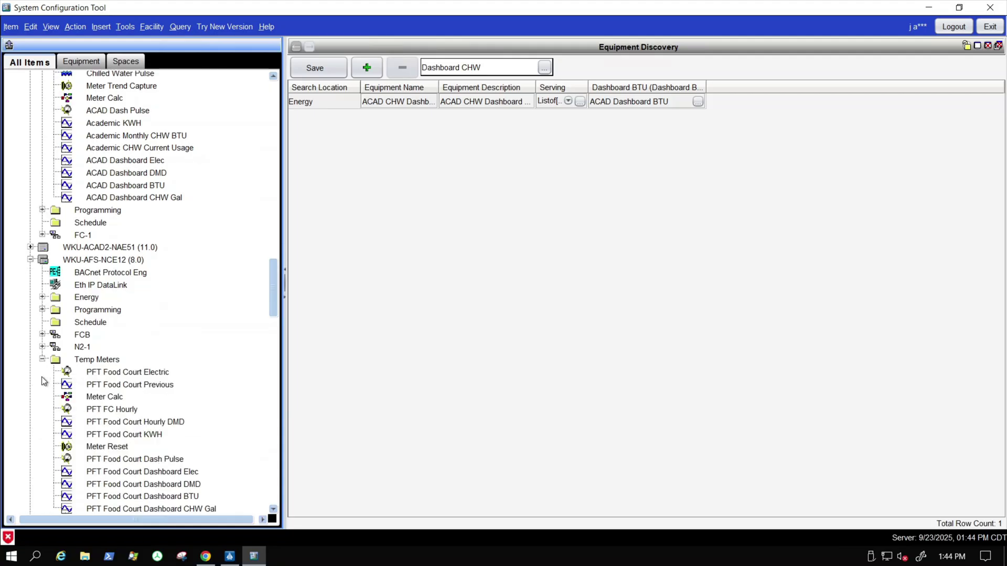
scroll(158, 378, down, 3)
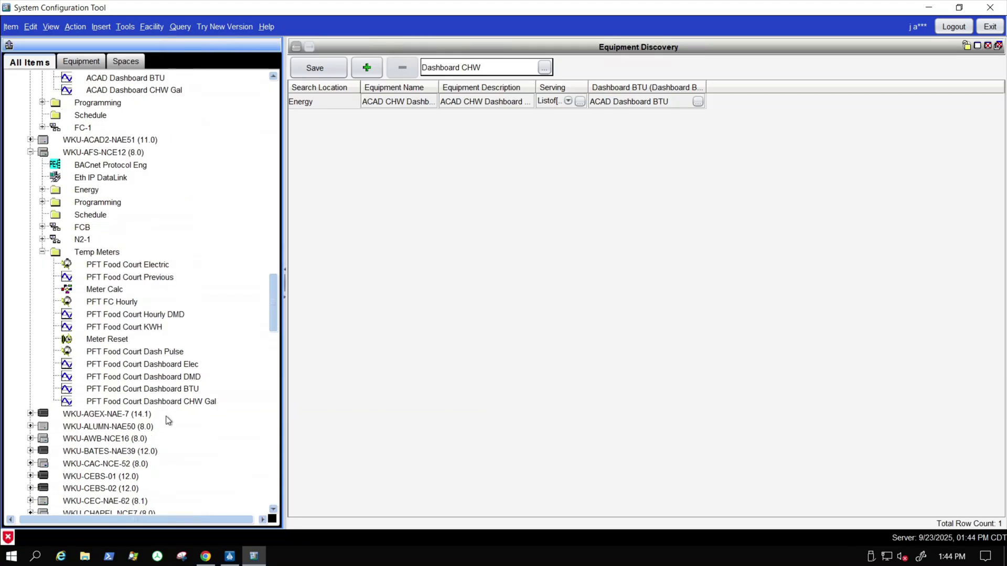
click(156, 390)
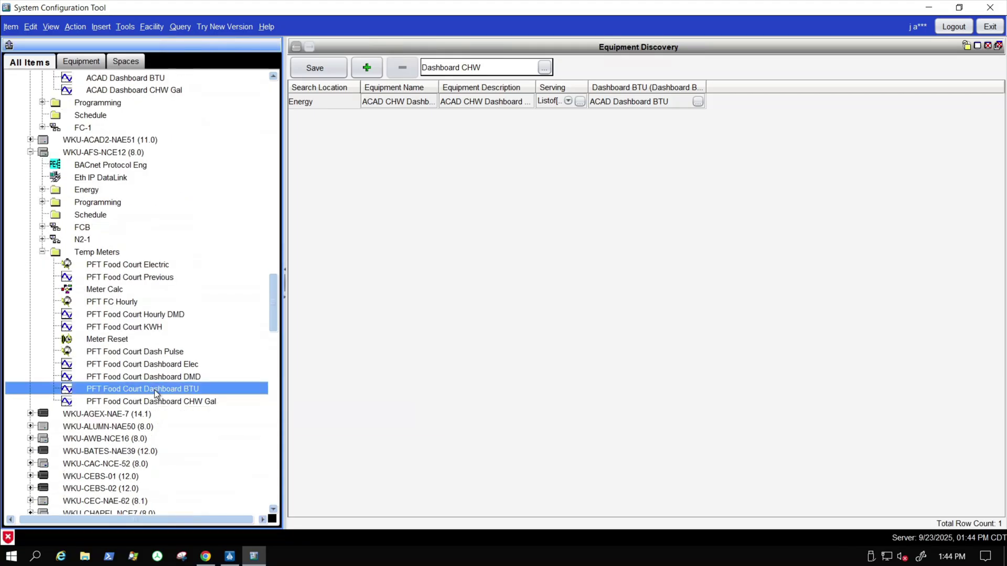
drag(156, 393, 439, 182)
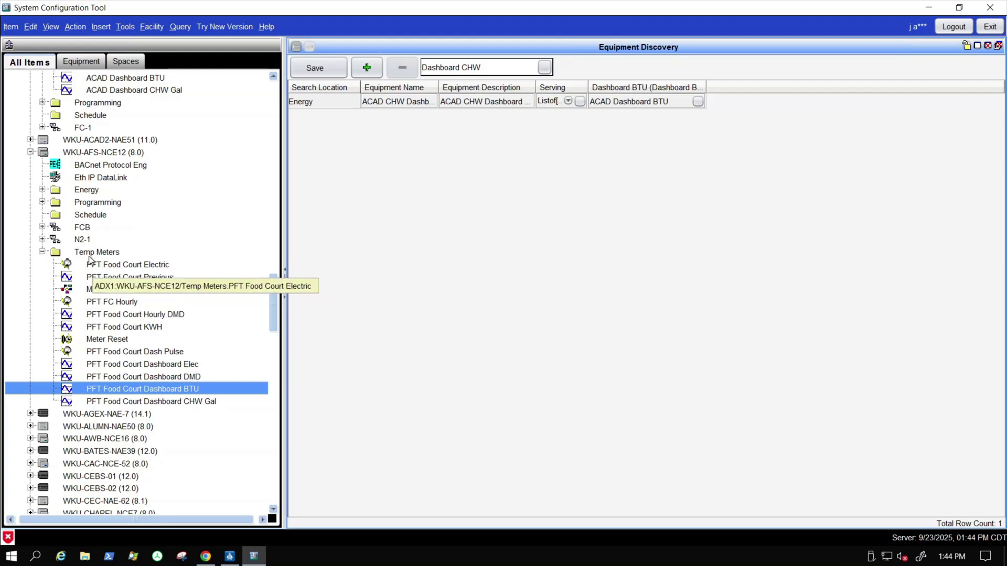
drag(88, 256, 361, 246)
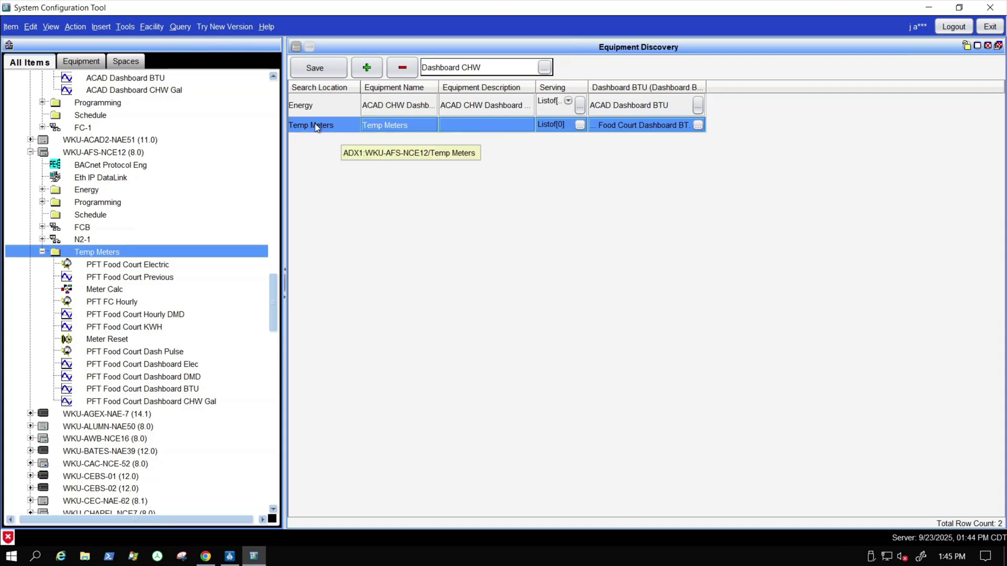
- Rename the discovered Temp Meters equipment to PFT Food Court Dashboard CHW
double_click(431, 126)
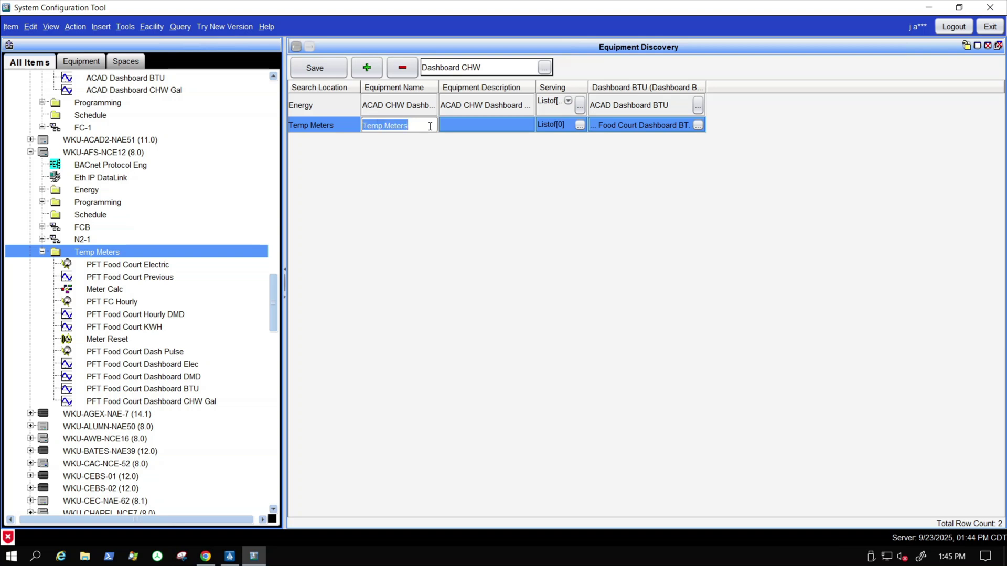
text(T)
text(P)
text(FT Food )
text(Court )
text(Dashb)
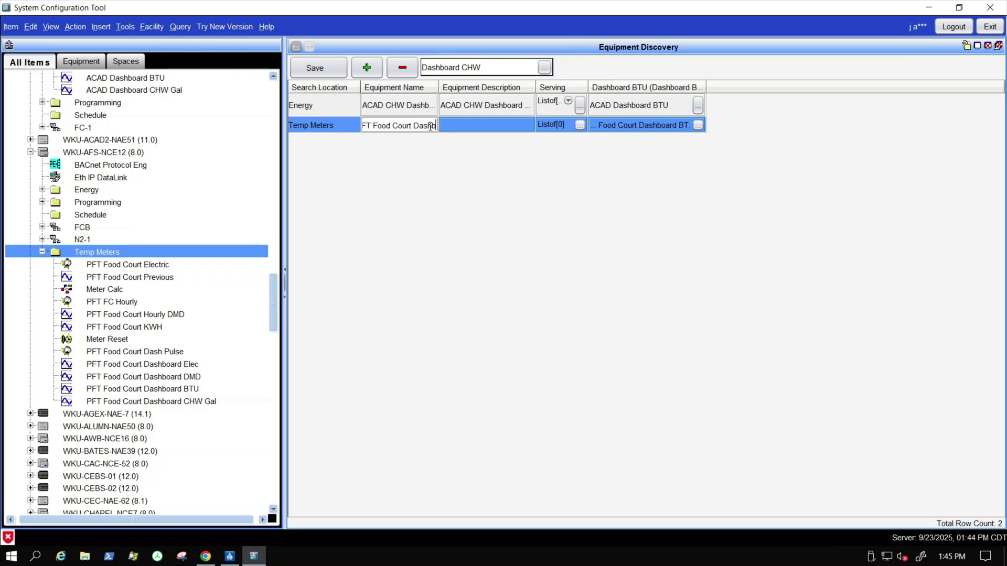
text(oard CHW)
- Copy the equipment name PFT Food Court Dashboard CHW into the equipment description
key(ctrl+a)
key(ctrl+c)
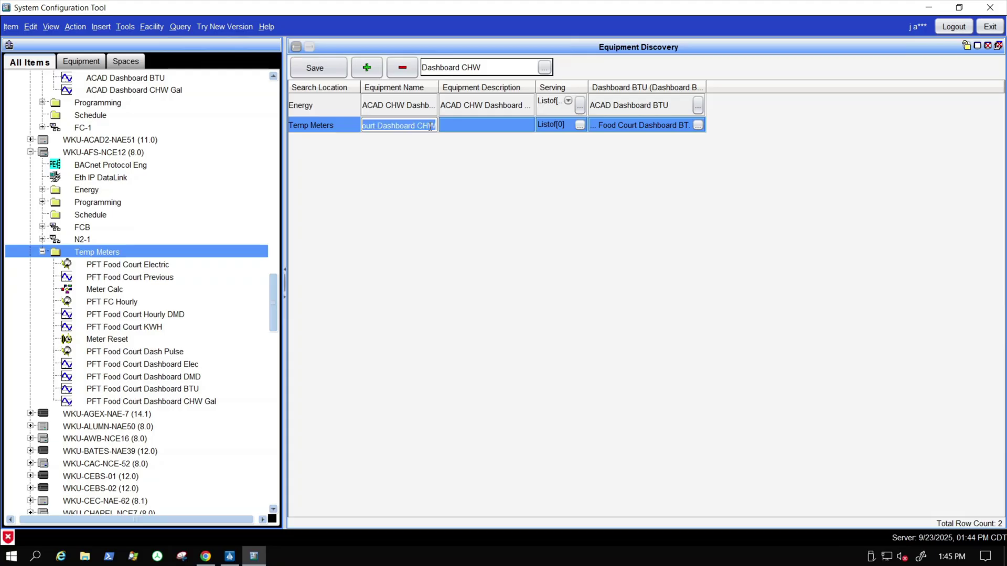
click(470, 126)
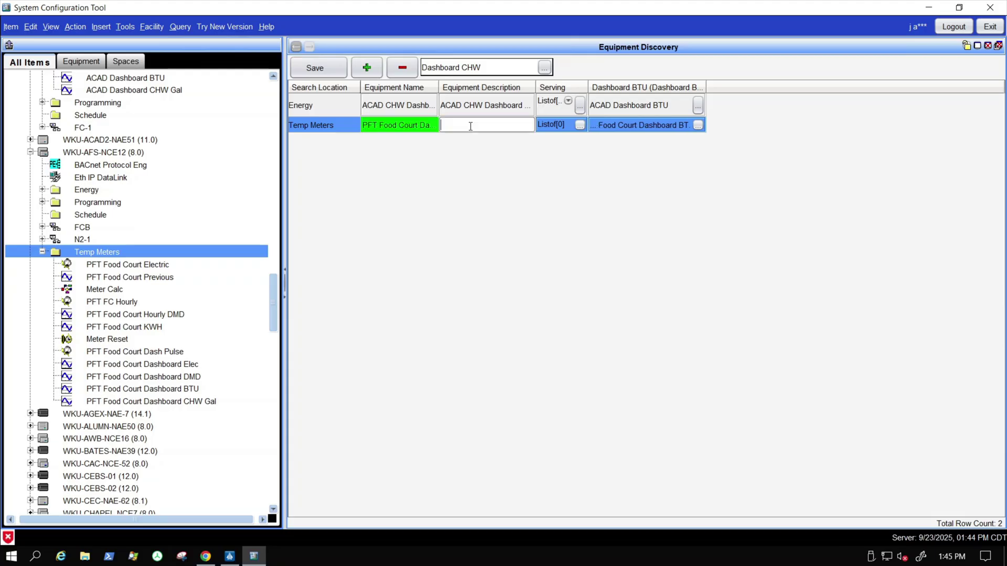
key(ctrl+v)
- Add an entry to the serving list of PFT Food Court Dashboard CHW and expand WKU Main Campus in its space selection
click(580, 125)
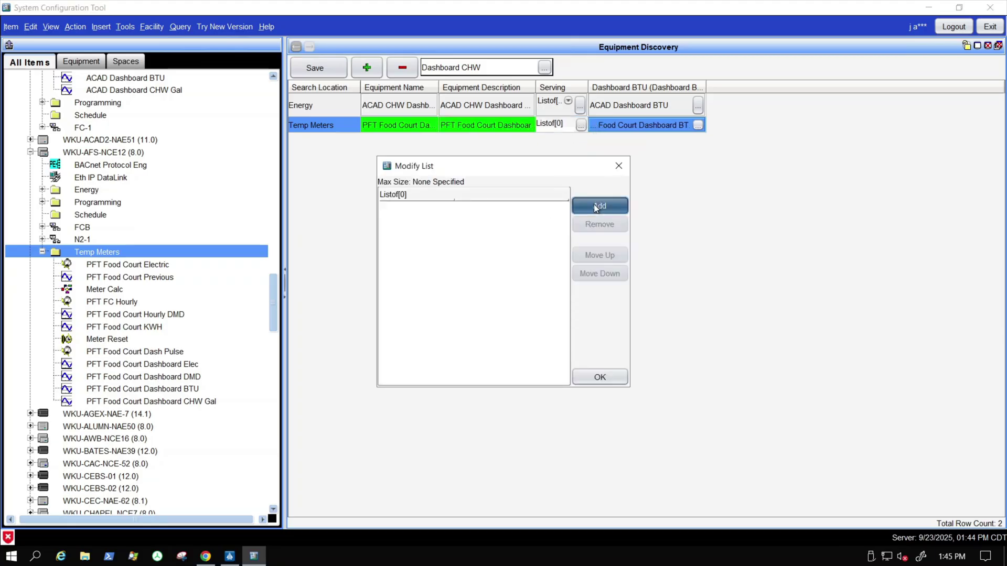
click(598, 205)
click(554, 214)
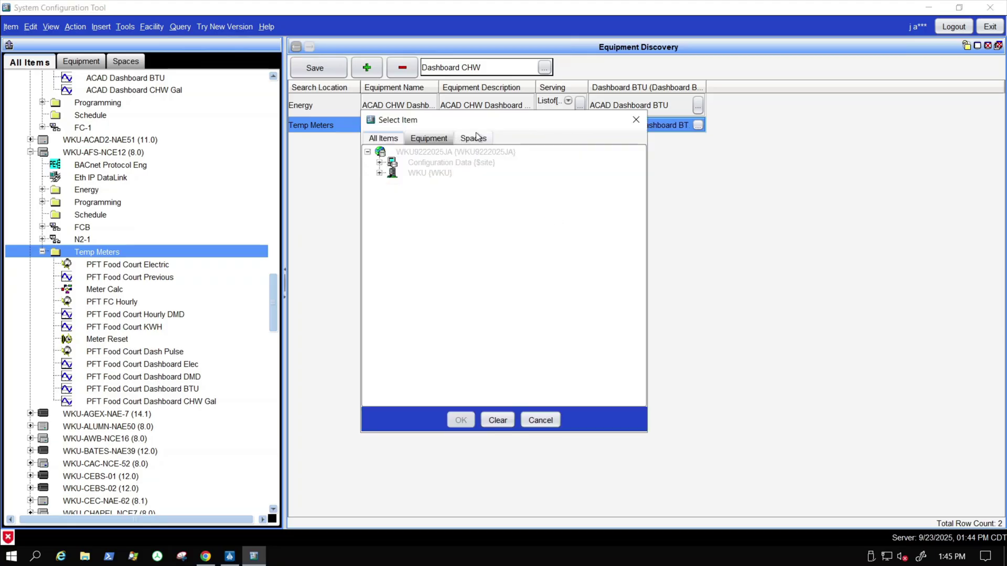
click(471, 139)
click(379, 162)
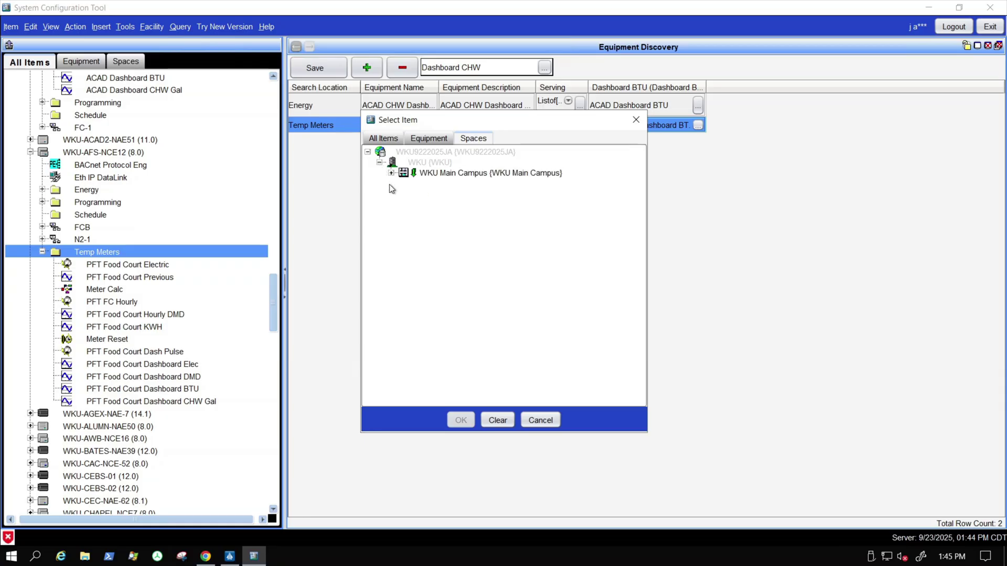
click(391, 172)
- Assign the PFT Food Court (Food Services) space to the new serving entry and confirm the list
scroll(442, 249, down, 12)
scroll(442, 248, down, 5)
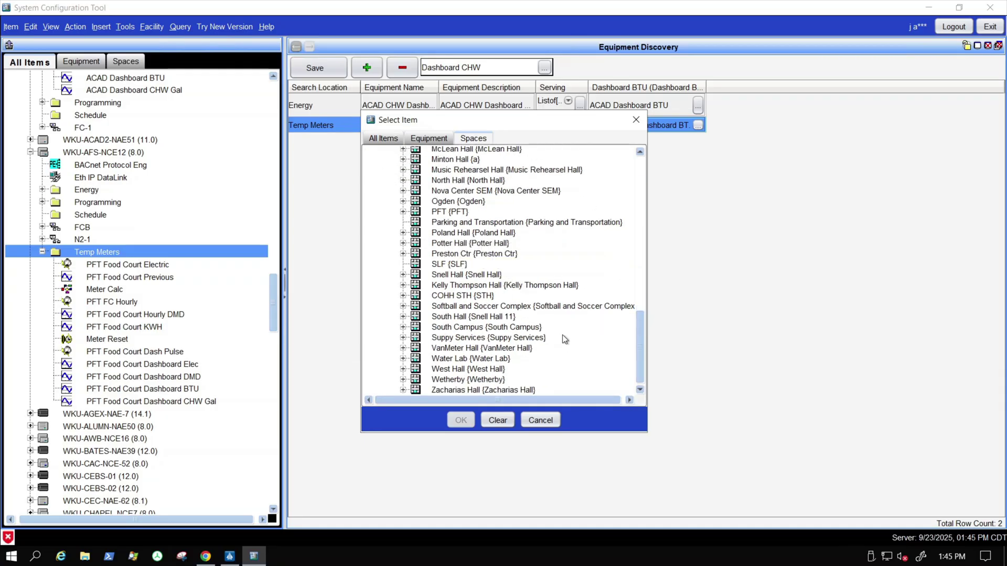
scroll(563, 333, up, 8)
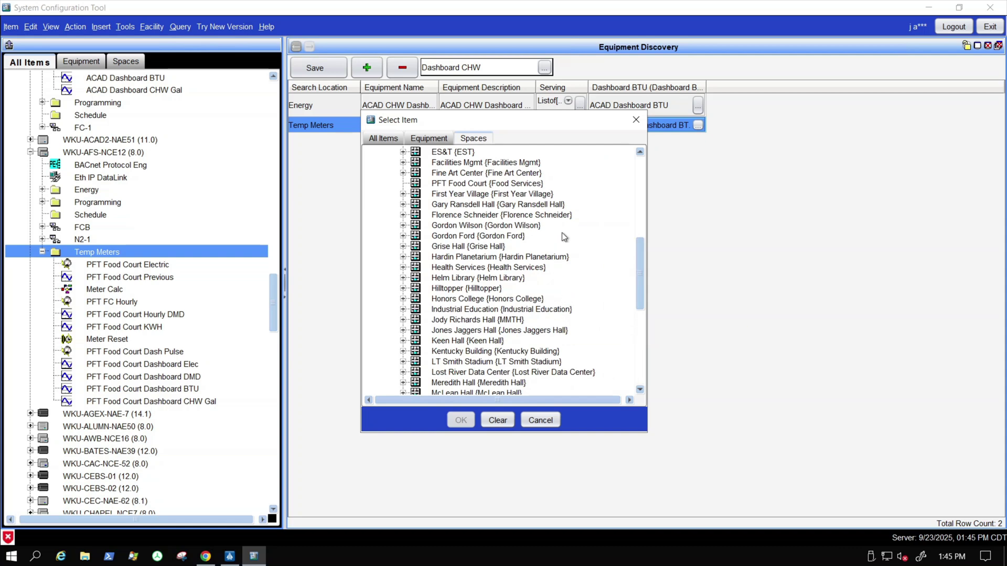
scroll(562, 221, up, 3)
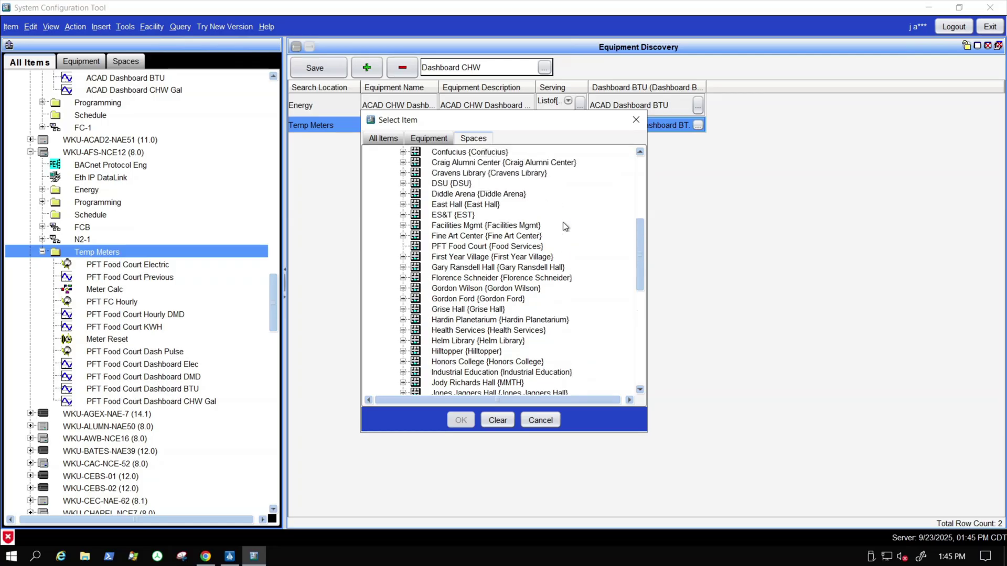
scroll(564, 223, up, 4)
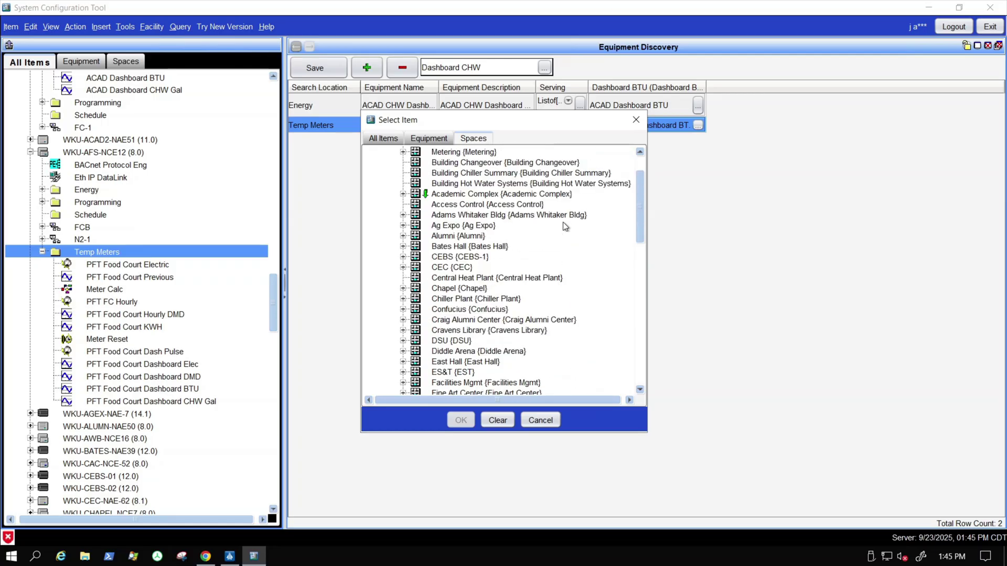
scroll(545, 233, up, 2)
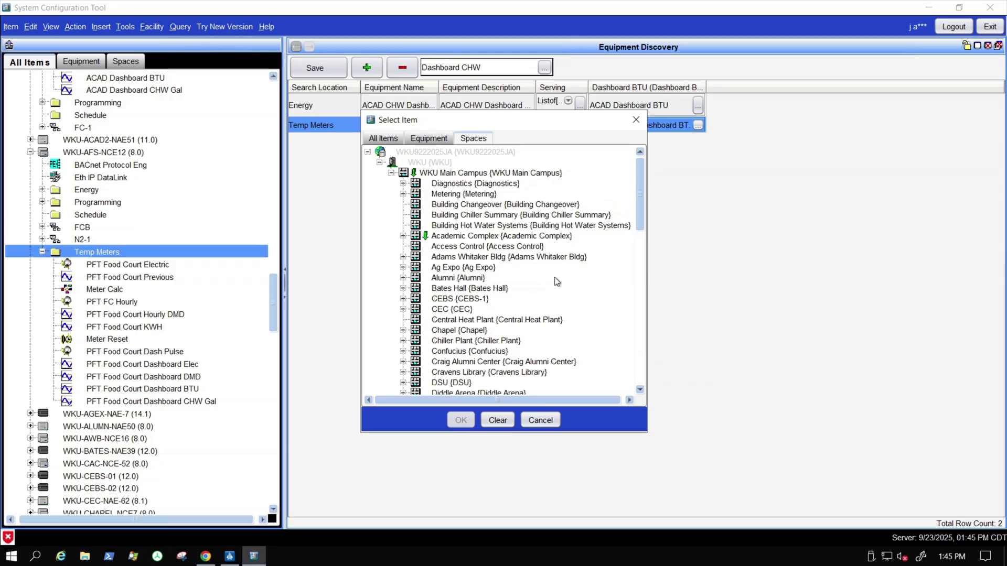
scroll(556, 281, down, 2)
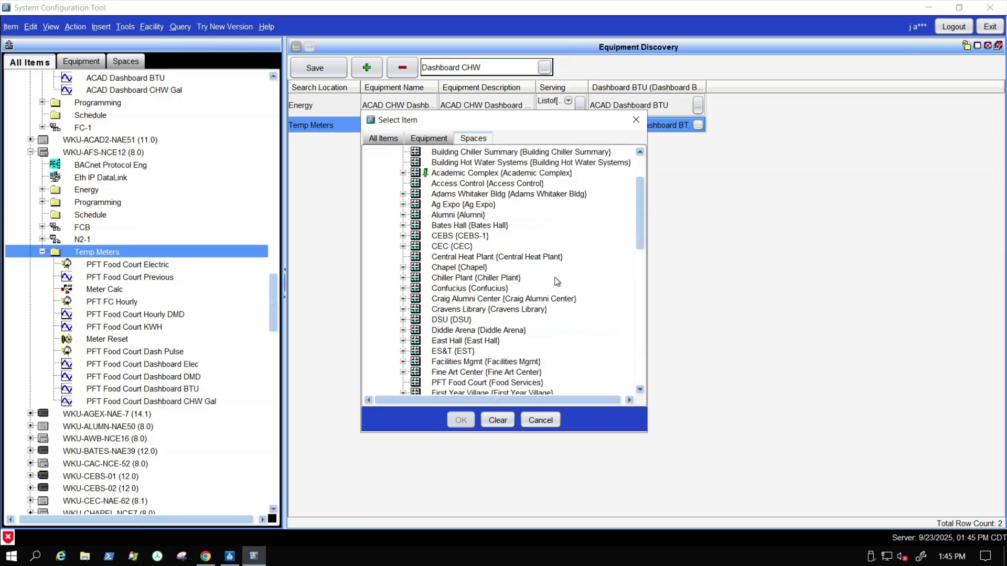
scroll(557, 282, down, 1)
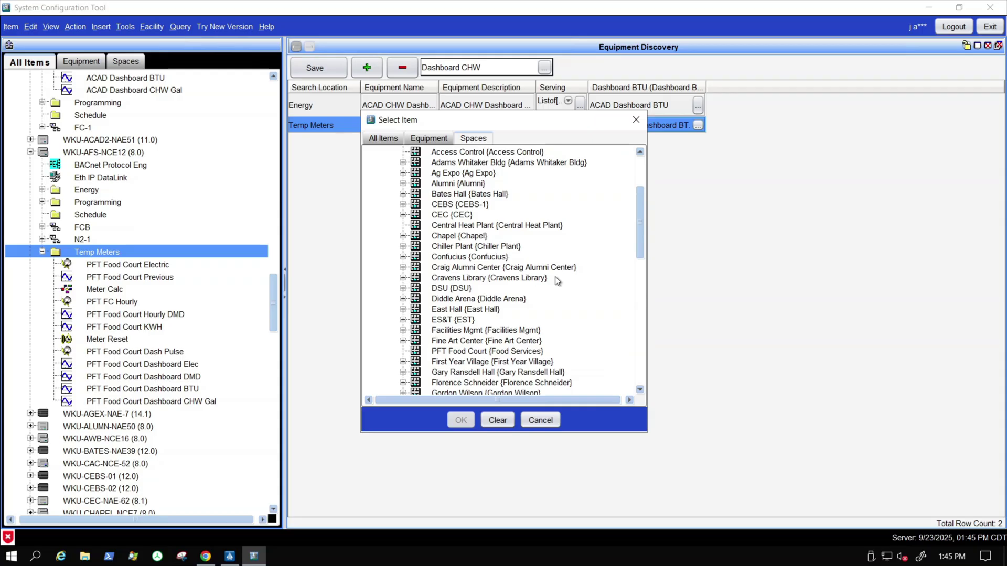
click(501, 352)
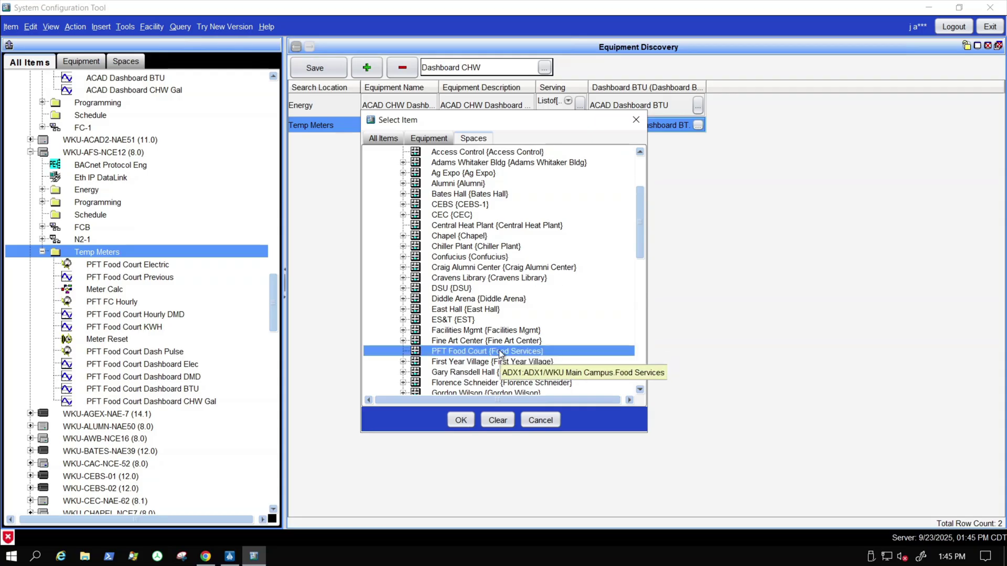
click(461, 420)
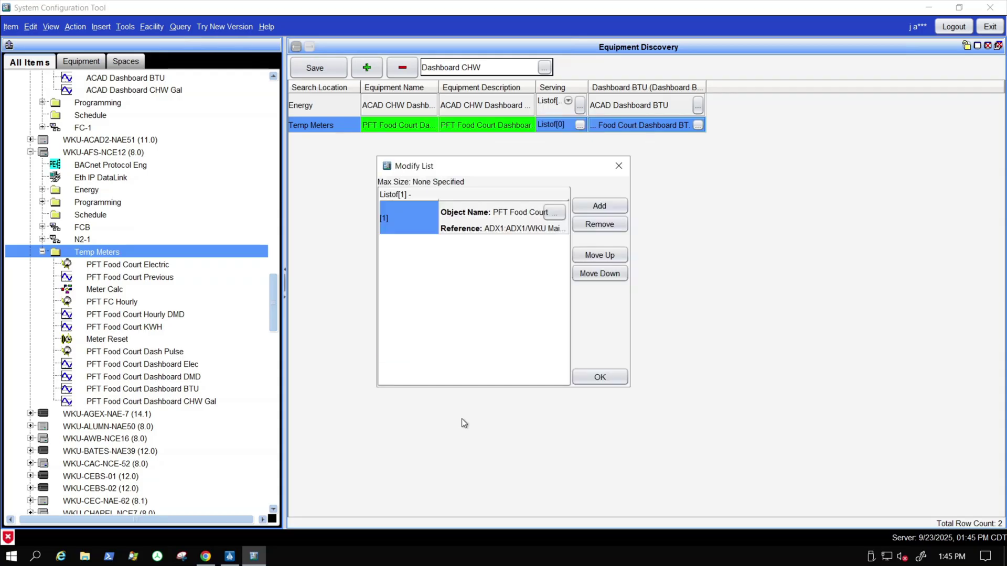
click(599, 378)
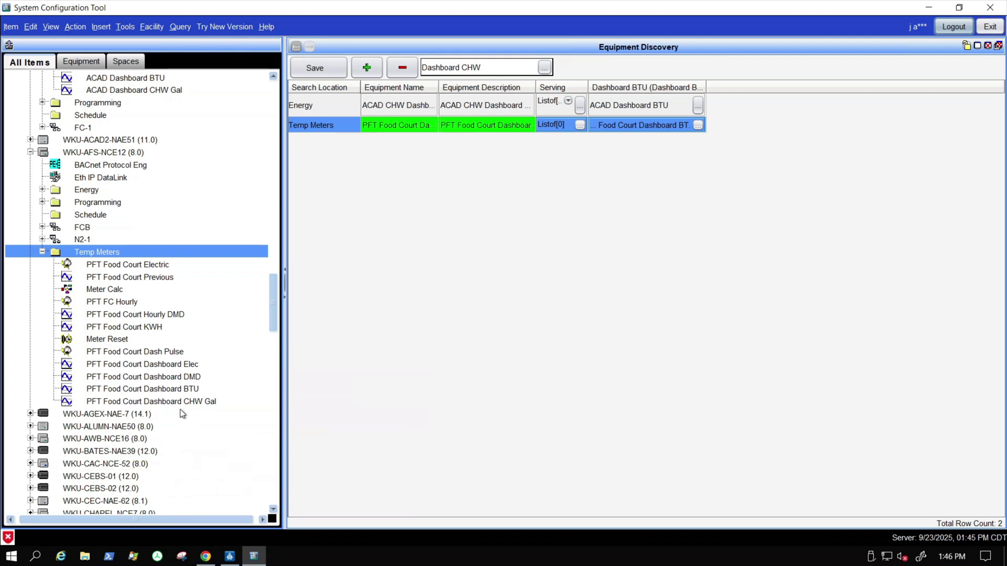
- Check the Temp Meters folder of WKU-BATES-NAE39 for a dashboard BTU point
scroll(182, 414, down, 1)
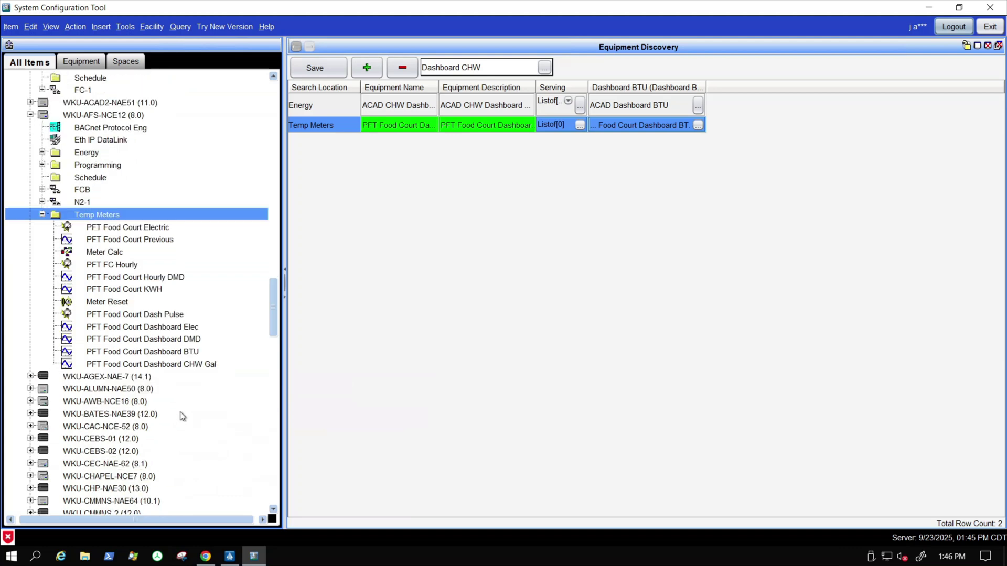
click(29, 414)
scroll(180, 397, down, 3)
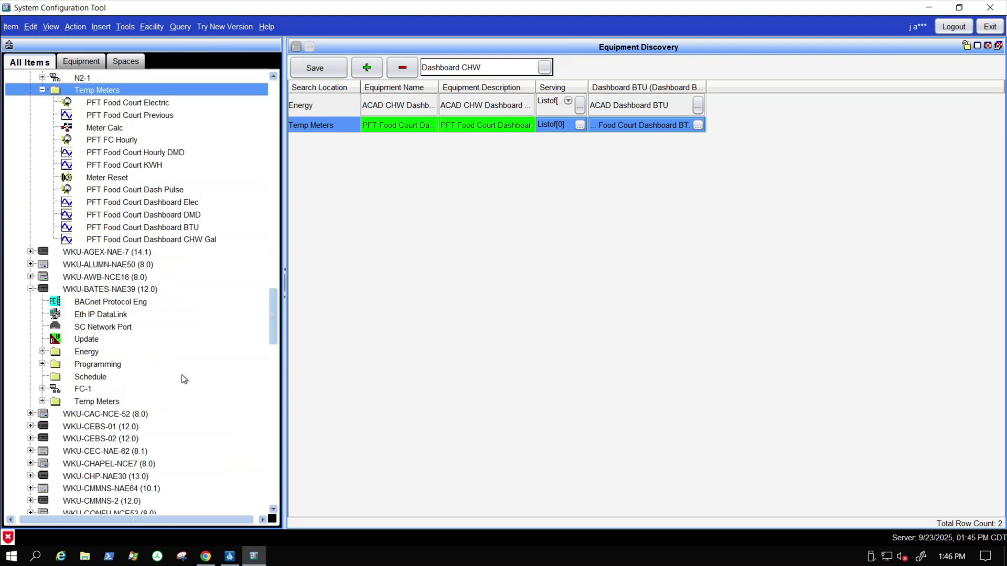
click(42, 401)
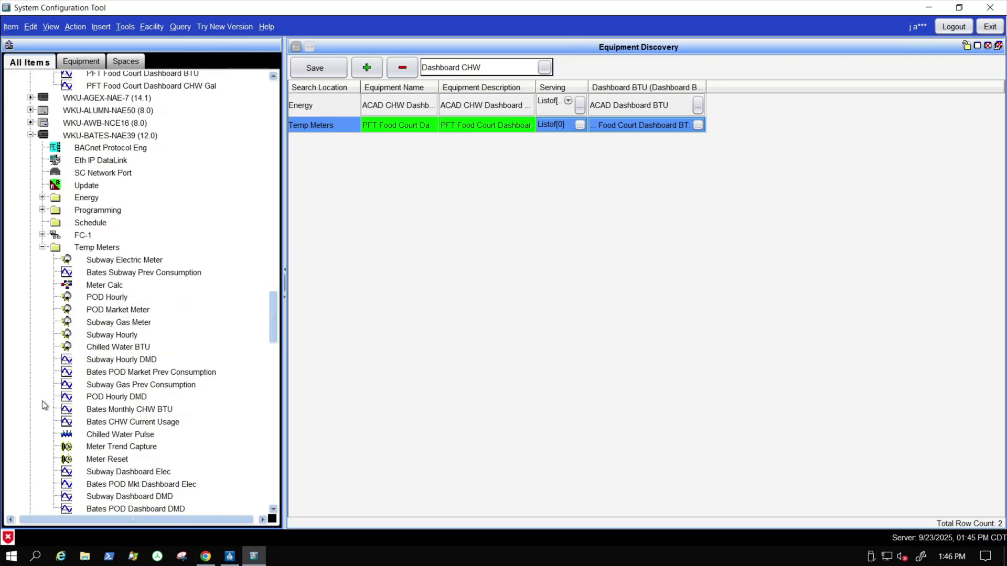
scroll(216, 348, down, 3)
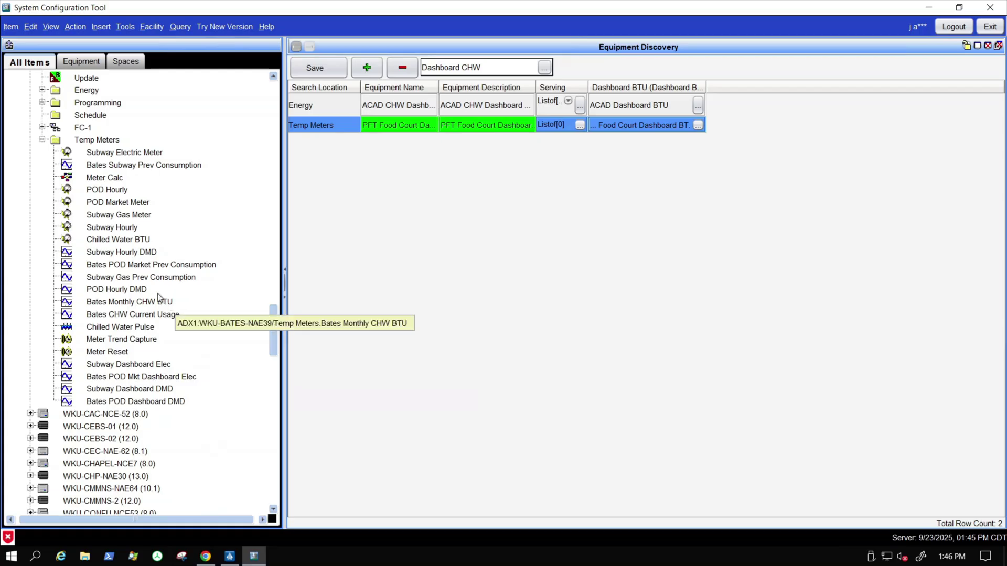
click(100, 140)
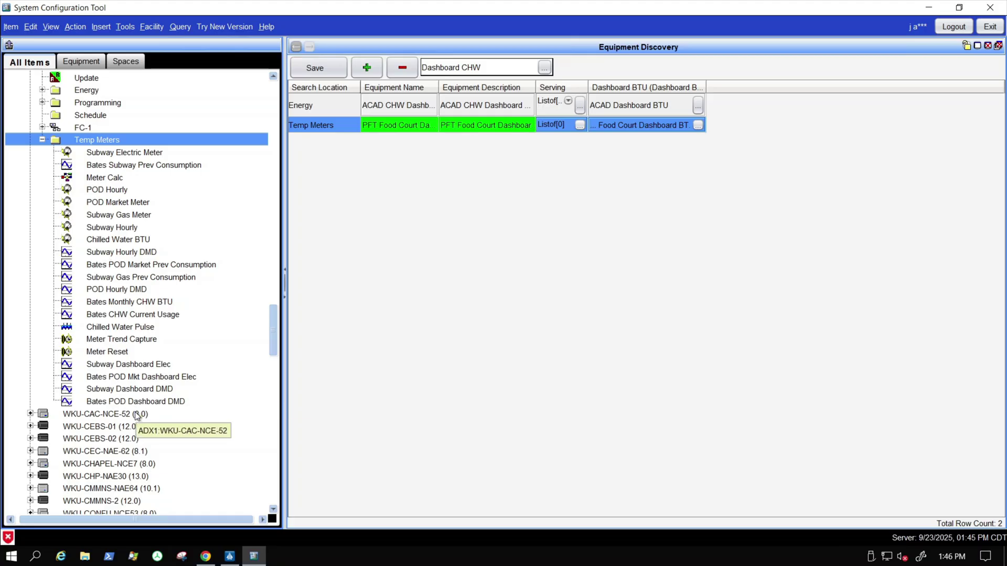
click(42, 140)
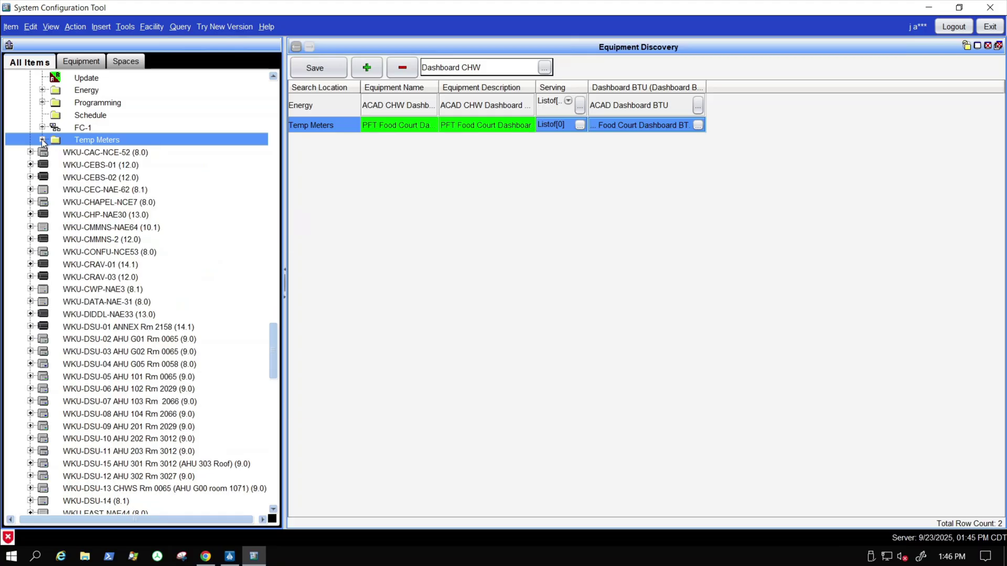
- Inspect the Bates BTU METER 57053 points under FC-1 and recheck the Bates Temp Meters folder
click(43, 140)
click(42, 140)
click(43, 127)
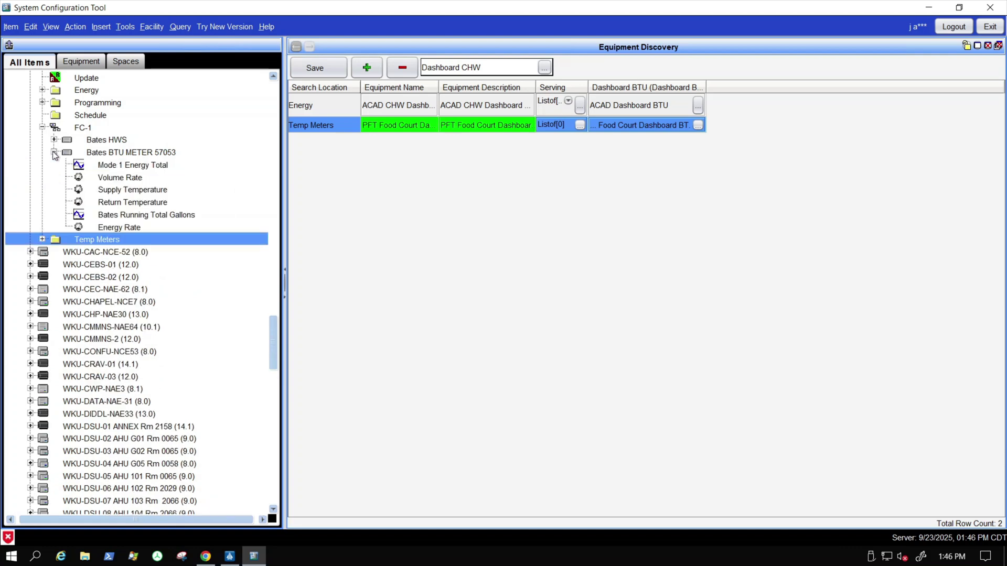
click(55, 153)
click(42, 165)
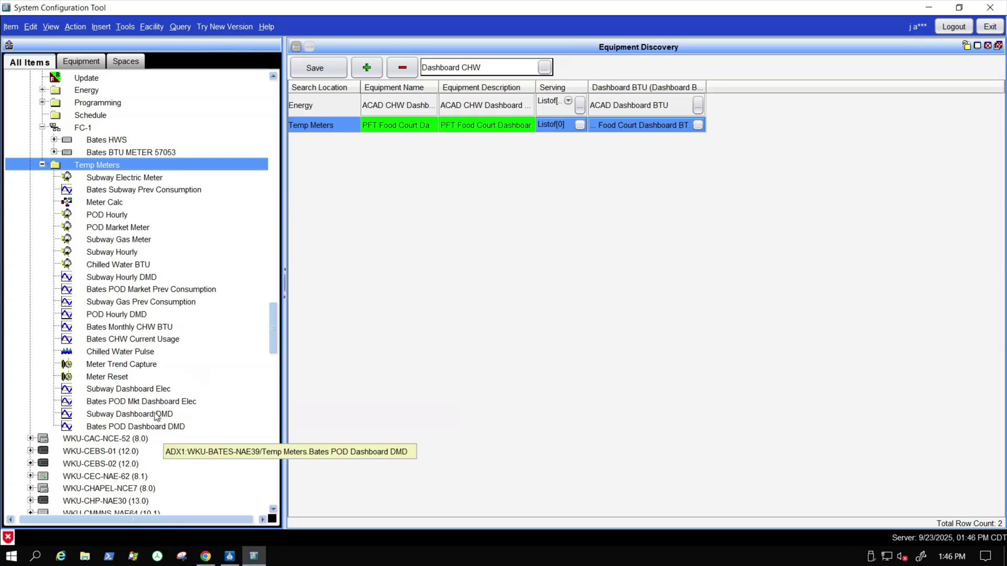
- Add the Energy folder of WKU-DIDDL-NAE33, containing Diddle Dashboard BTU, to the discovery as a search location
scroll(204, 432, down, 2)
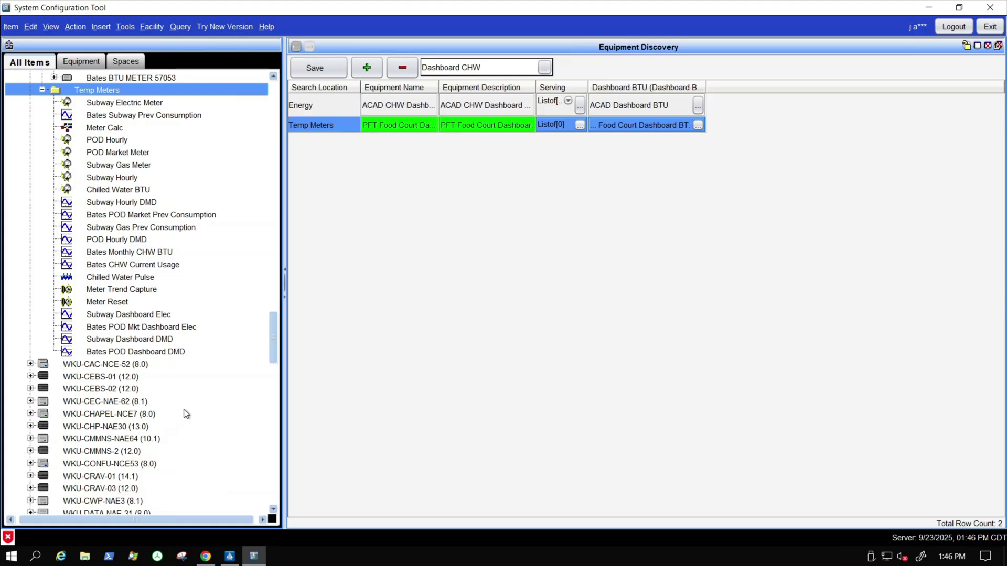
scroll(184, 411, down, 2)
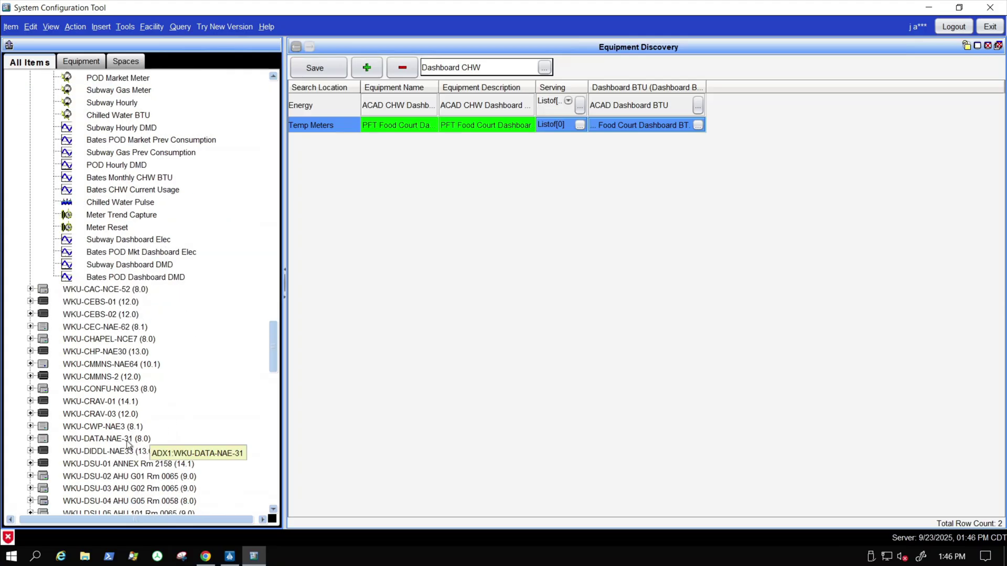
click(29, 451)
scroll(26, 451, down, 3)
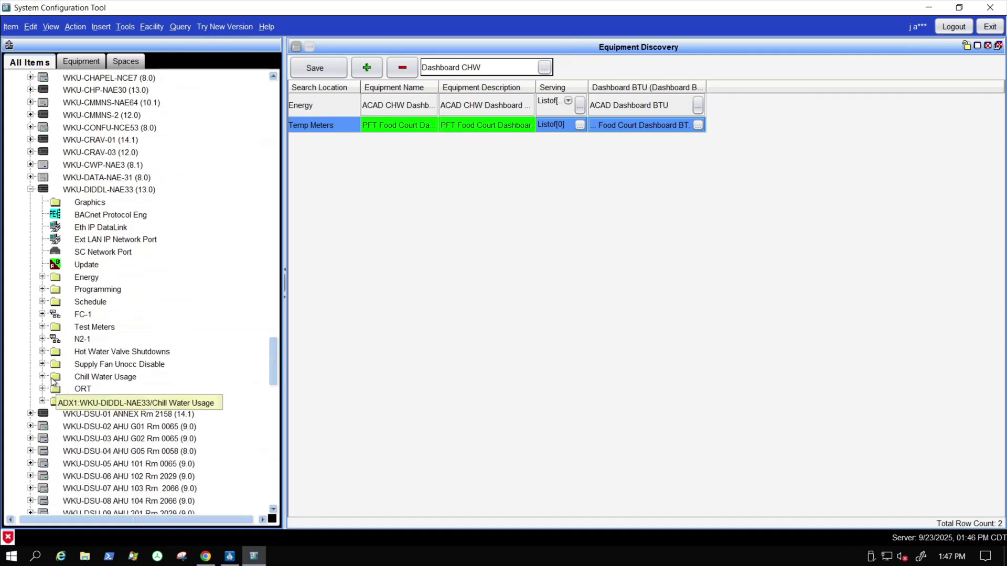
click(43, 377)
click(43, 377)
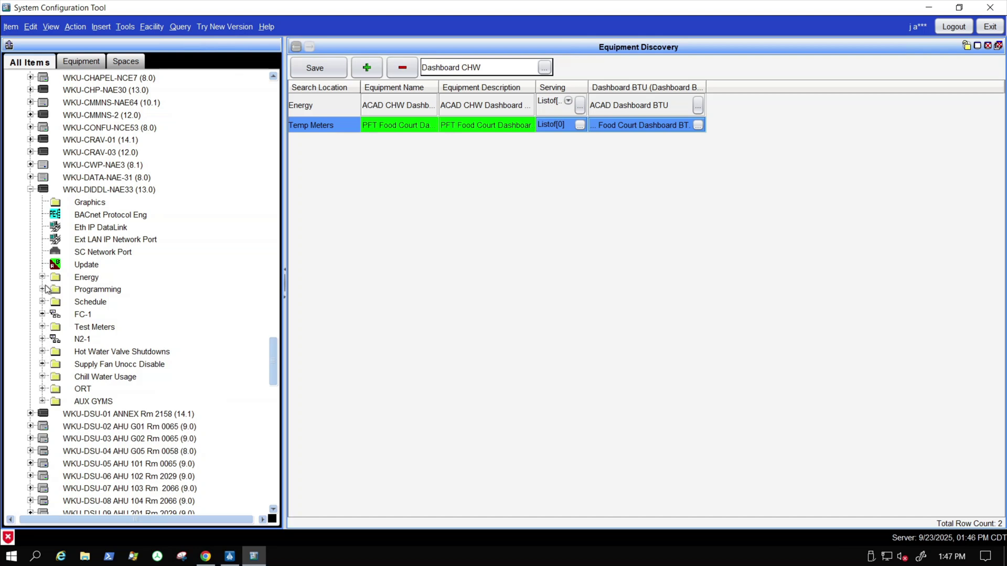
click(42, 277)
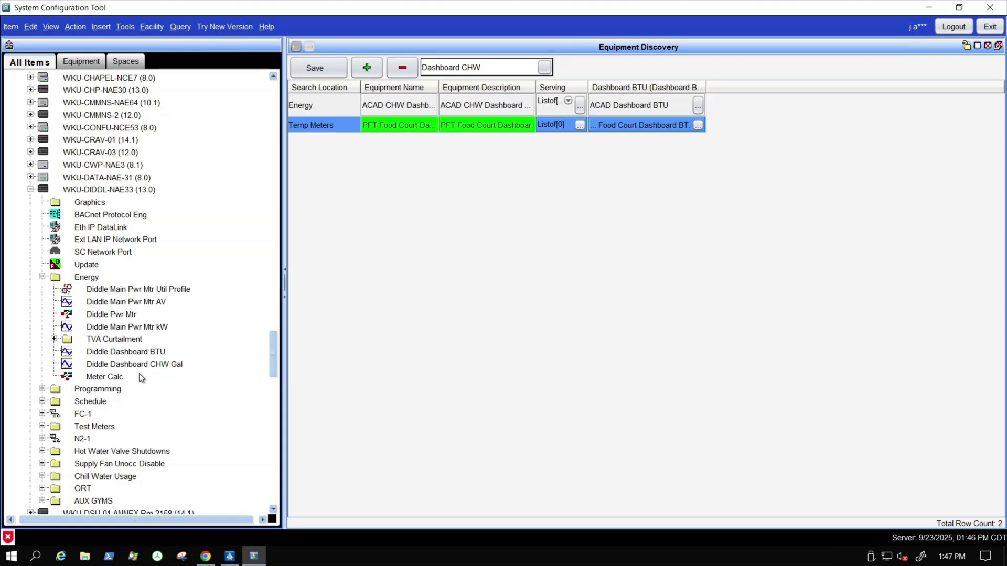
click(88, 279)
drag(88, 279, 436, 278)
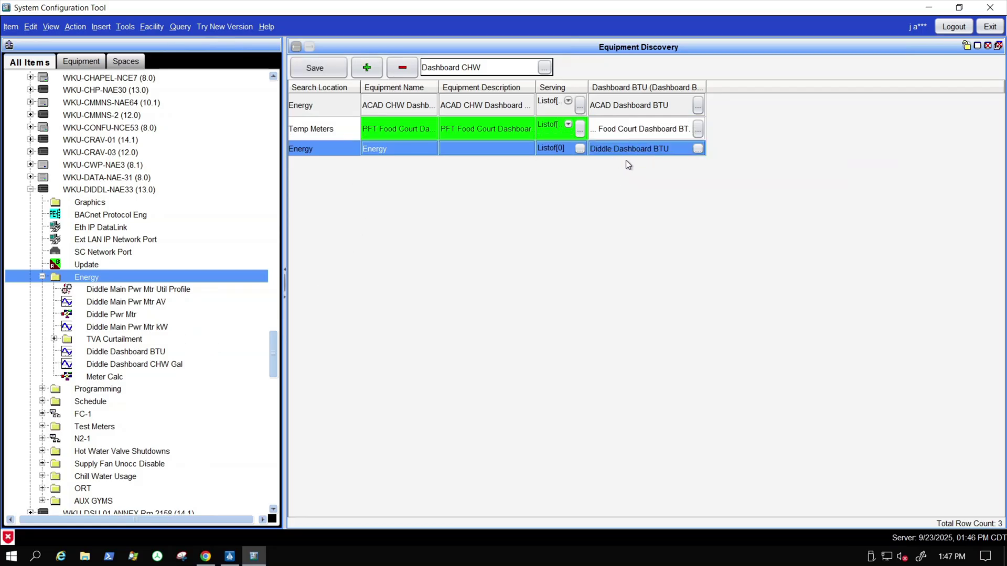
- Rename the equipment discovered in the Diddle Energy folder to Diddle Dashboard CHW
double_click(394, 152)
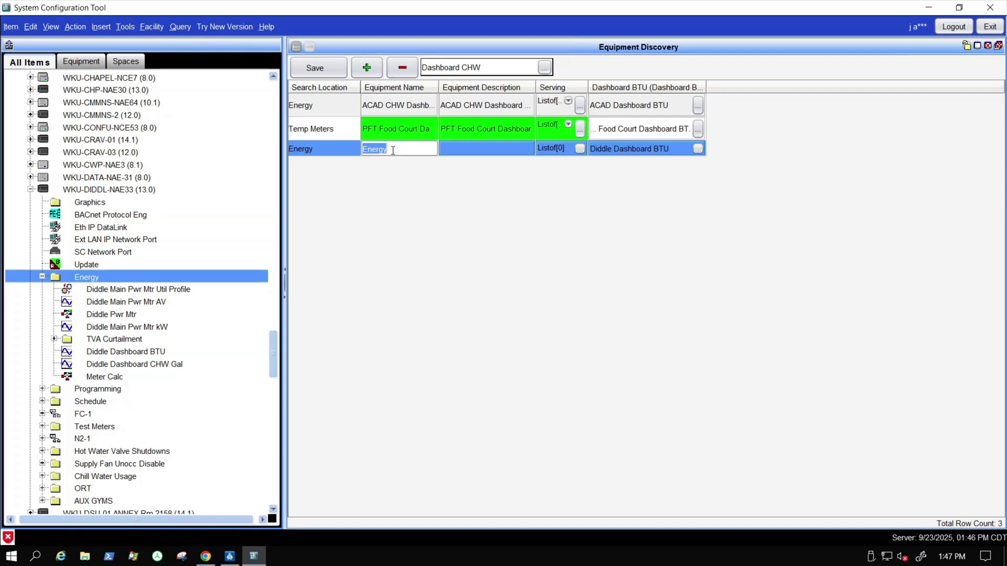
text(Diddle Das)
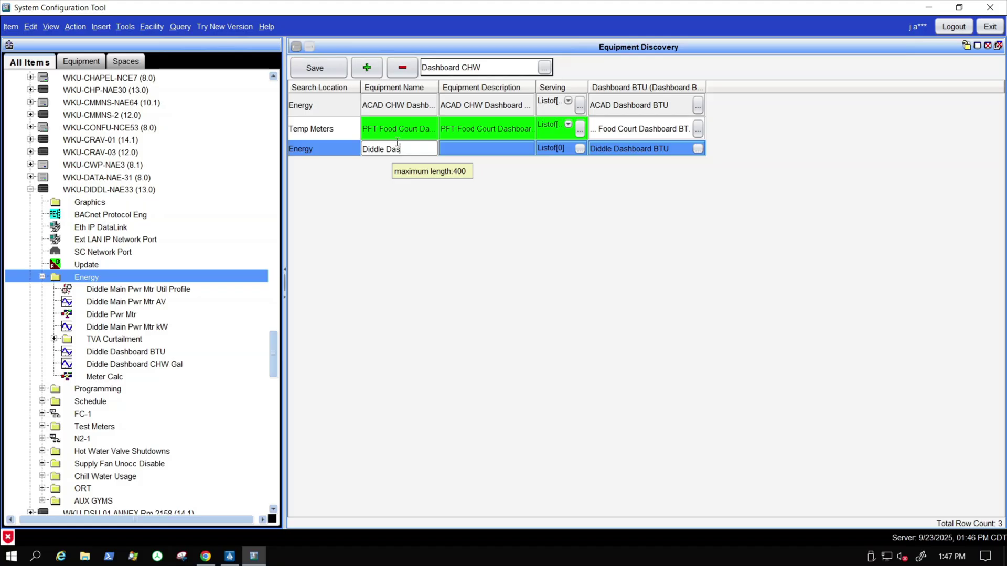
text(hboard CHW)
- Copy the equipment name Diddle Dashboard CHW into its equipment description
key(ctrl+a)
key(ctrl+c)
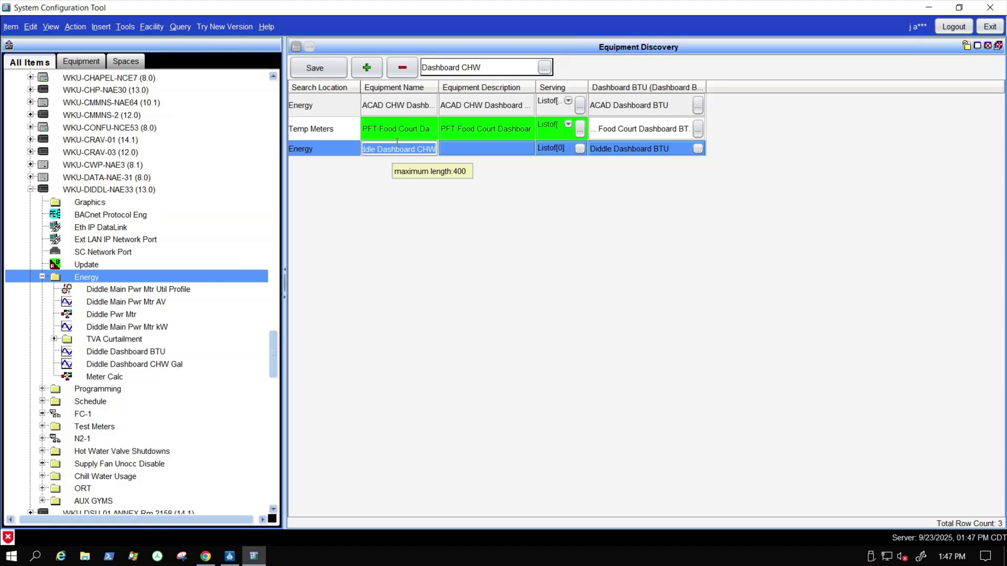
click(485, 147)
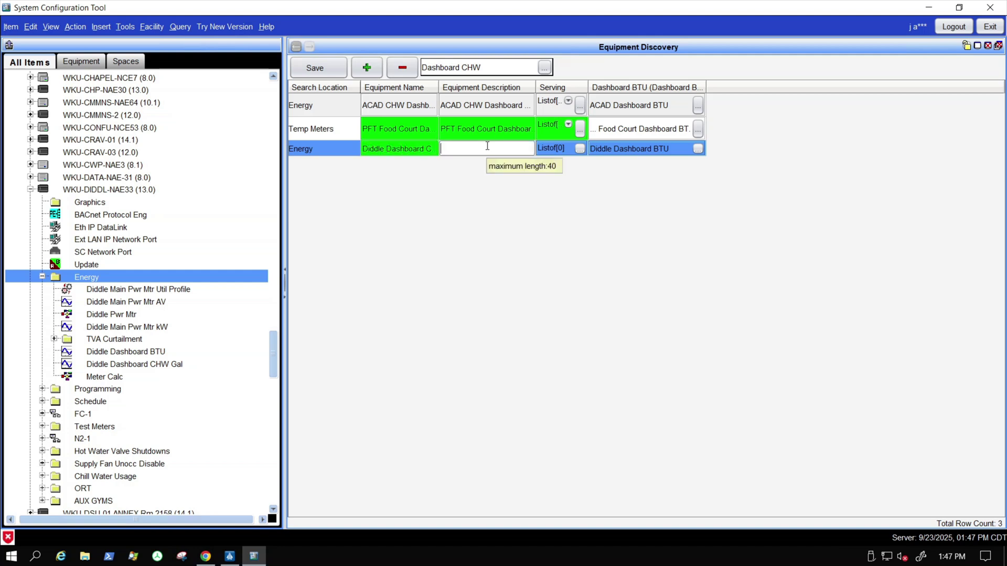
key(ctrl+v)
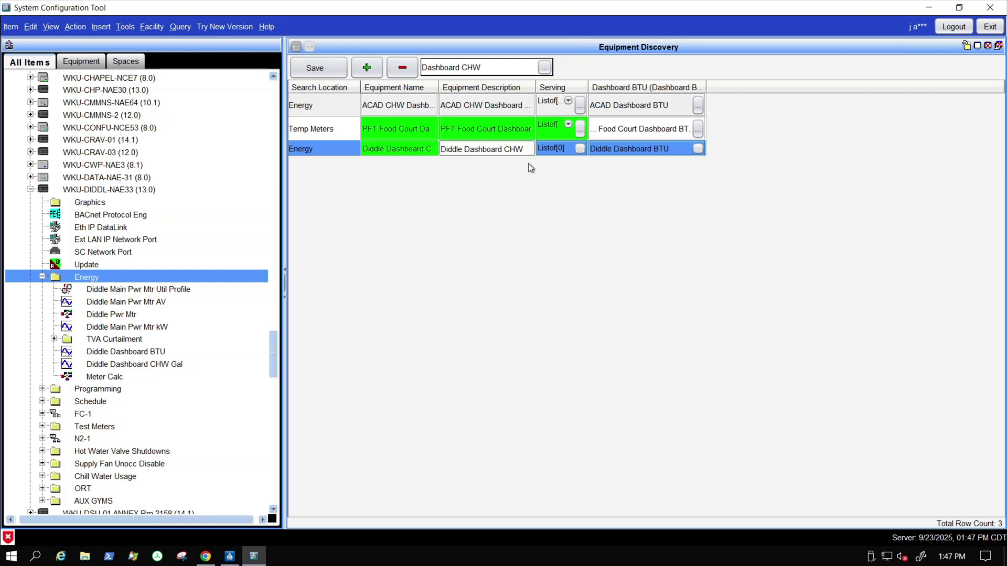
- Assign the Diddle Arena space of WKU Main Campus as the space served by the Diddle Dashboard CHW equipment
click(580, 150)
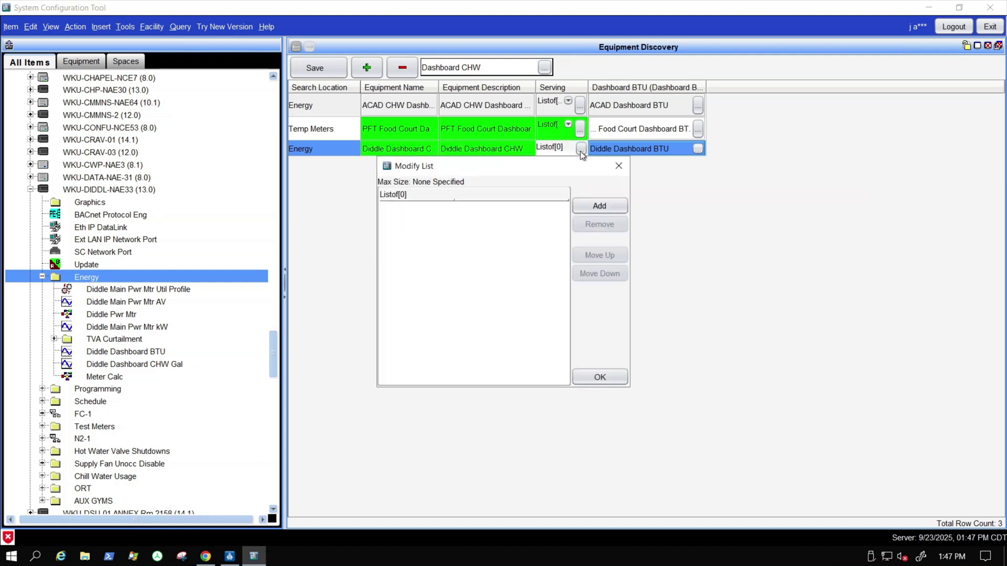
click(593, 207)
click(554, 213)
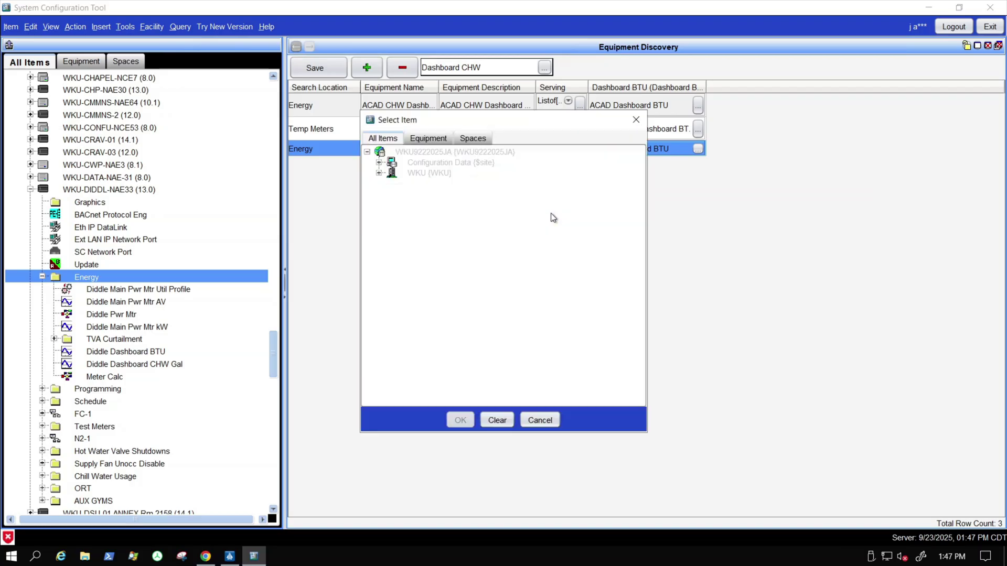
click(472, 139)
click(379, 163)
click(391, 174)
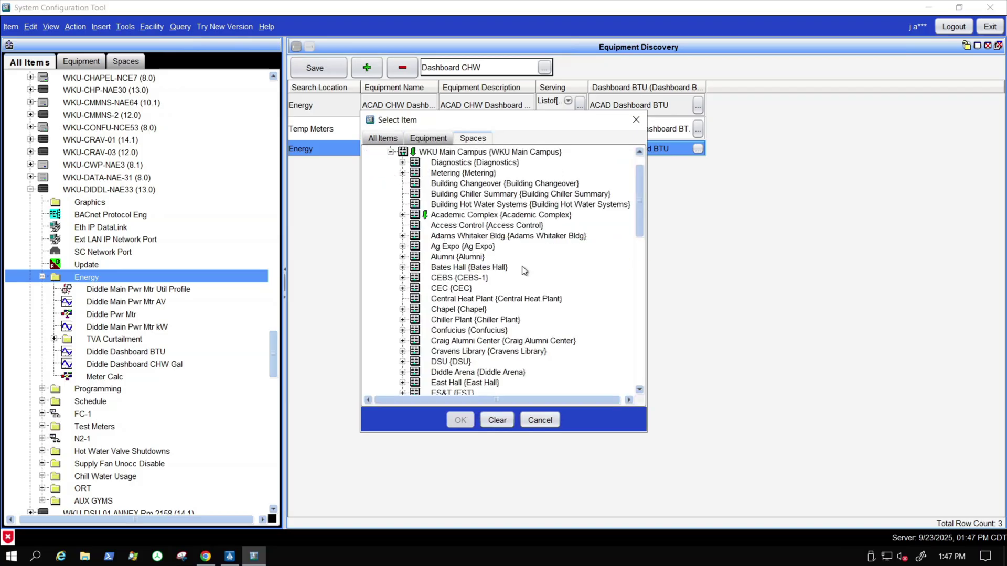
scroll(511, 308, down, 2)
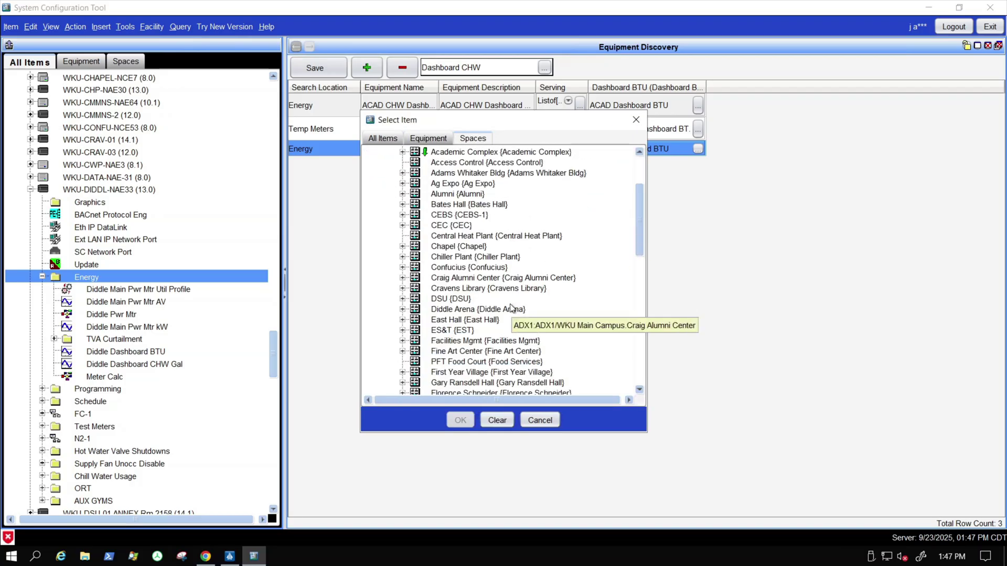
click(483, 311)
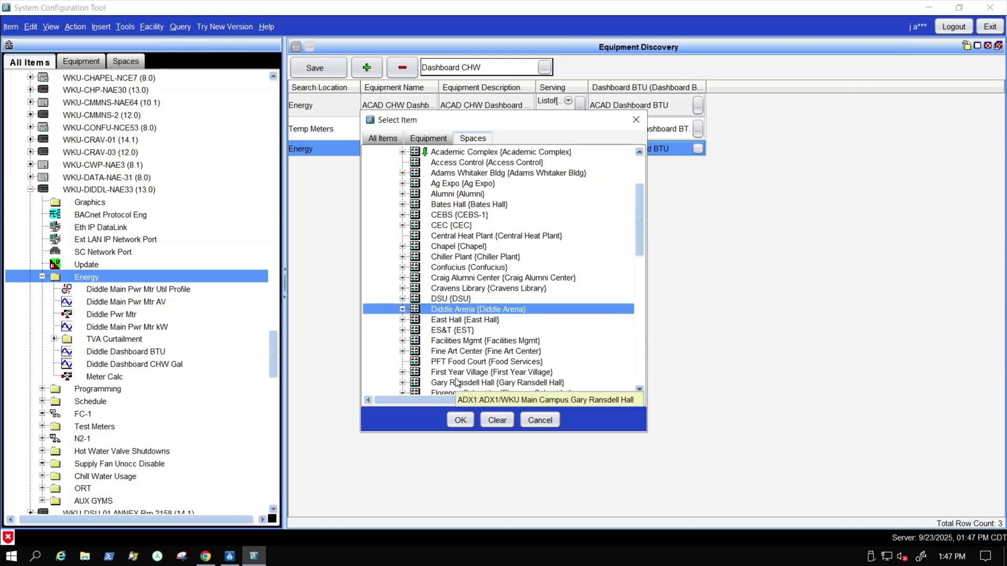
click(459, 420)
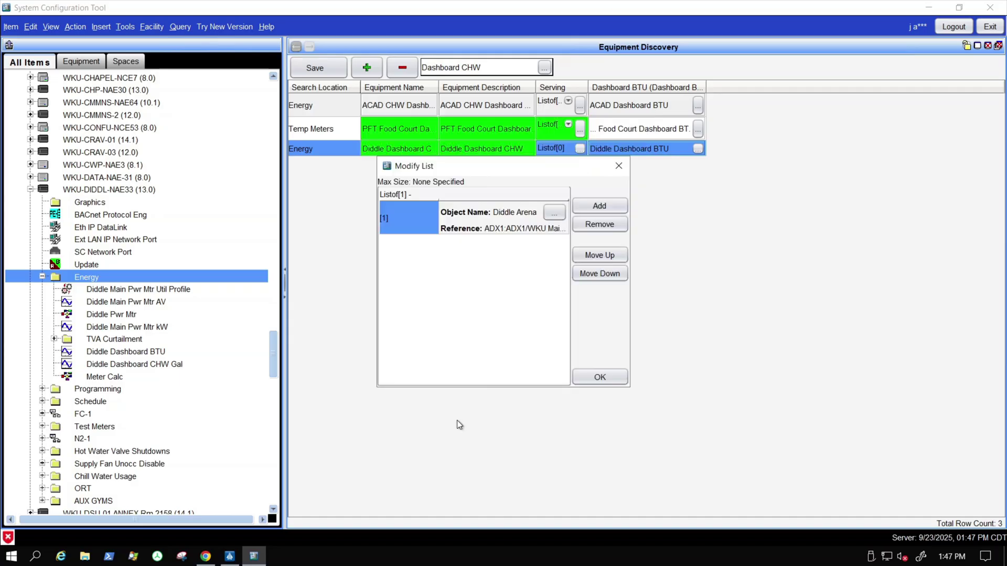
click(588, 377)
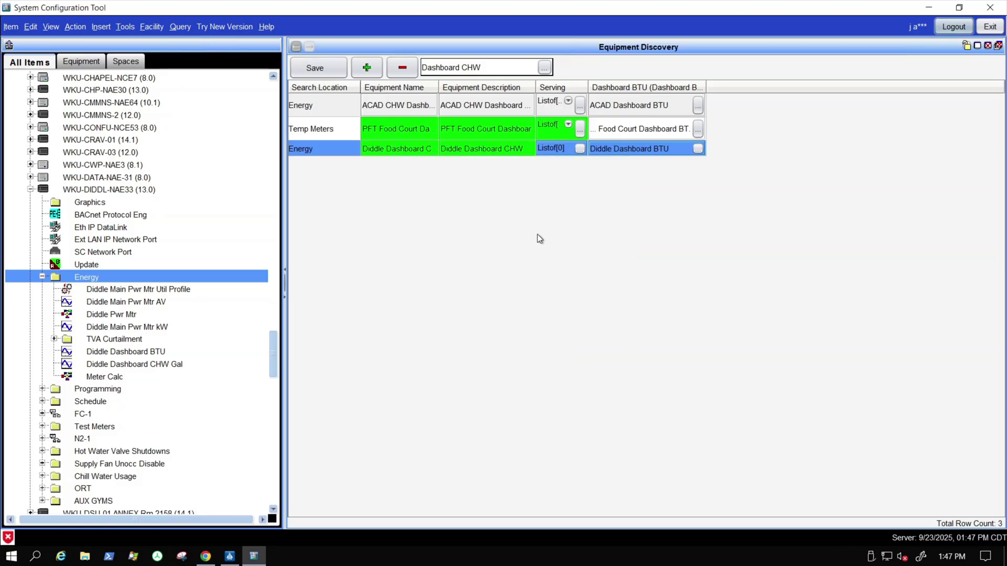
- Save the discovered Dashboard CHW equipment and close the resulting notice
click(564, 197)
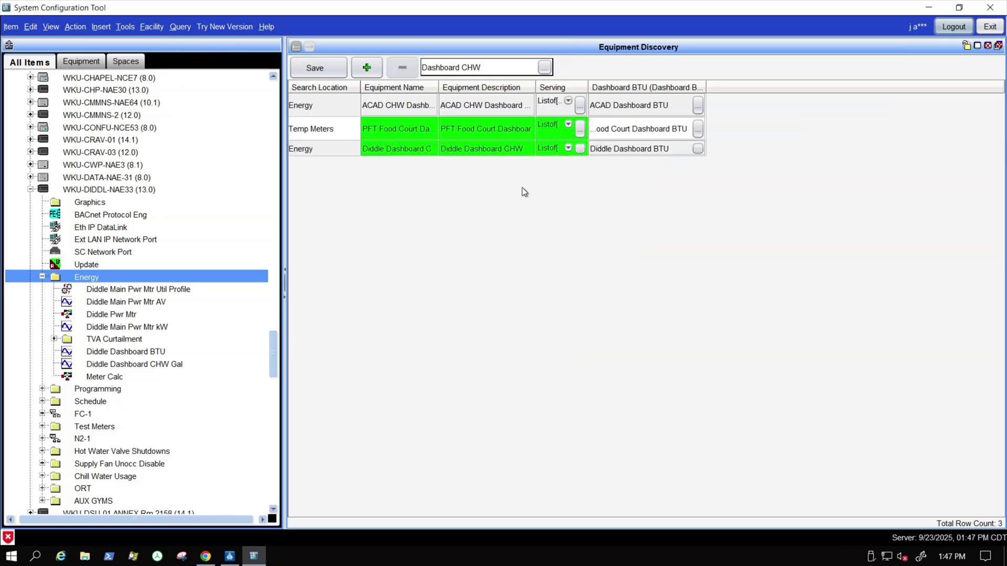
click(310, 73)
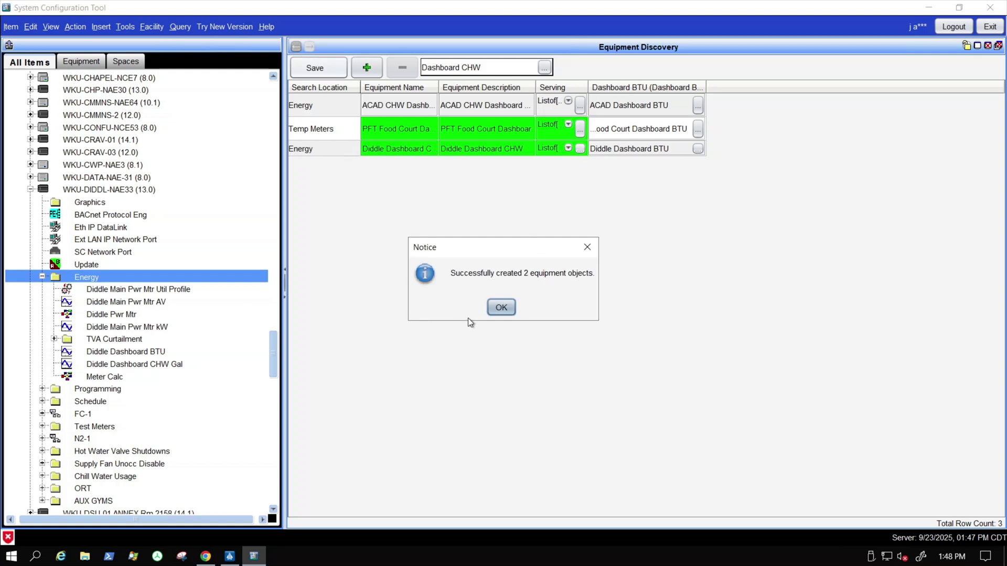
click(501, 309)
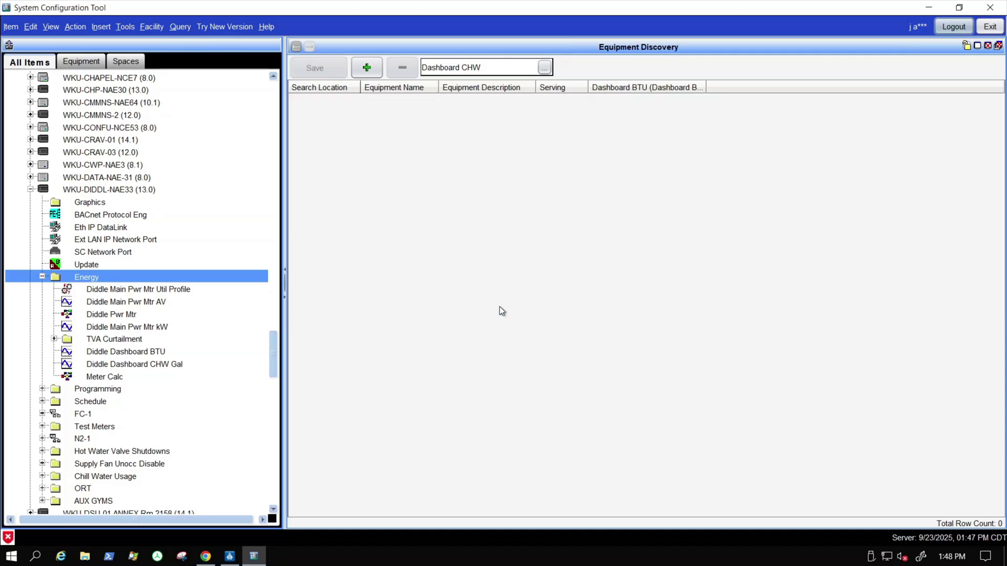
- Collapse the Equipment Definitions folder and the ADX1 server in the All Items tree, leaving ADX1 selected
scroll(219, 310, up, 20)
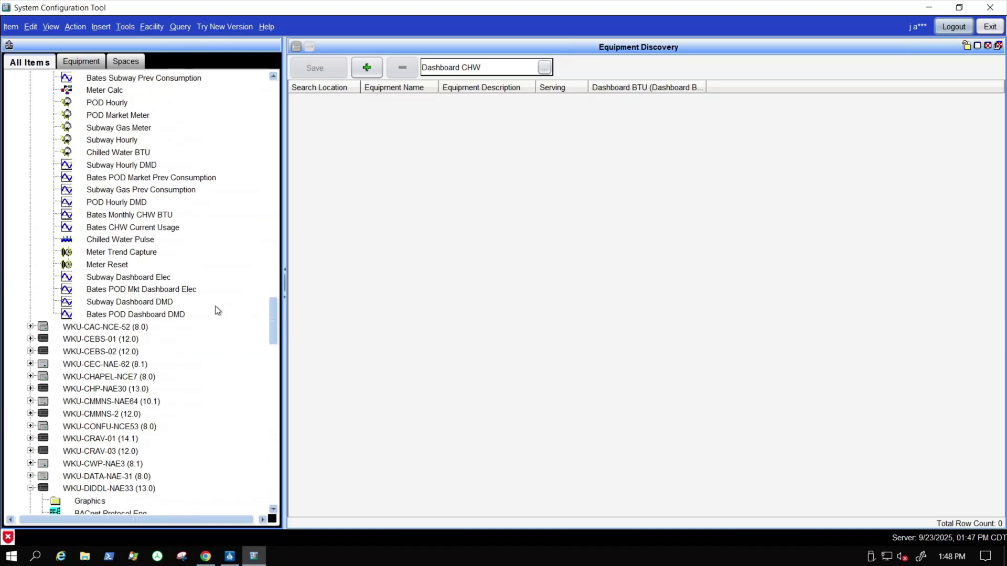
scroll(218, 302, up, 20)
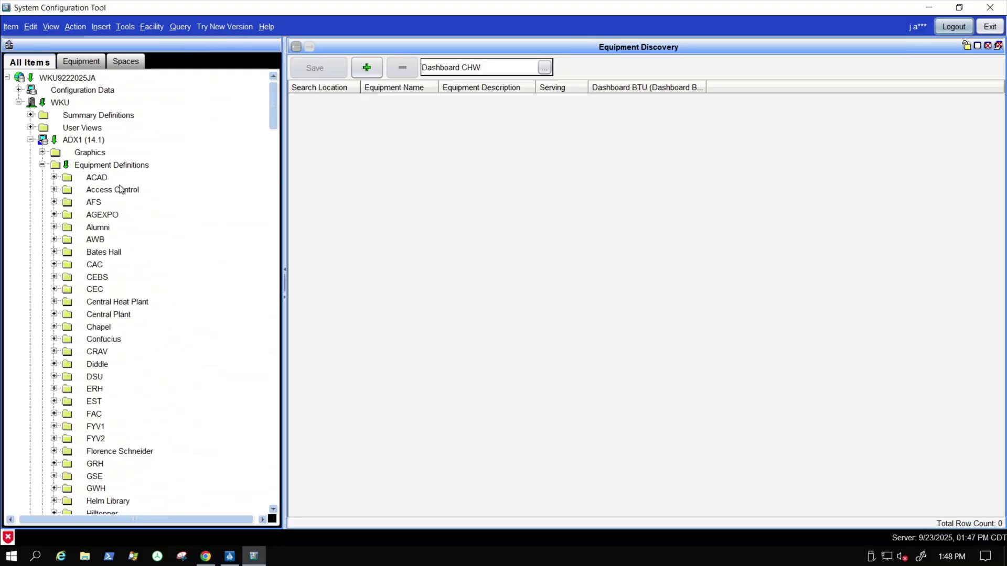
click(42, 165)
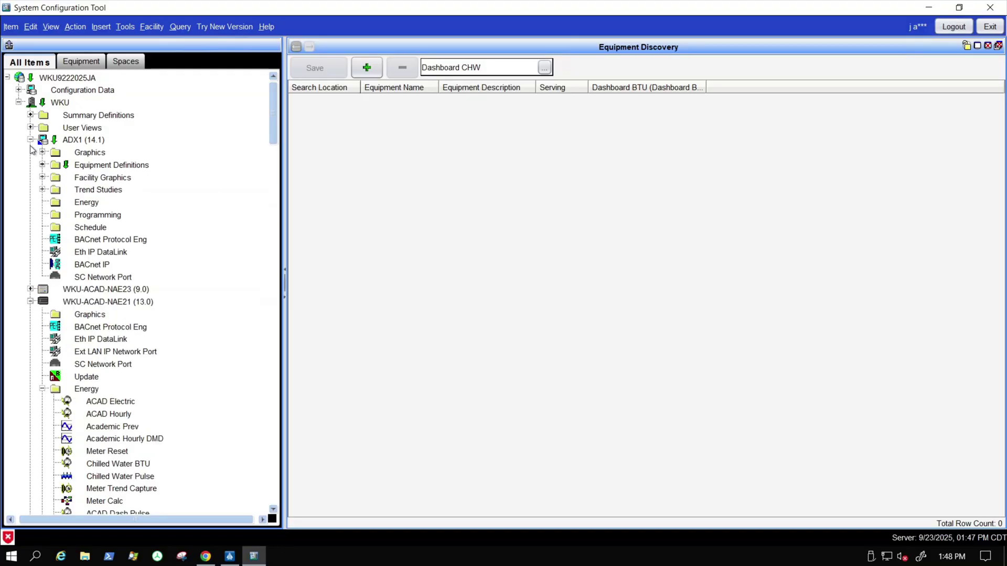
click(44, 144)
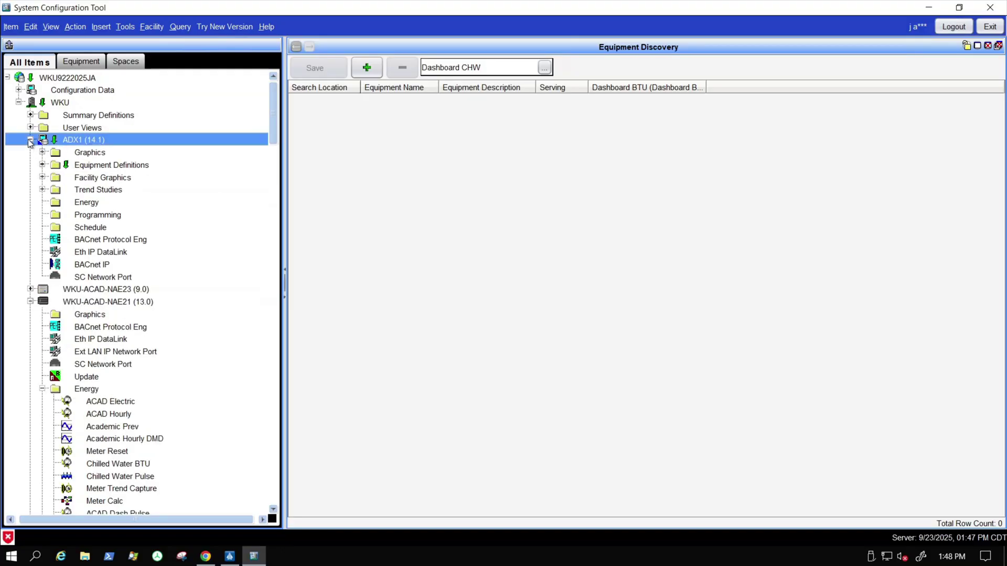
click(30, 140)
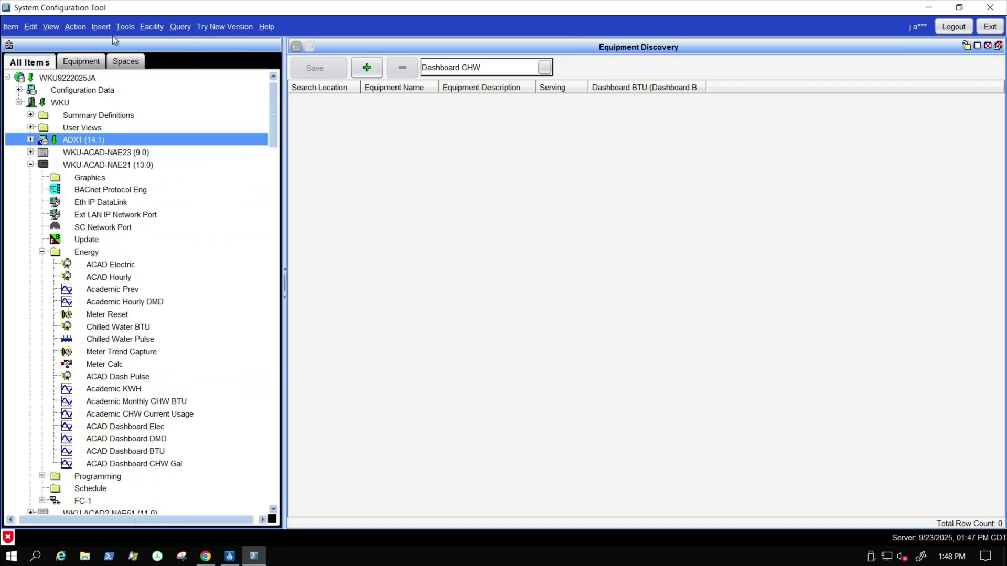
- Set up a Download To Device action for ADX1 in the Manage Archive wizard, without security or certificates
click(74, 28)
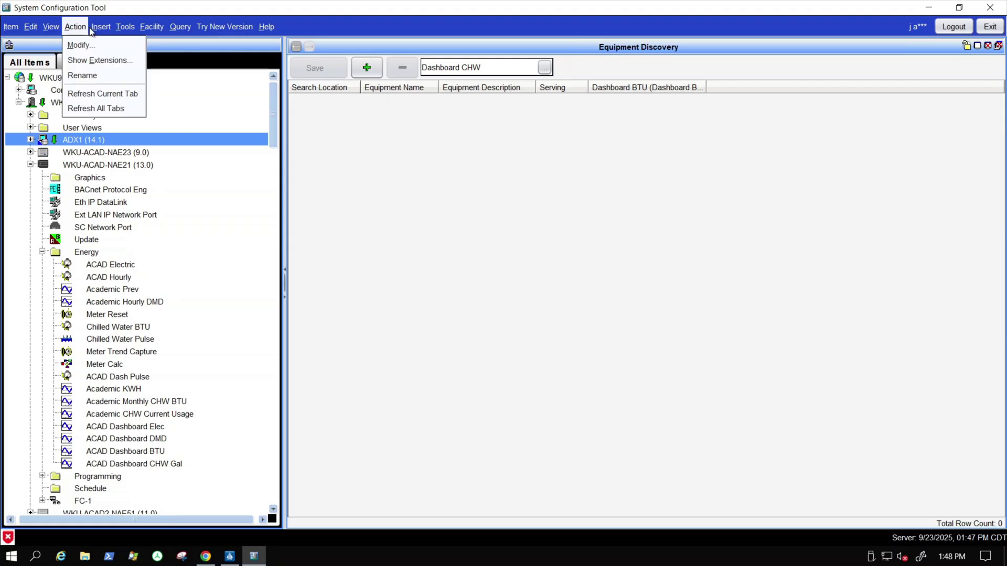
mouse_move(122, 28)
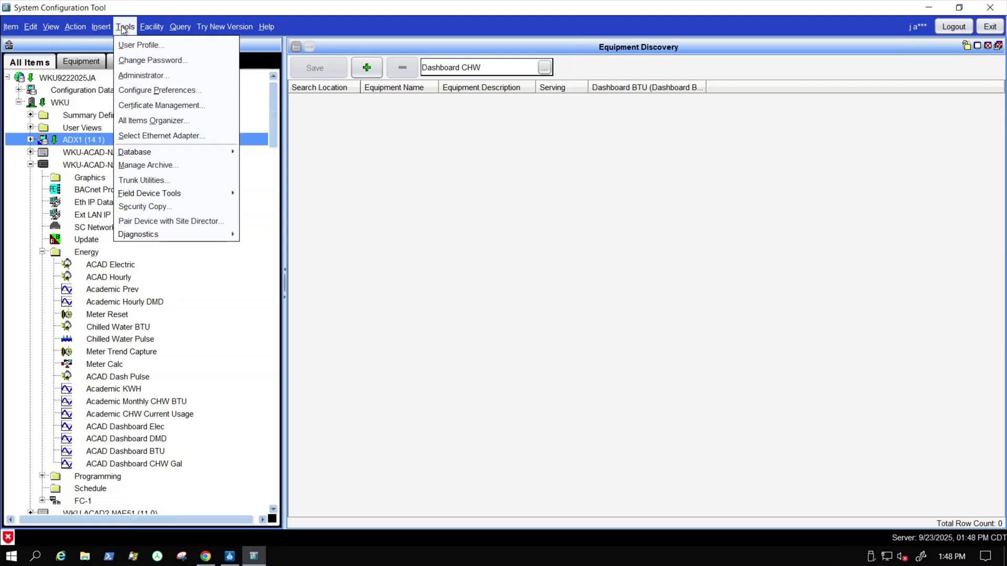
click(141, 167)
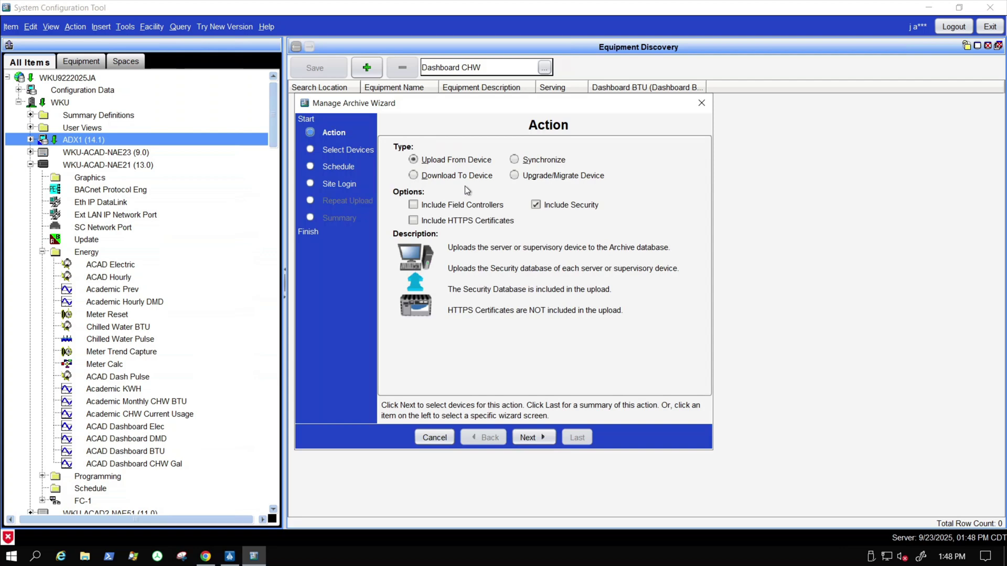
click(437, 178)
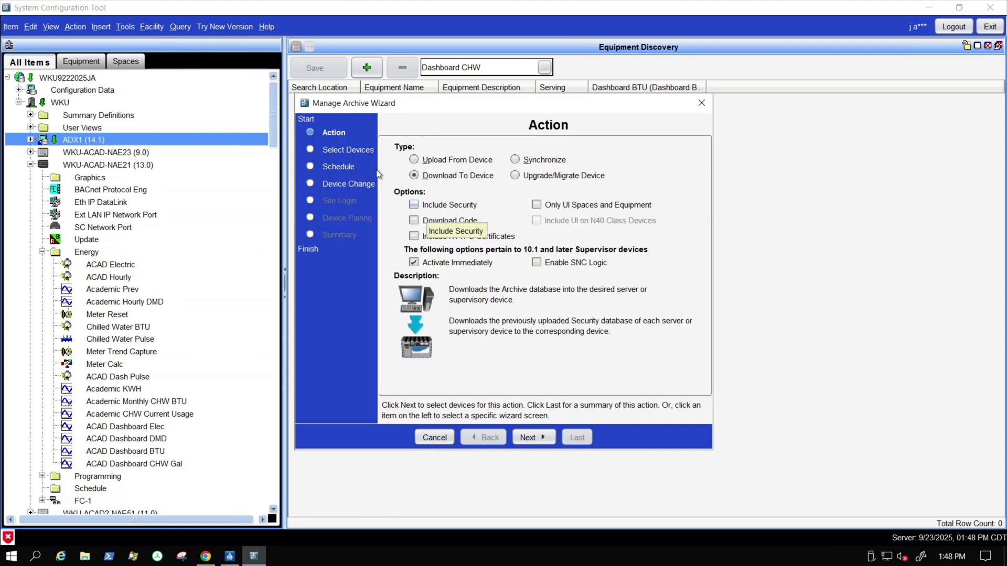
click(528, 441)
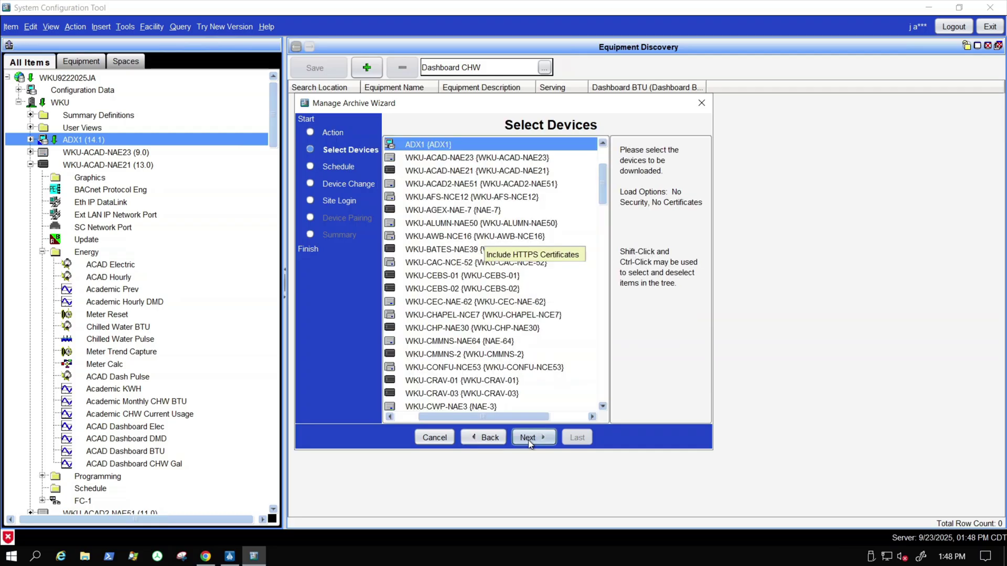
click(531, 443)
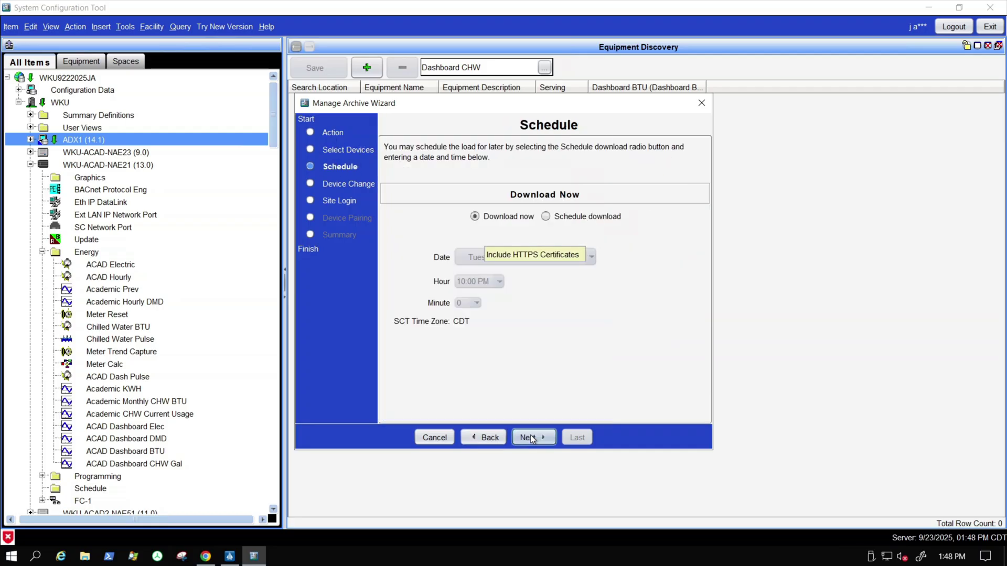
- Schedule the ADX1 download for 9/23/2025 at 10:00 PM and continue past the device change options without selecting any
click(546, 217)
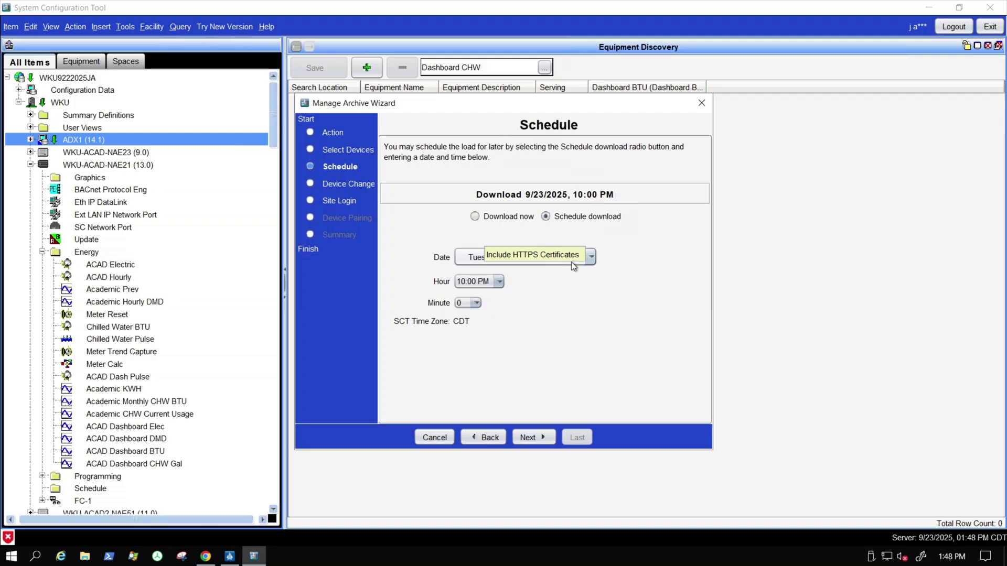
click(590, 258)
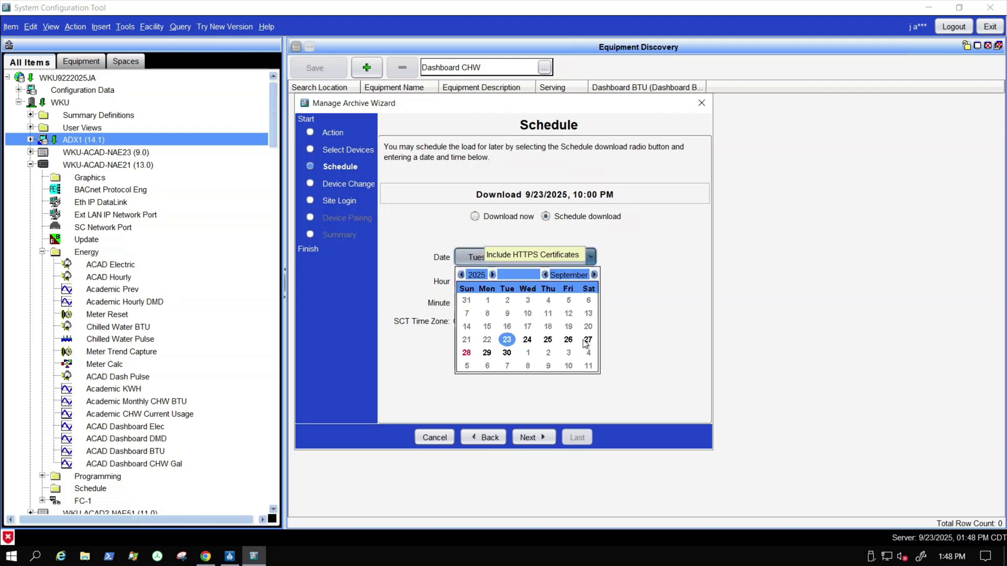
click(631, 307)
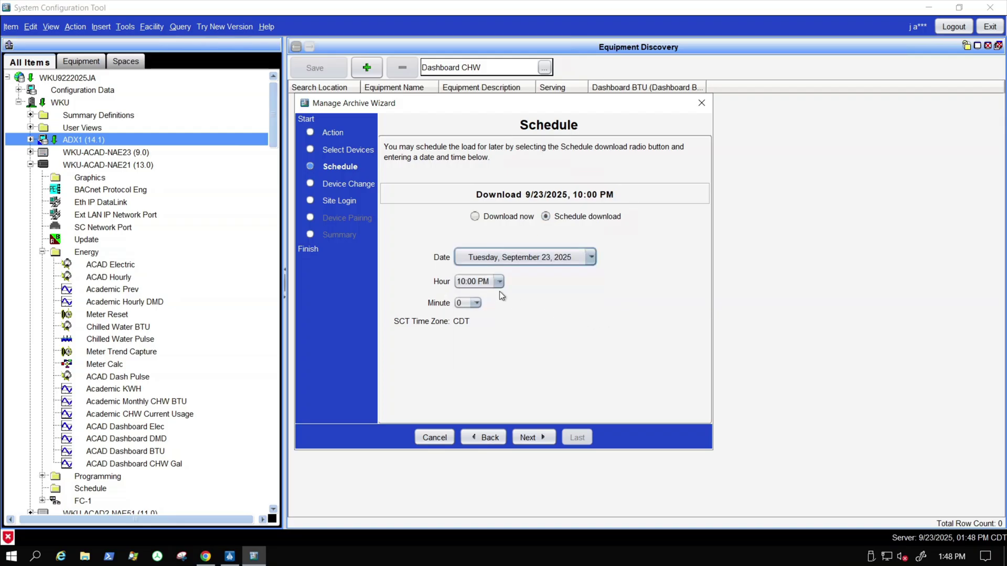
click(538, 439)
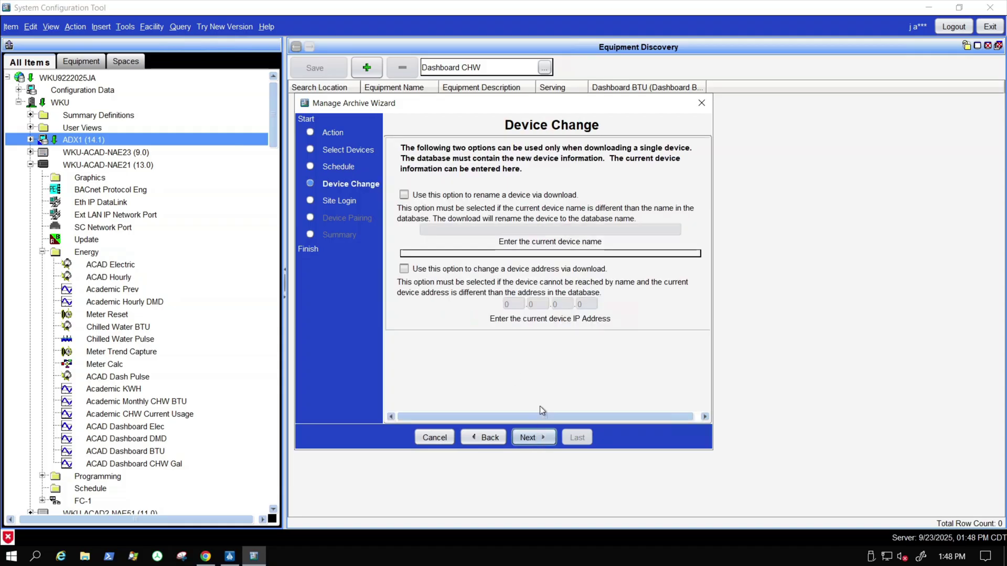
click(533, 438)
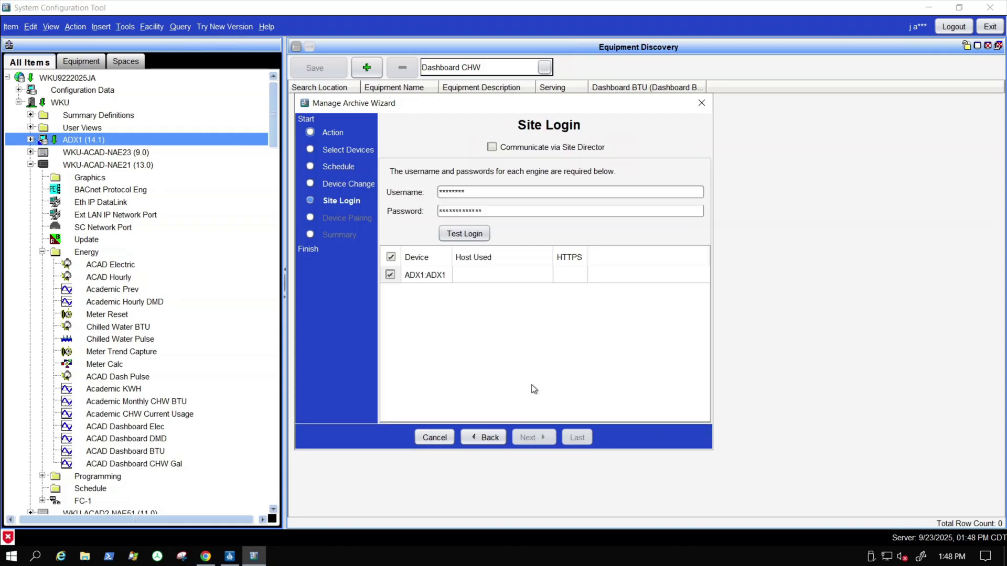
- Enable communication via the Site Director for the download and test the site login
click(492, 147)
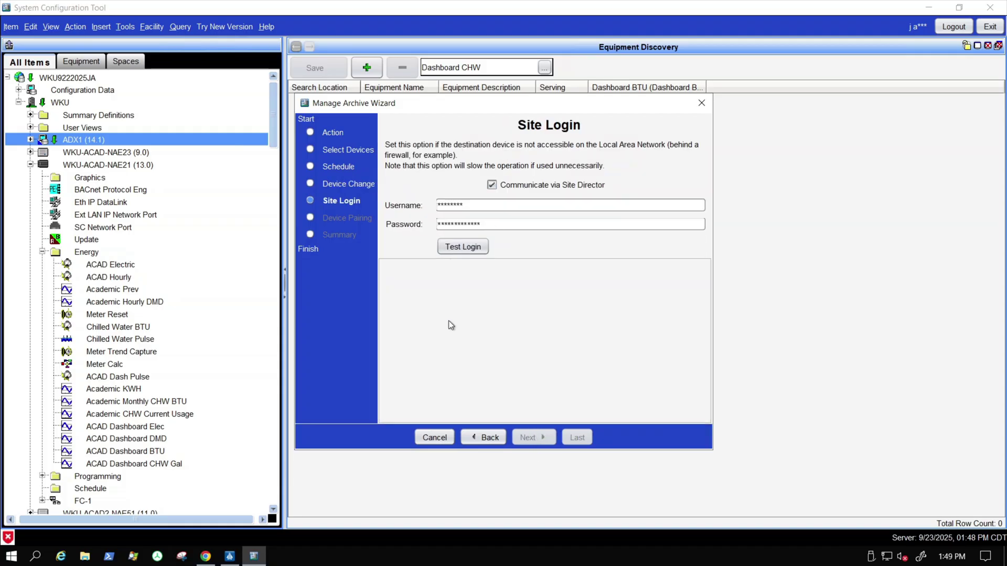
click(463, 250)
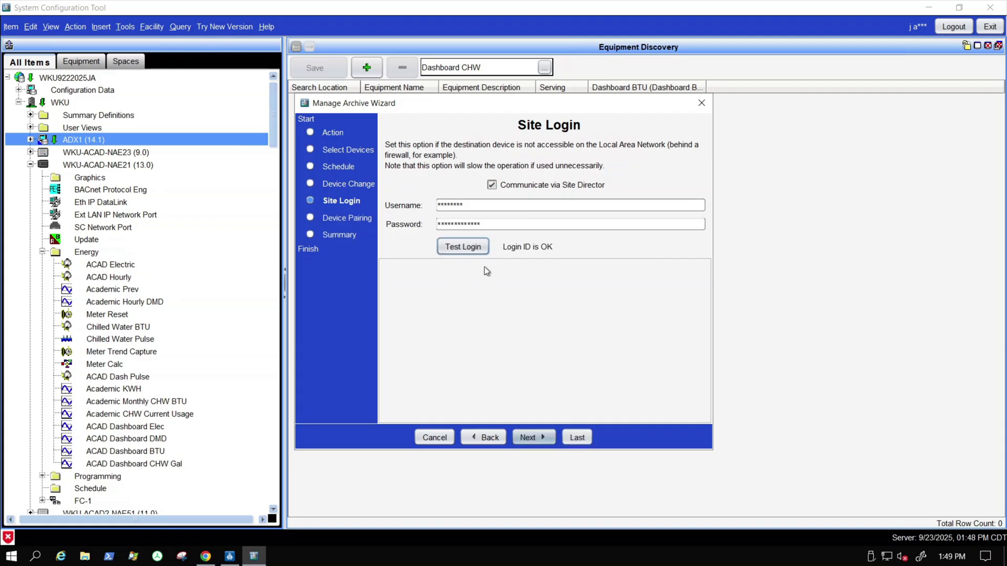
click(534, 437)
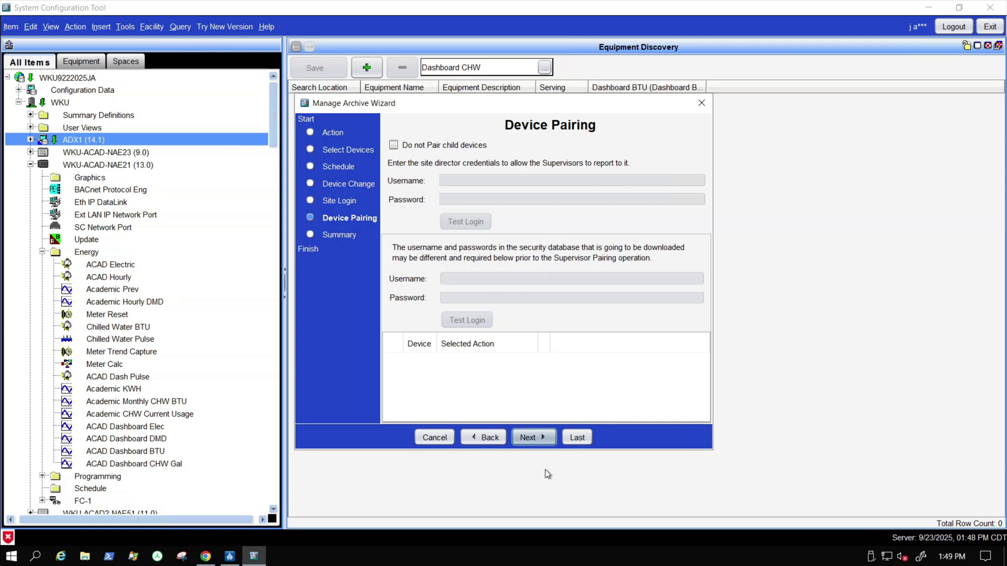
- Finish the archive wizard to queue the ADX1 download and display the scheduled actions
click(533, 438)
click(572, 438)
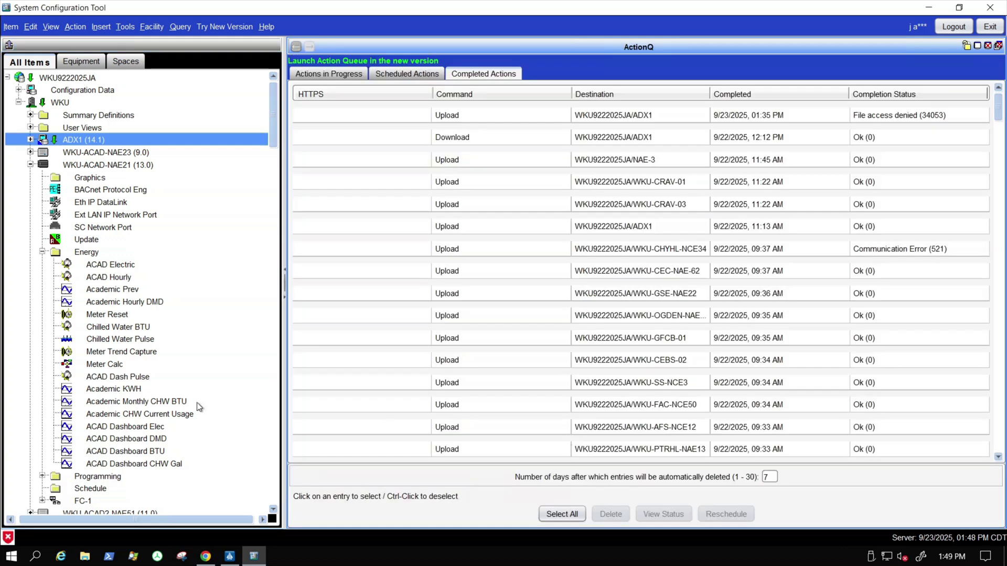
click(392, 75)
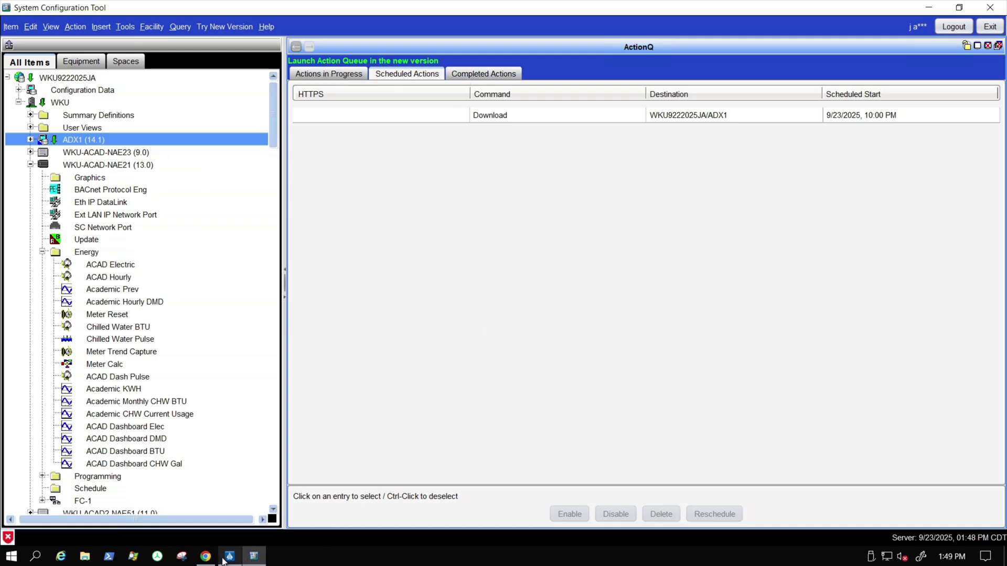
- Switch to Metasys UI in the browser and examine the consumption charts and rankings on the Energy Dashboard
click(205, 557)
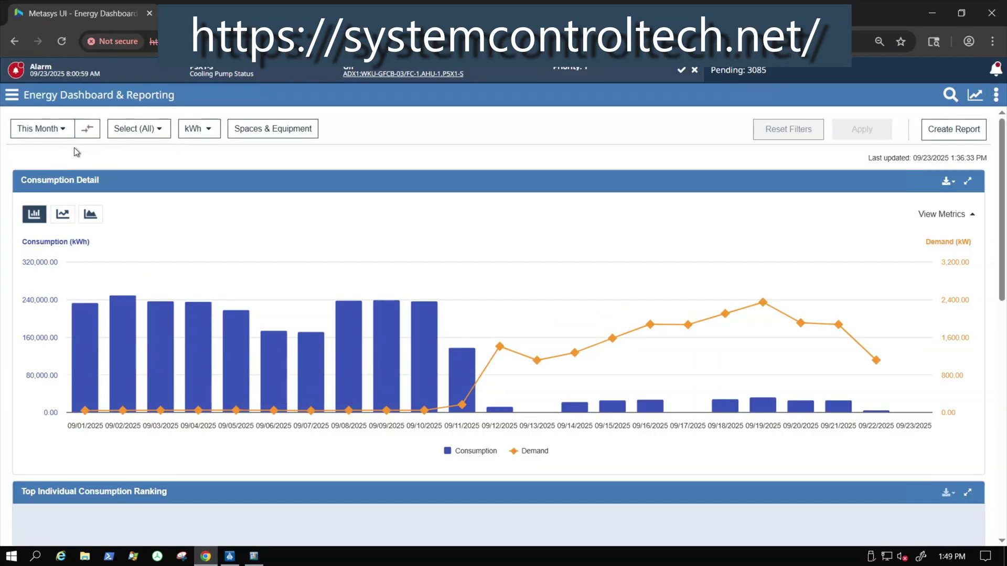
scroll(410, 335, down, 3)
scroll(408, 331, down, 8)
scroll(456, 359, up, 12)
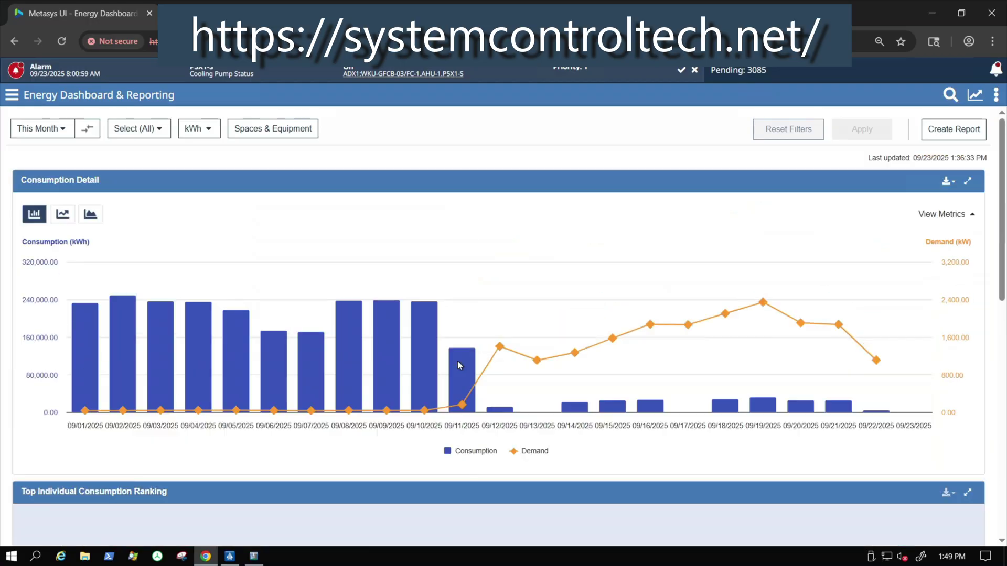
scroll(464, 346, down, 5)
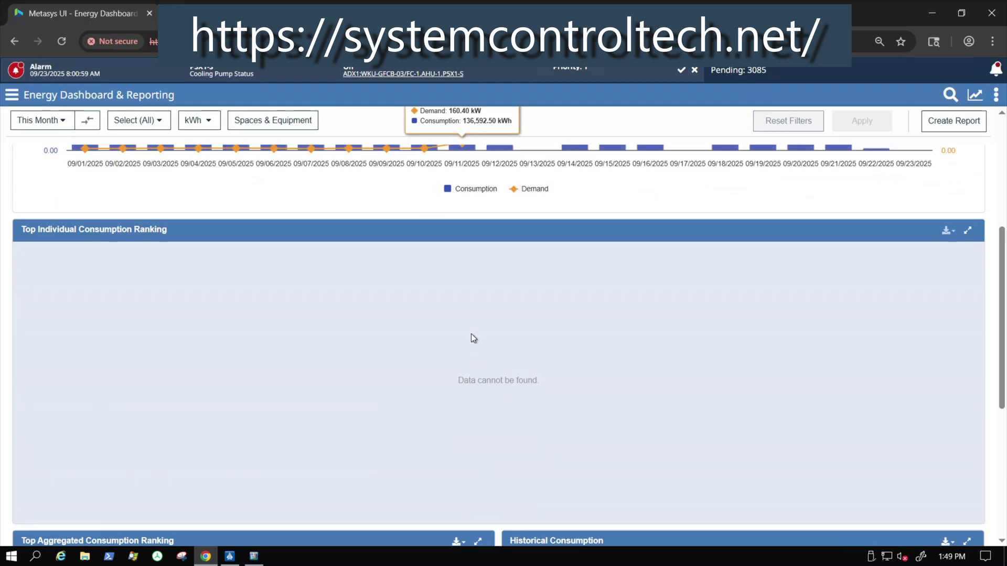
scroll(471, 332, down, 6)
scroll(470, 341, up, 10)
scroll(470, 345, down, 7)
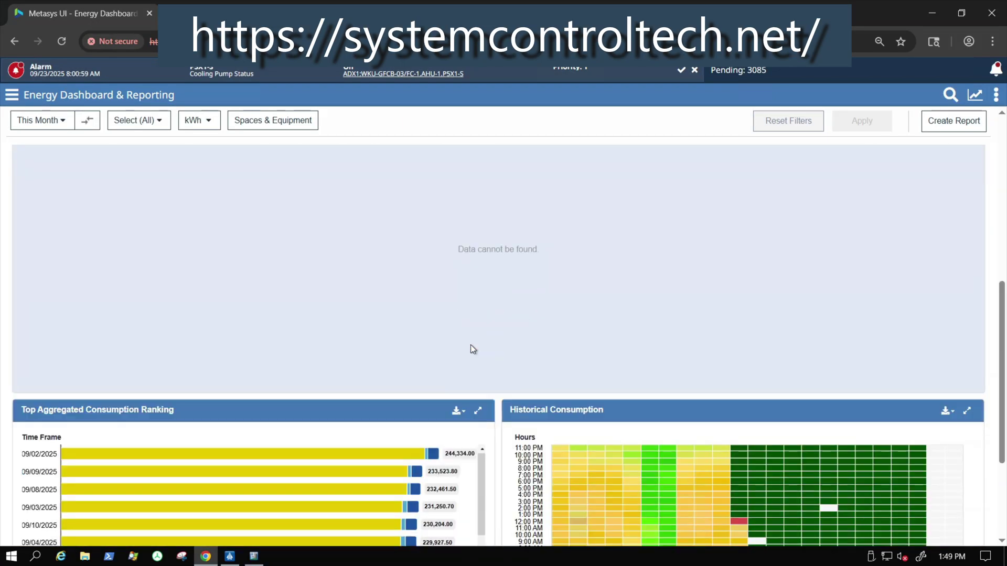
- Change the dashboard's time range to Last Month and apply the filter
scroll(470, 274, up, 3)
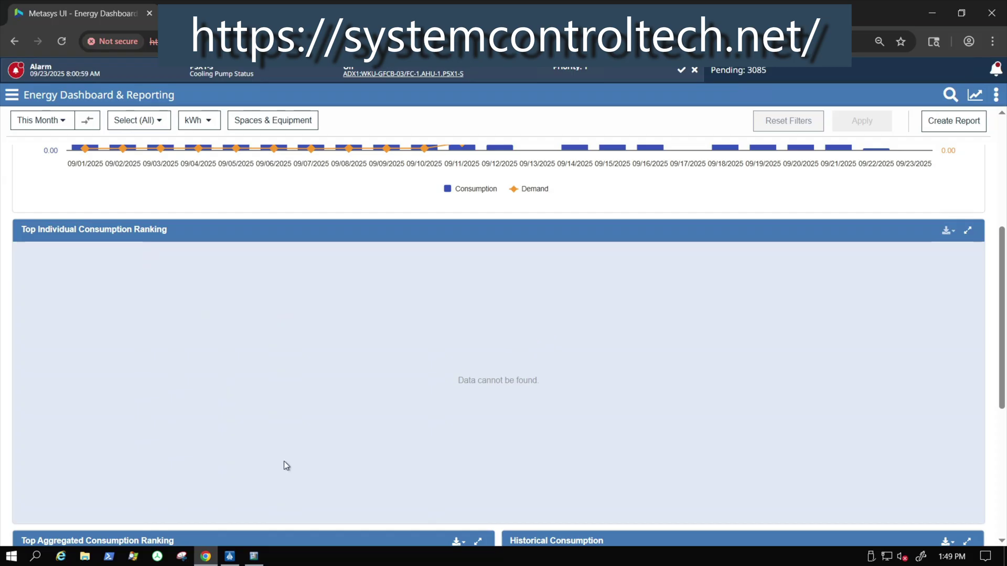
click(65, 124)
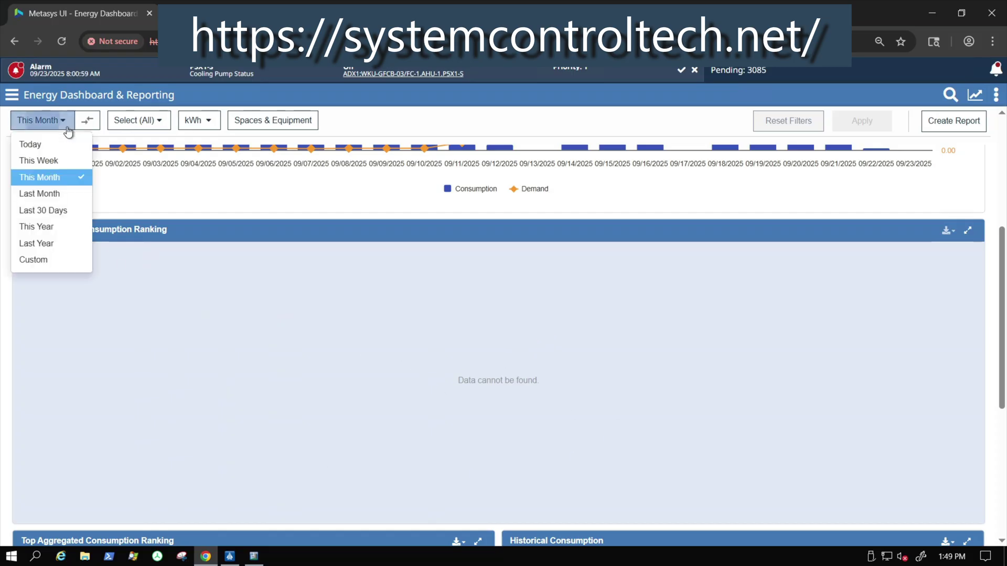
click(50, 194)
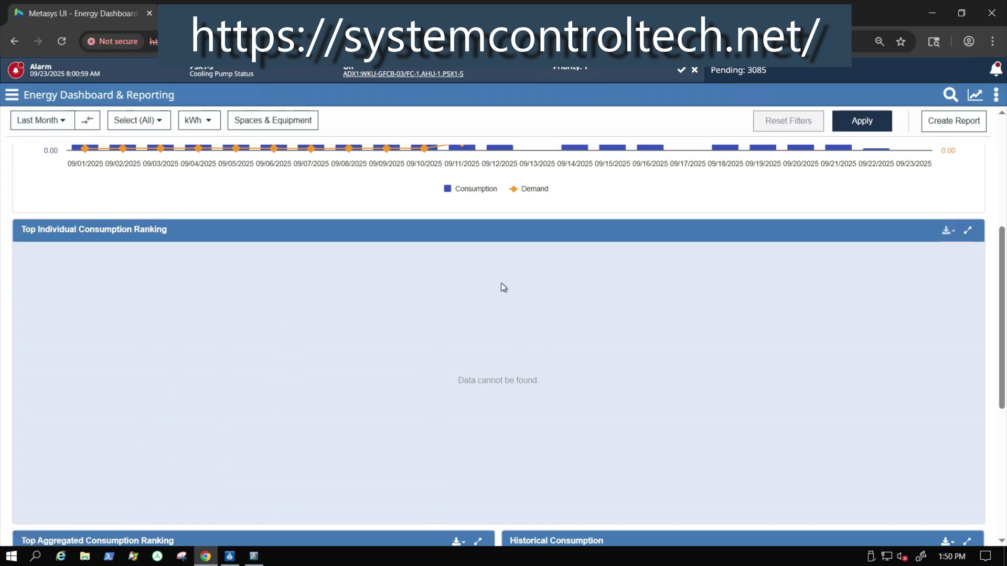
click(861, 125)
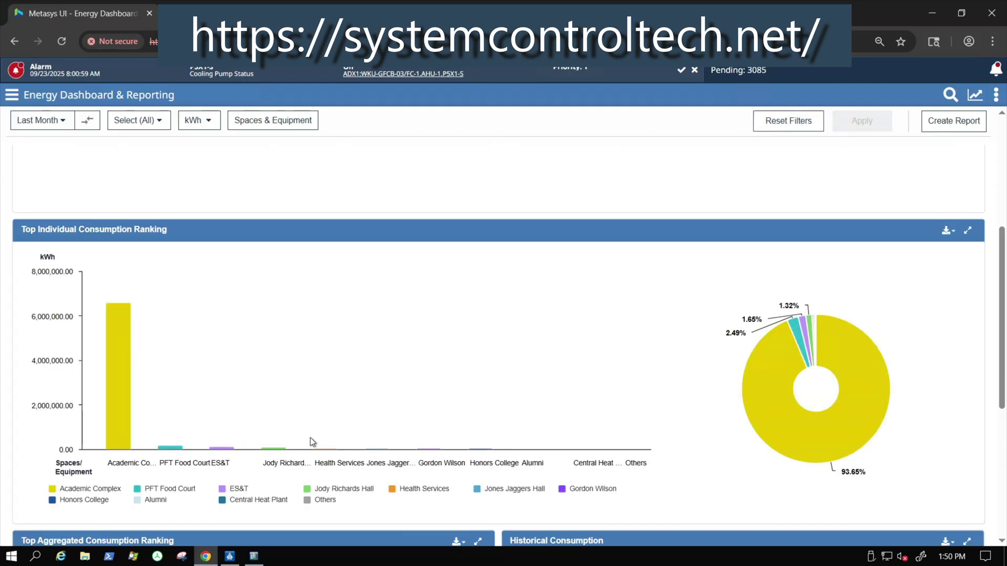
- Examine last month's individual consumption ranking, including the Academic Complex bar, along with the aggregated ranking and the historical consumption heat map
scroll(409, 409, down, 4)
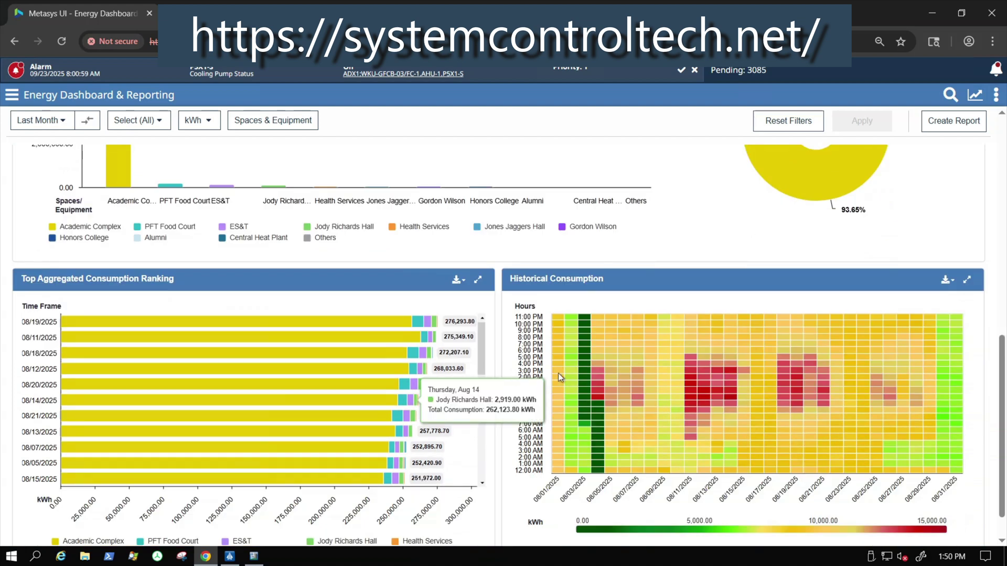
scroll(565, 373, up, 1)
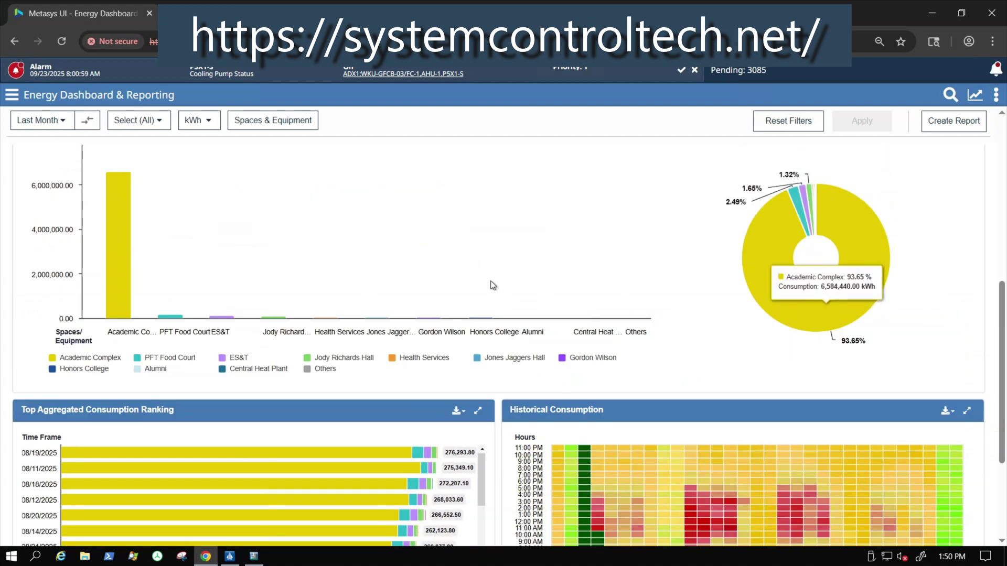
scroll(449, 363, up, 2)
scroll(452, 357, up, 4)
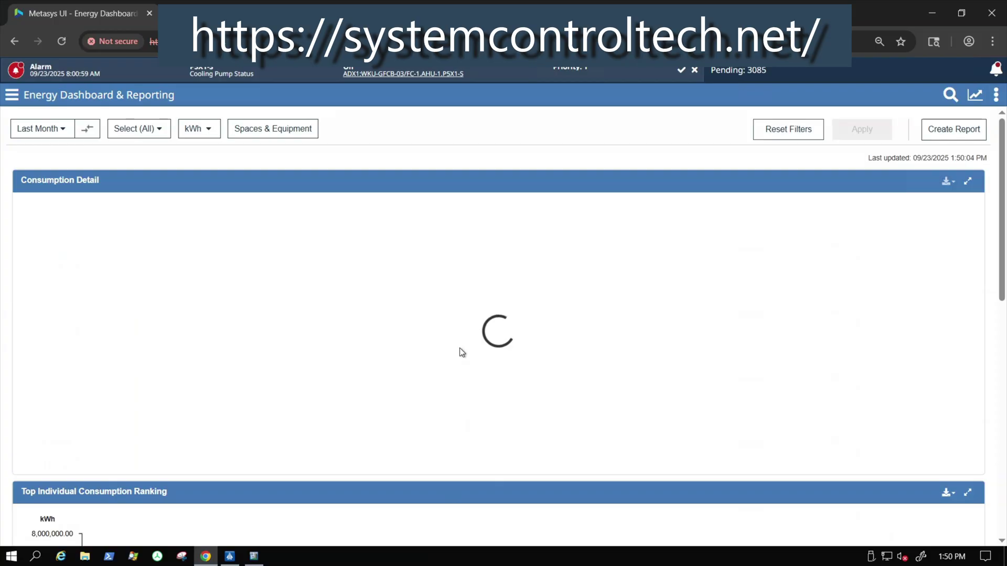
scroll(460, 351, down, 7)
scroll(148, 251, up, 2)
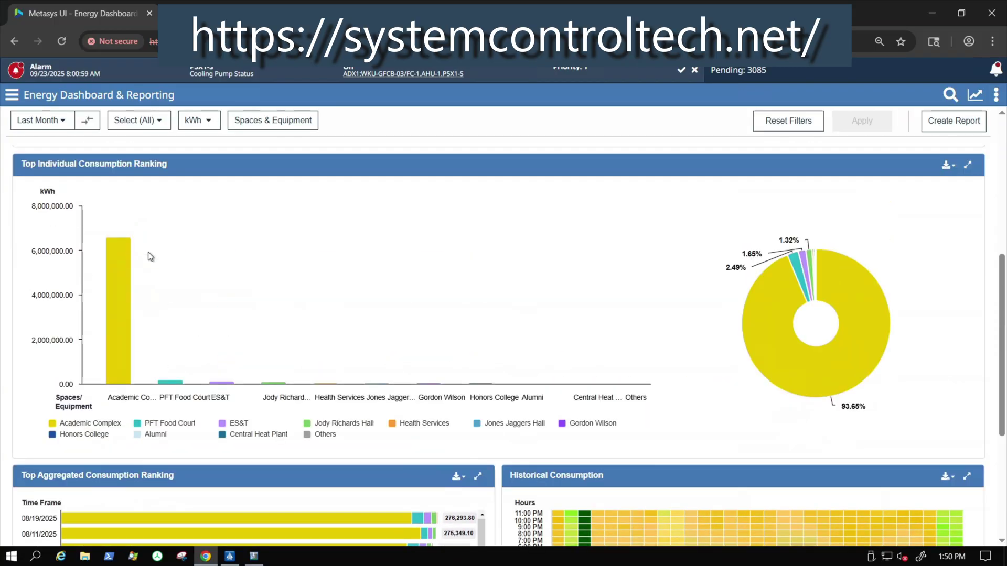
mouse_move(122, 342)
mouse_move(129, 293)
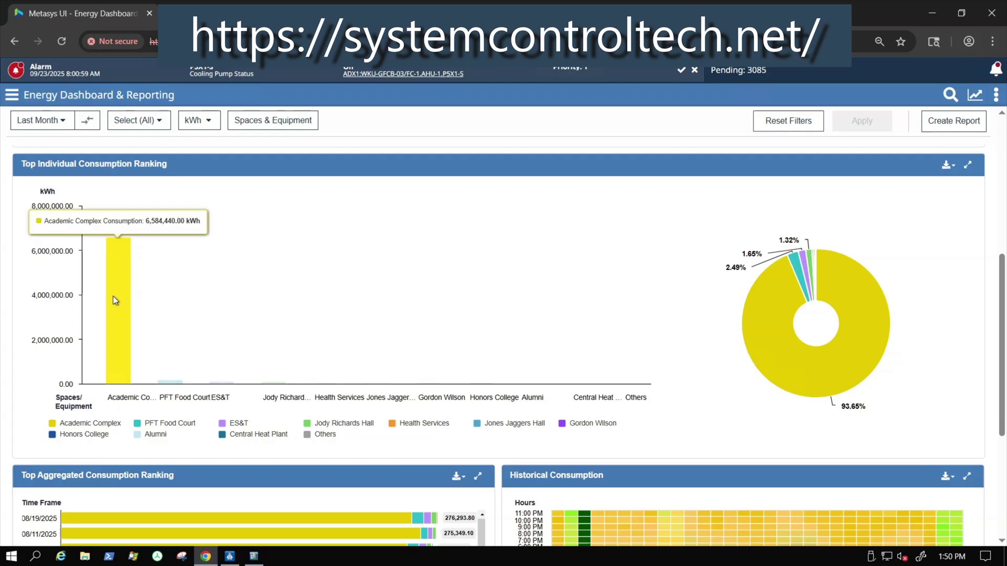
scroll(115, 297, down, 3)
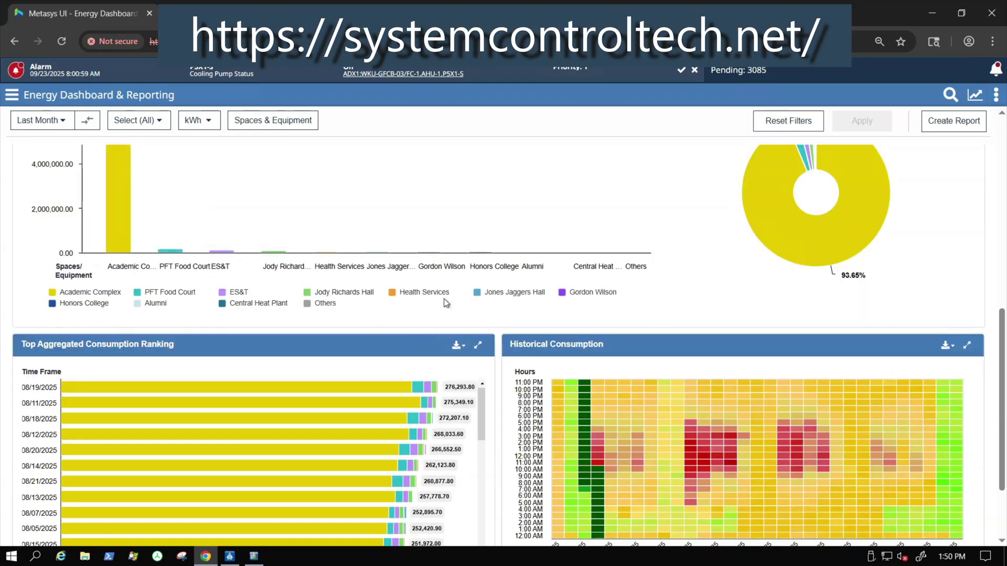
scroll(718, 294, down, 2)
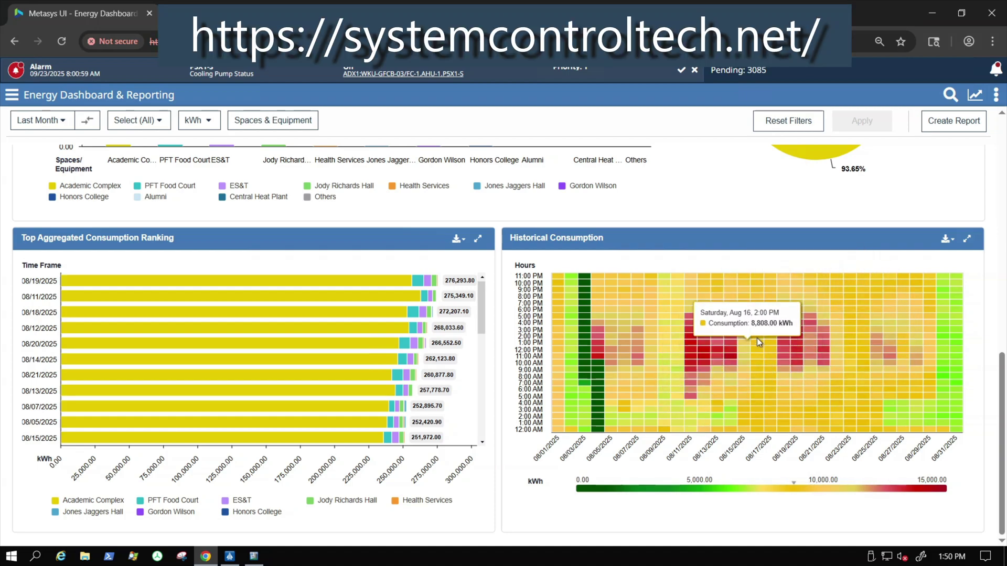
- Review the daily consumption and demand in Consumption Detail and compare them with the rankings and hourly heat map further down
scroll(756, 337, up, 3)
scroll(741, 419, up, 6)
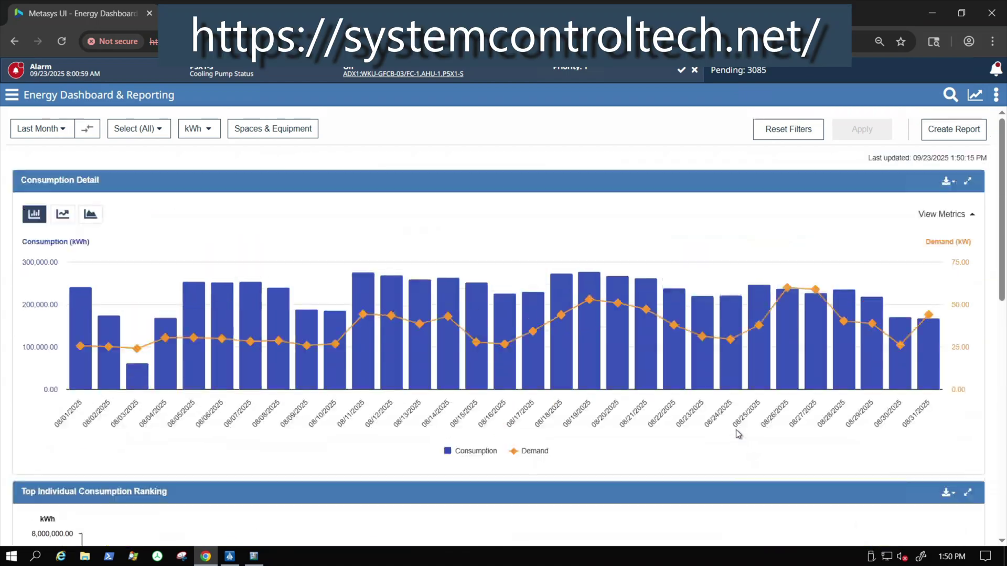
scroll(649, 387, down, 4)
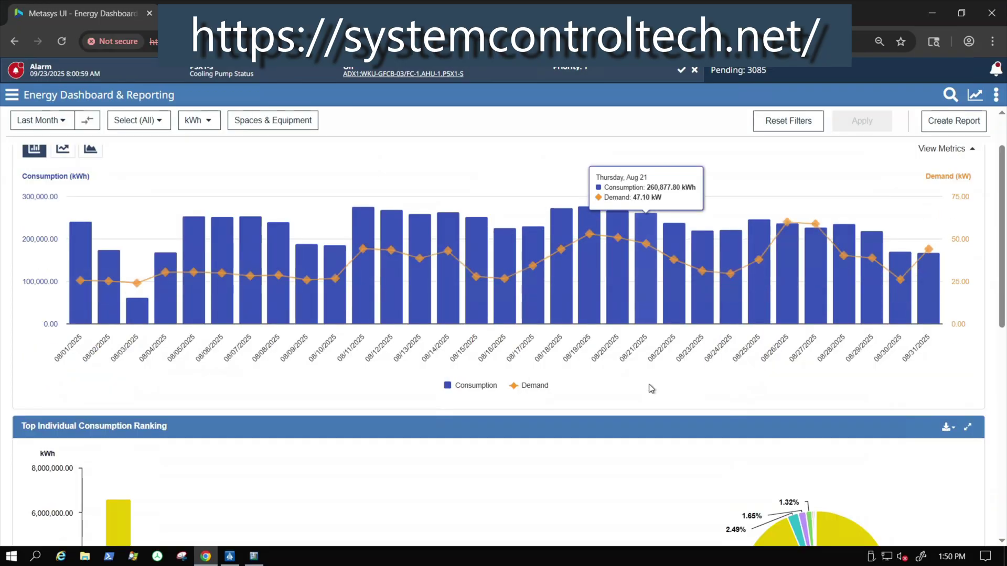
scroll(649, 385, down, 5)
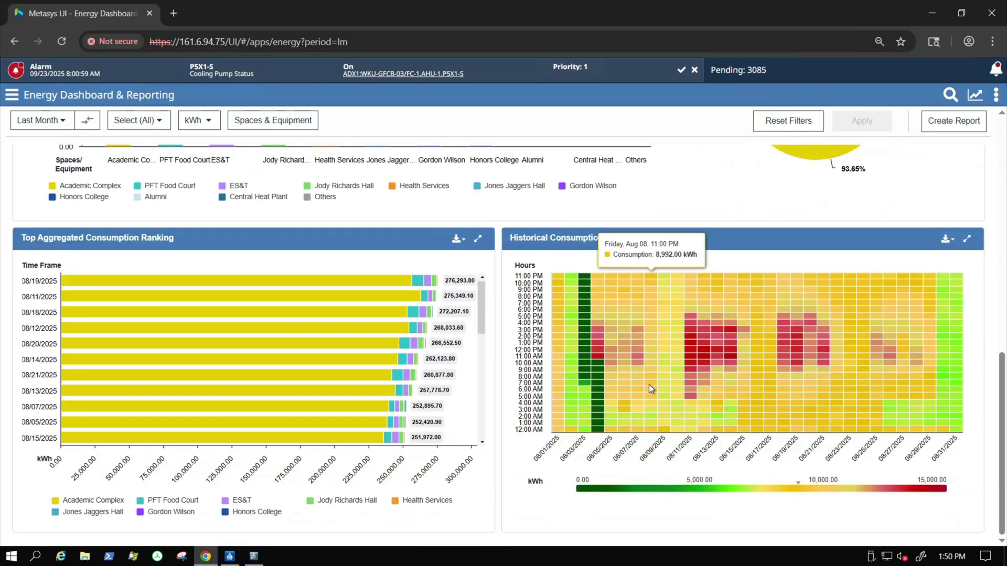
scroll(649, 385, up, 4)
scroll(649, 385, up, 6)
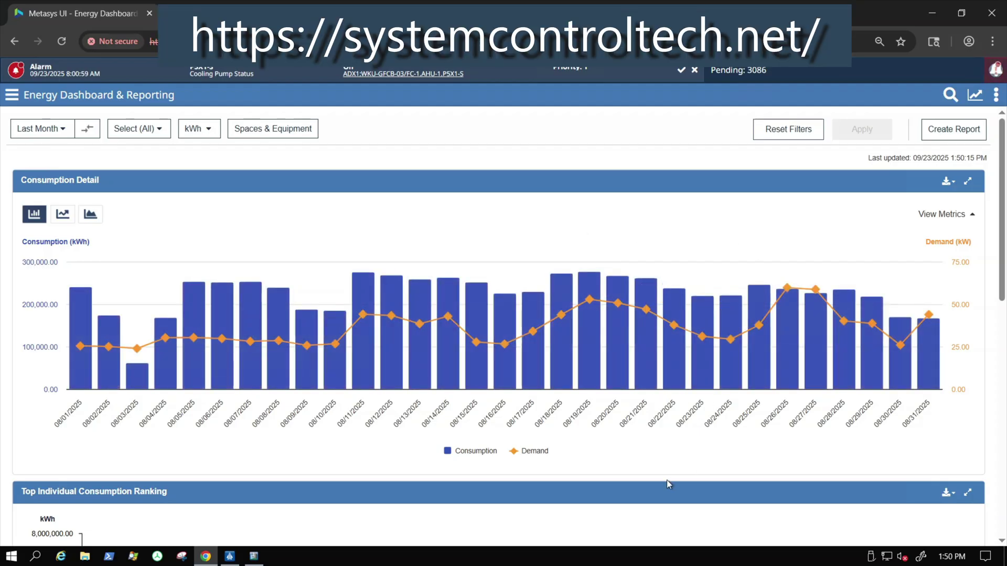
scroll(650, 489, down, 5)
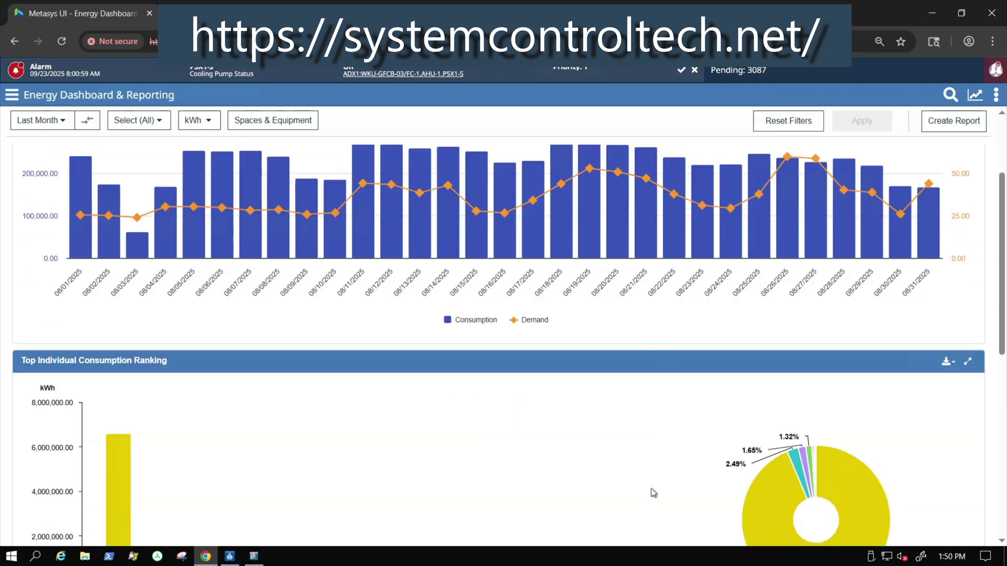
scroll(650, 489, down, 6)
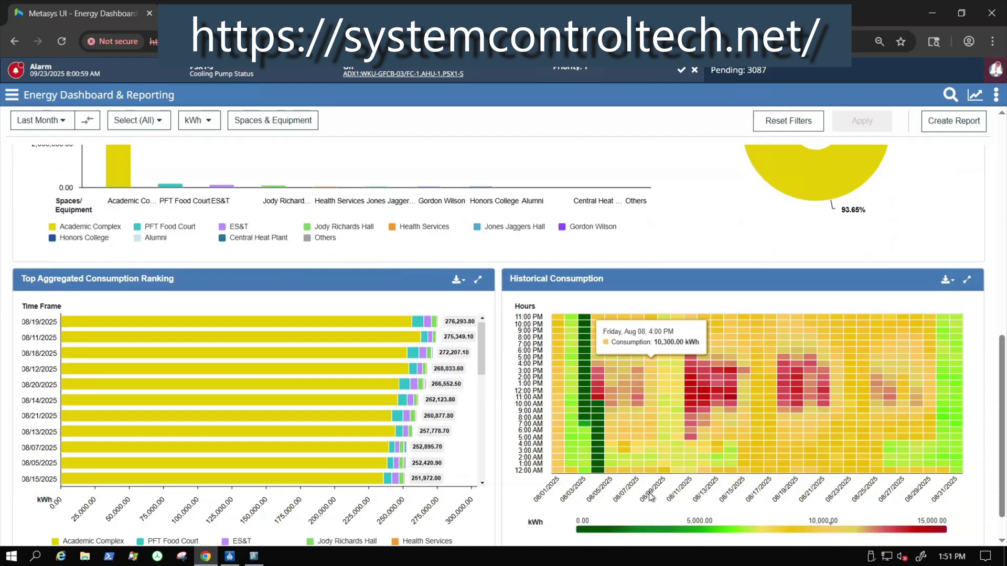